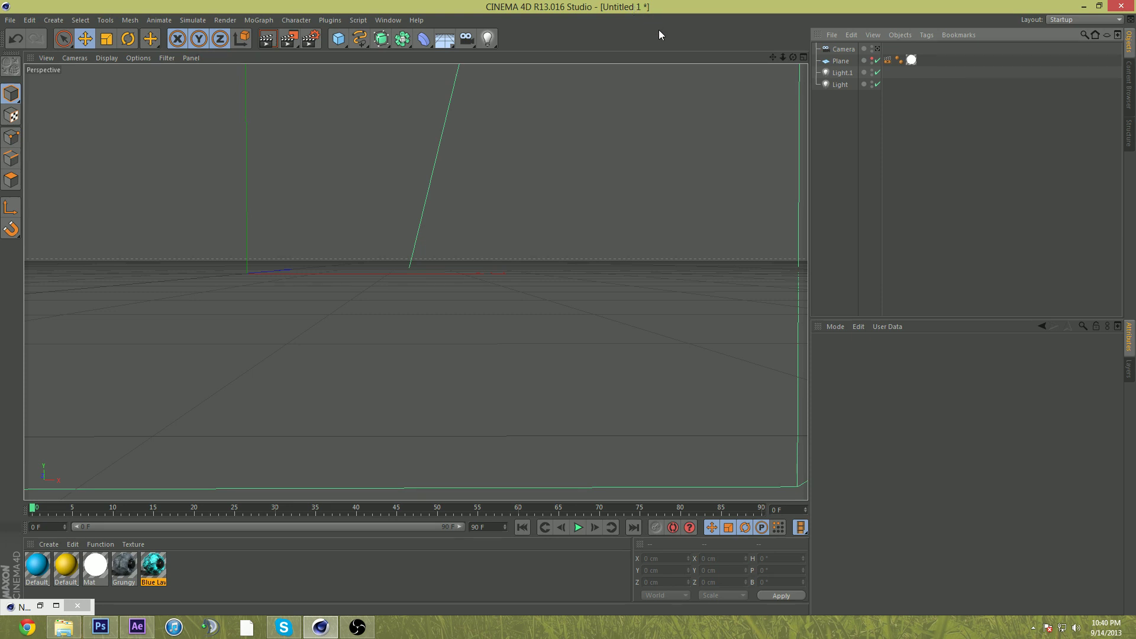
- Merge the SurgicalHBLogo Illustrator file into the scene and move it to about X 215, Y 52, Z -11 cm
left_click(832, 36)
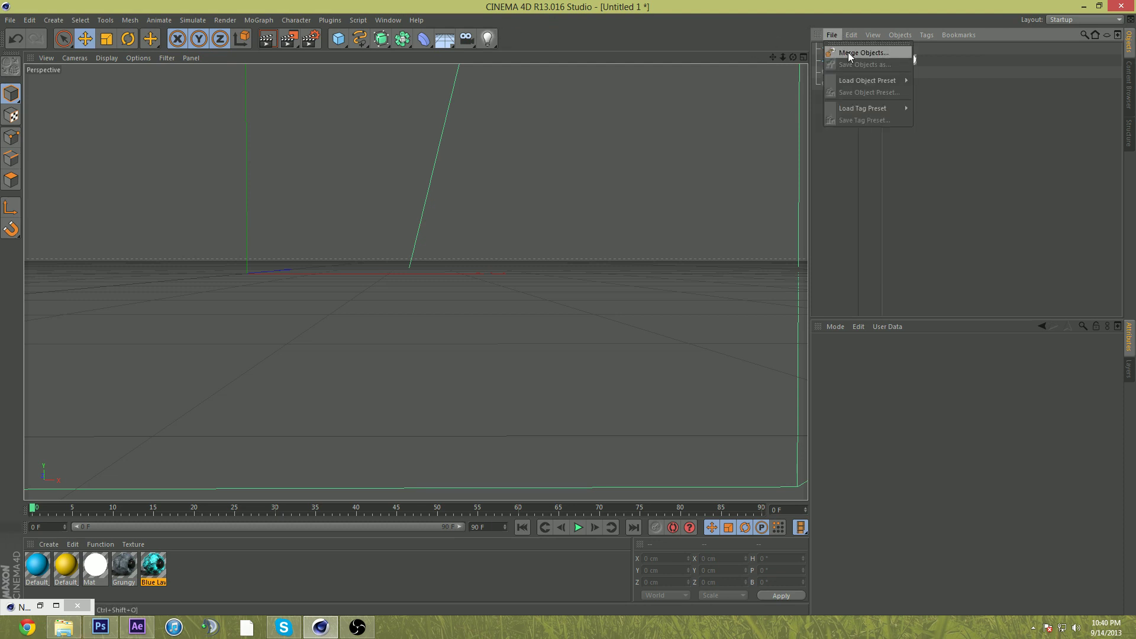
left_click(850, 53)
left_click(204, 210)
double_click(205, 210)
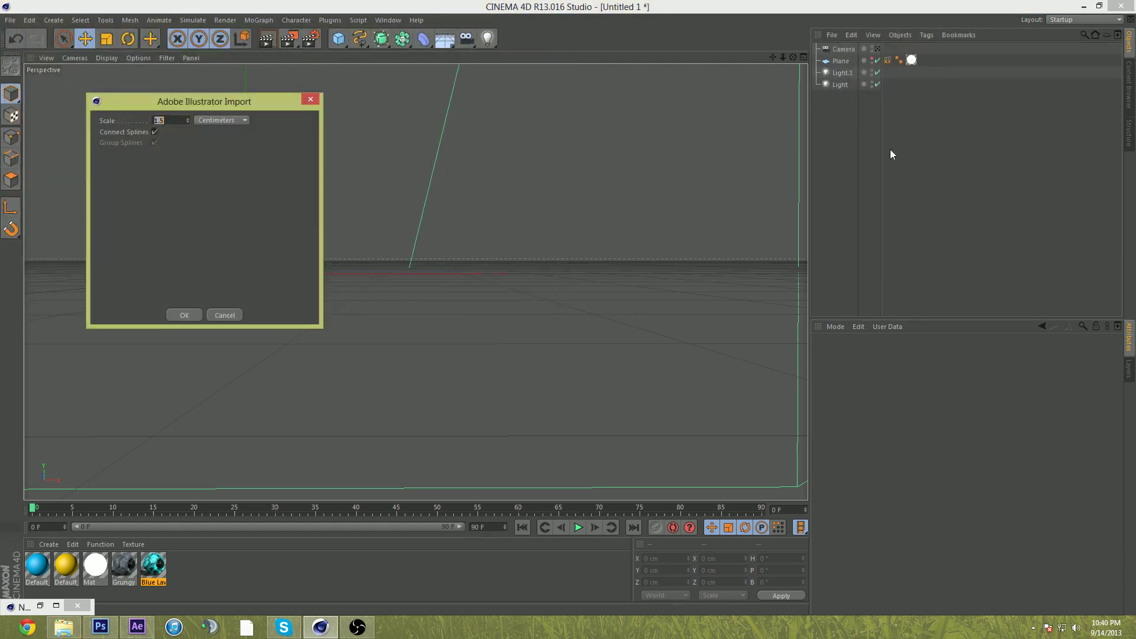
left_click(185, 315)
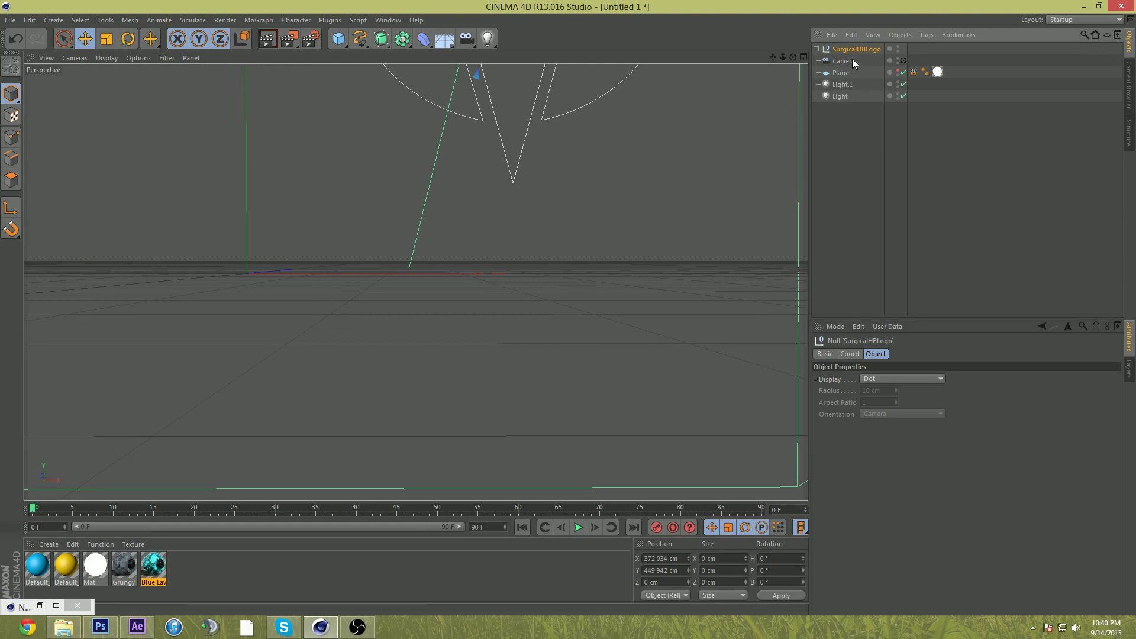
left_click_drag(516, 98, 410, 361)
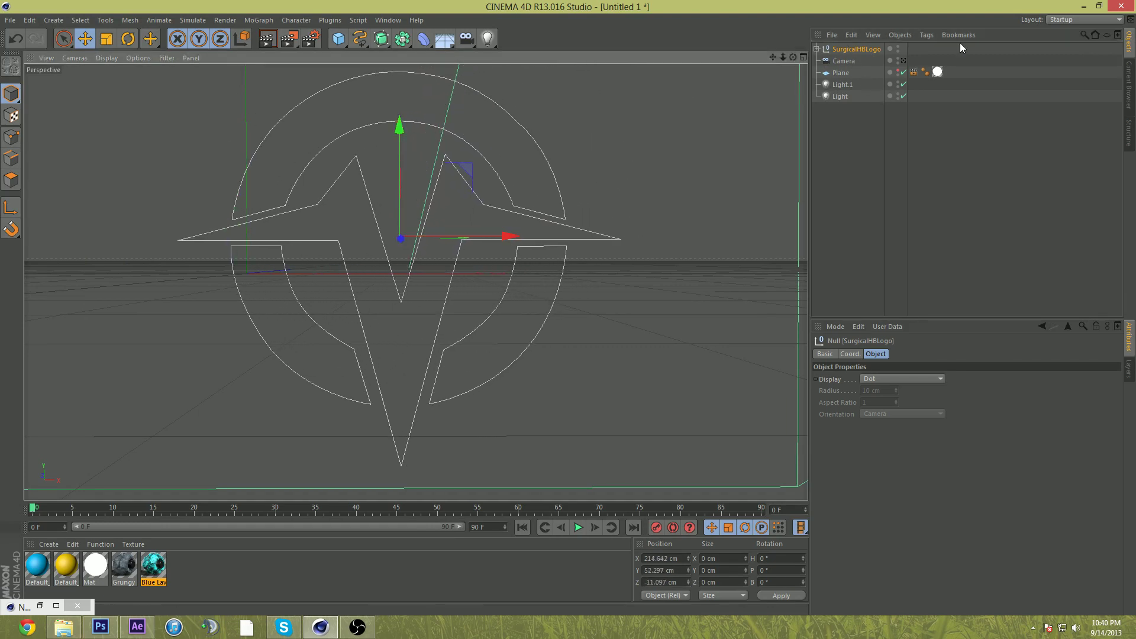
- Take the four path splines out of the SurgicalHBLogo group and delete the empty null
left_click(816, 48)
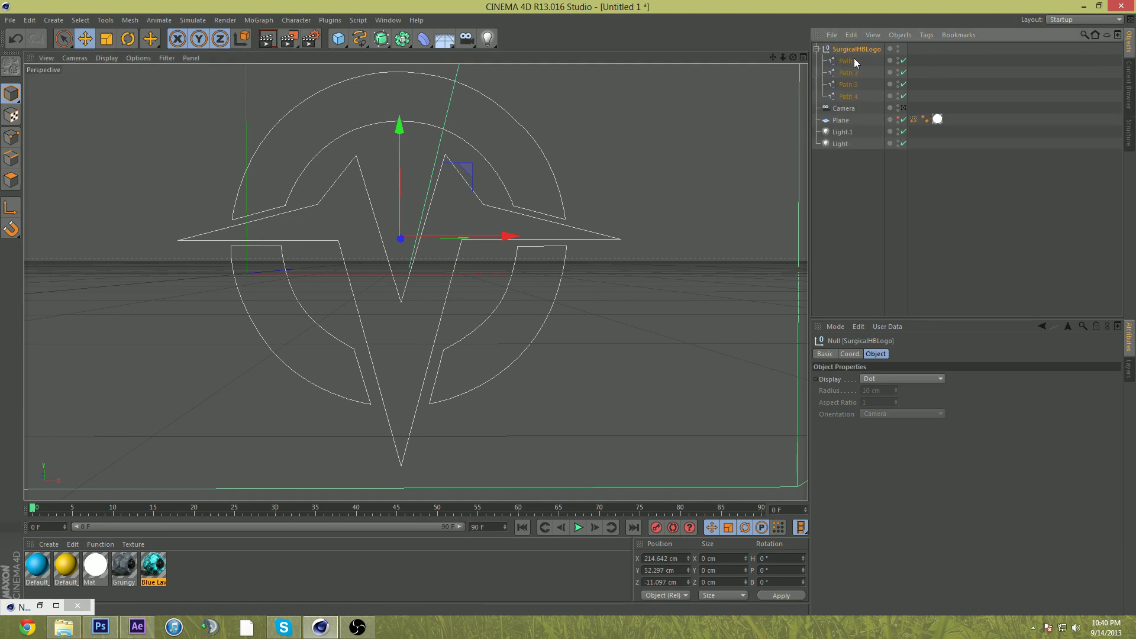
left_click(855, 61)
left_click(854, 96, "shift")
left_click_drag(854, 97, 852, 213)
left_click(852, 49)
key("Delete")
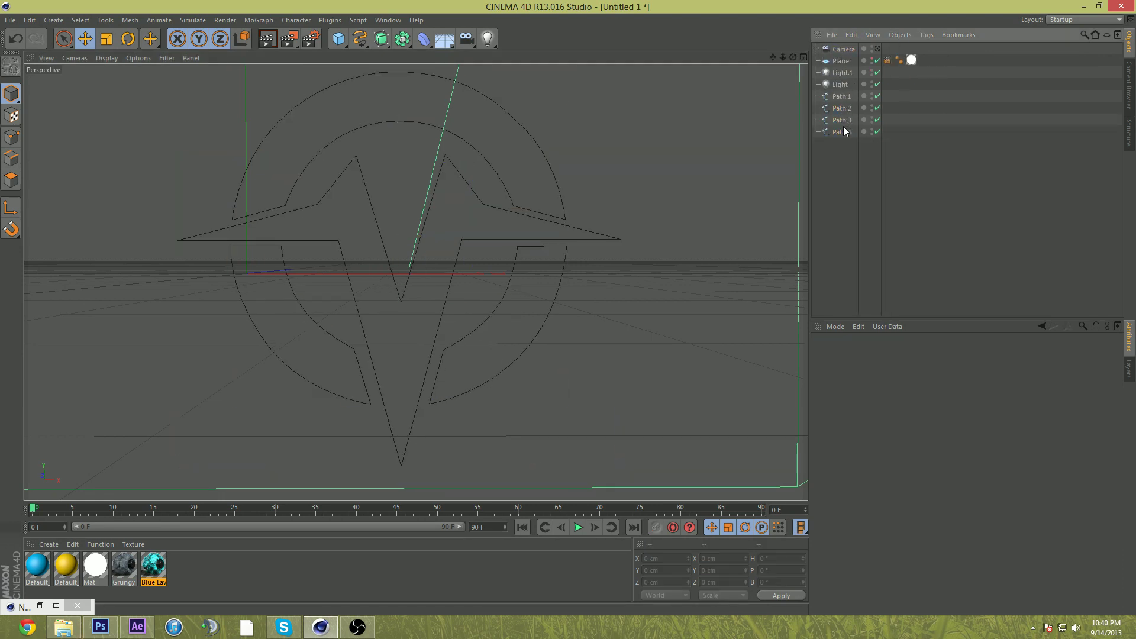
- Connect the four logo path splines into a single spline and delete the originals
left_click(845, 130)
left_click(842, 96, "shift")
right_click(843, 96)
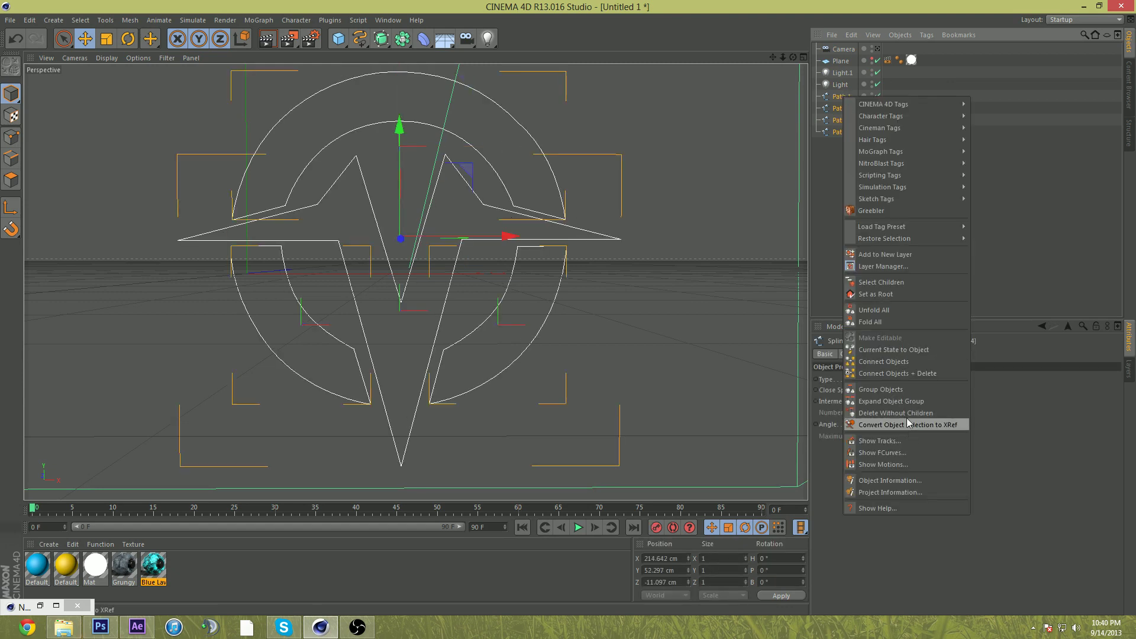
left_click(913, 374)
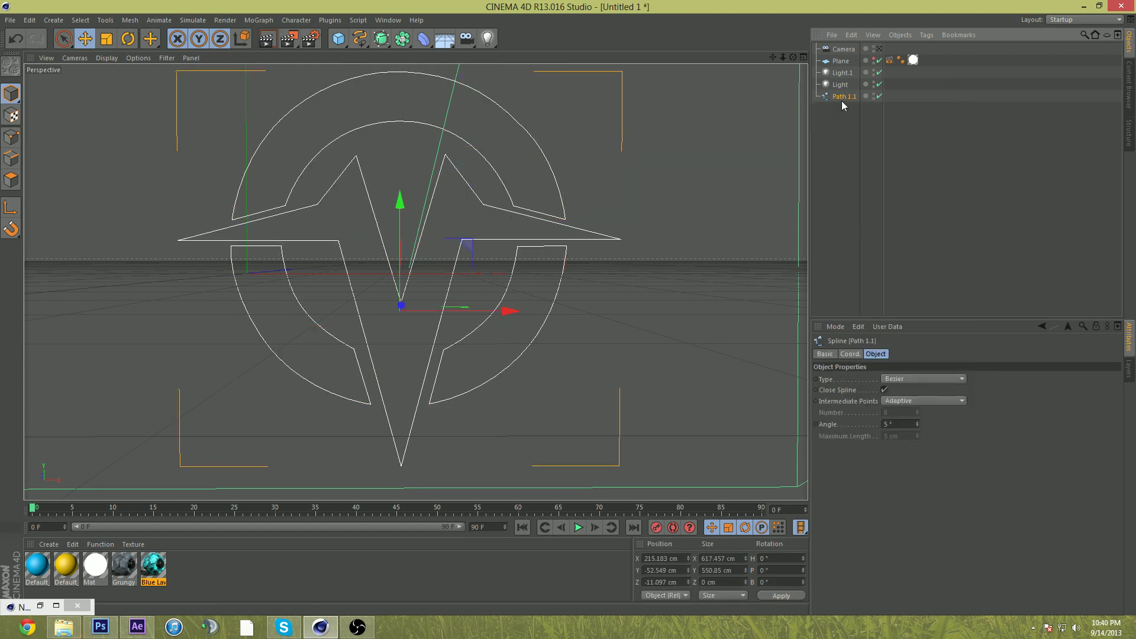
- Add an Extrude NURBS, nest the combined logo spline in it, and delete the spare empty Extrude NURBS copy
left_click_drag(381, 39, 515, 47)
key("ctrl+c")
key("ctrl+v")
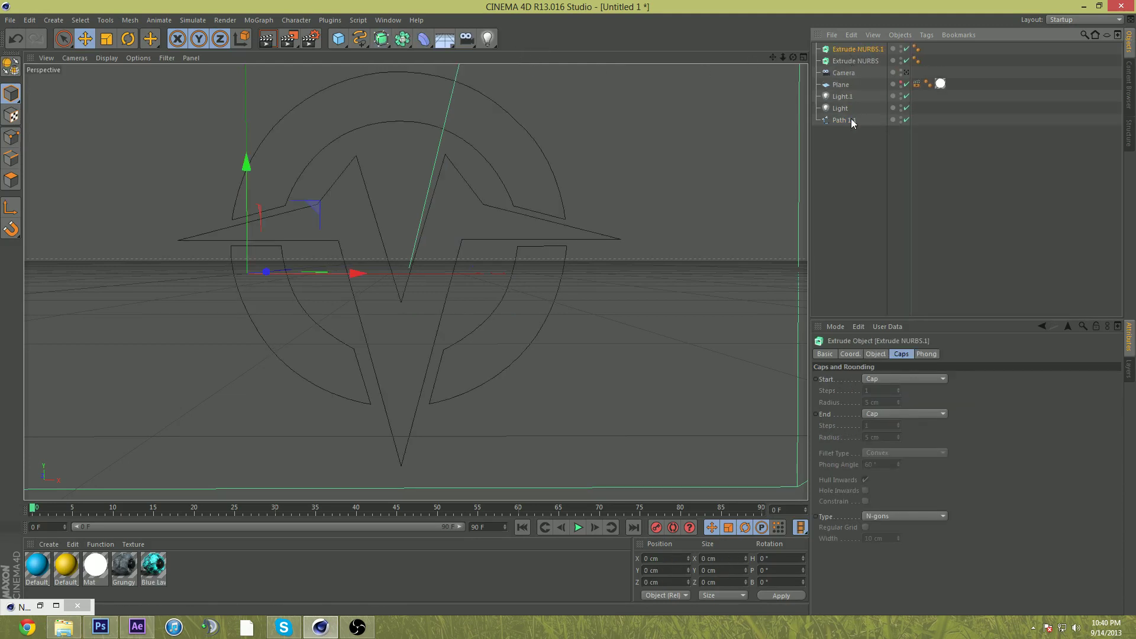
left_click_drag(846, 124, 853, 65)
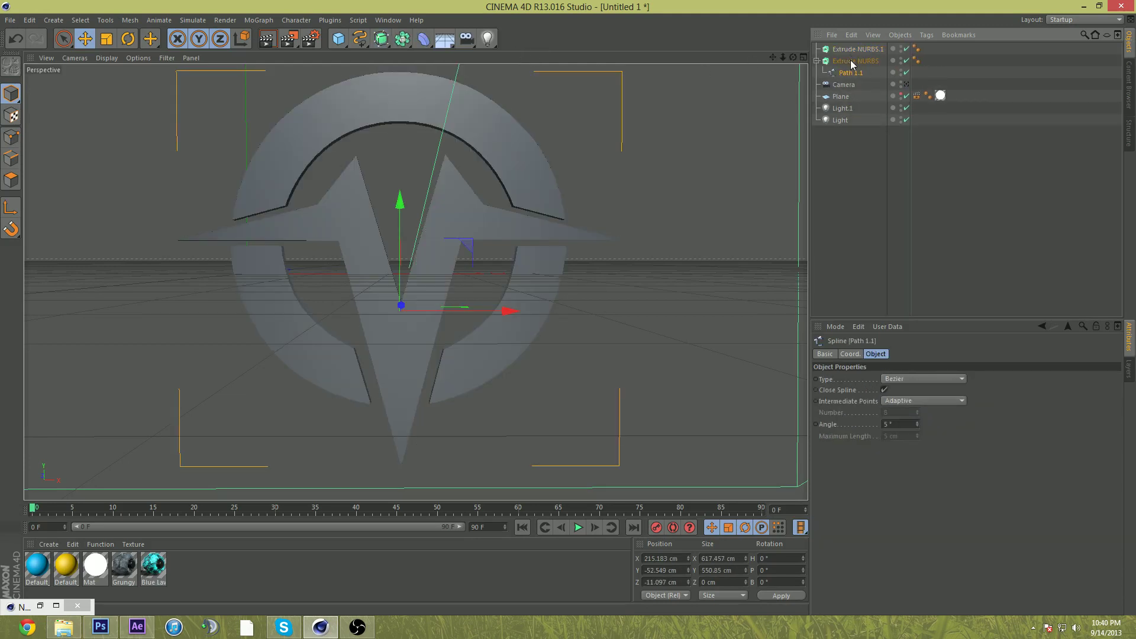
left_click(852, 48)
key("Delete")
- Duplicate the Extrude NURBS together with its logo spline and collapse both hierarchies
left_click(852, 48)
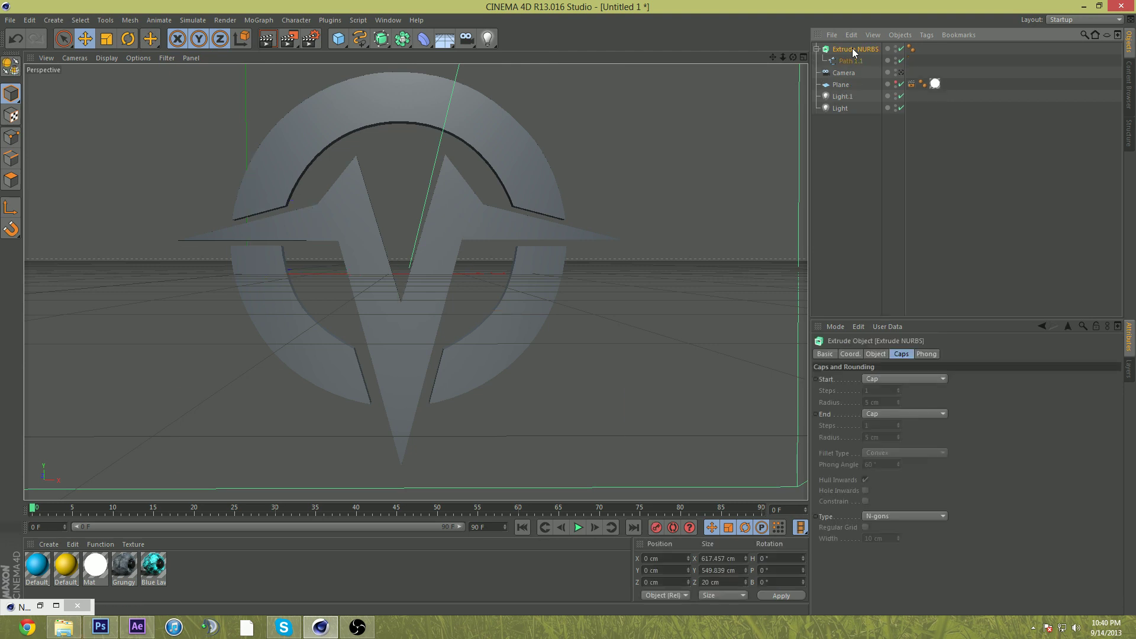
key("ctrl+c")
key("ctrl+v")
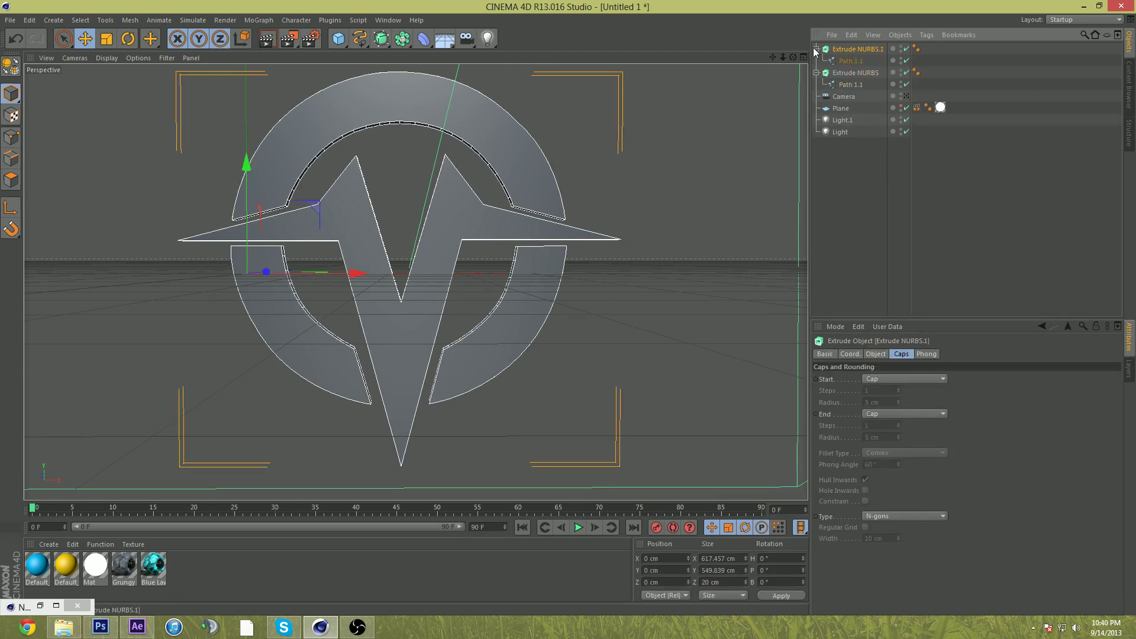
left_click(816, 61)
- Set the Z extrusion movement of both Extrude NURBS objects to 55 cm
left_click(845, 60)
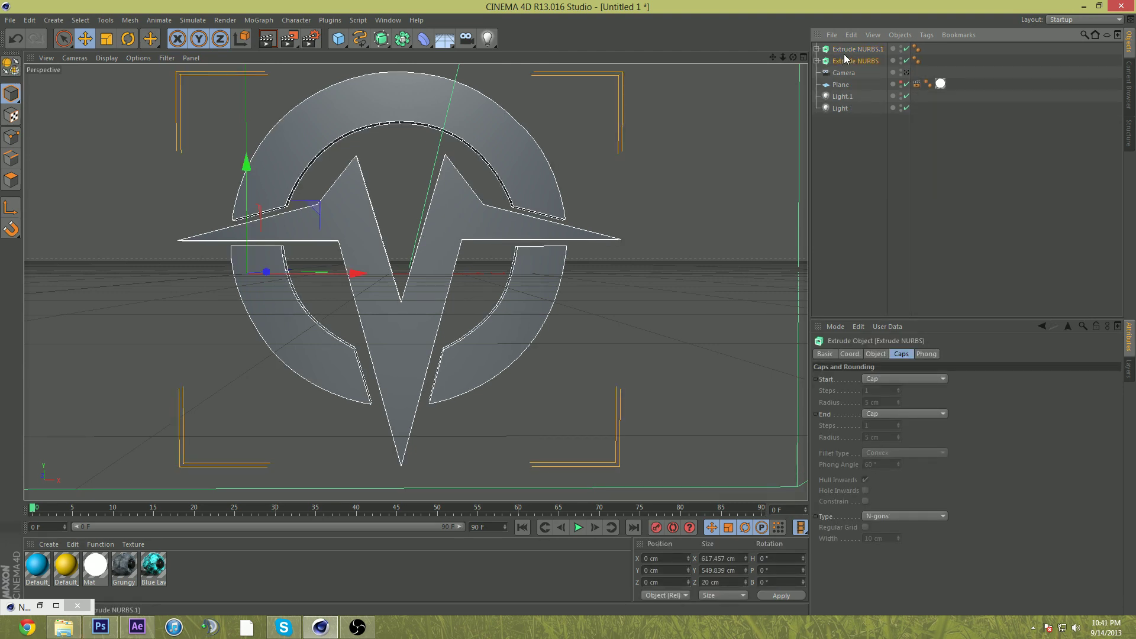
left_click(852, 50, "ctrl")
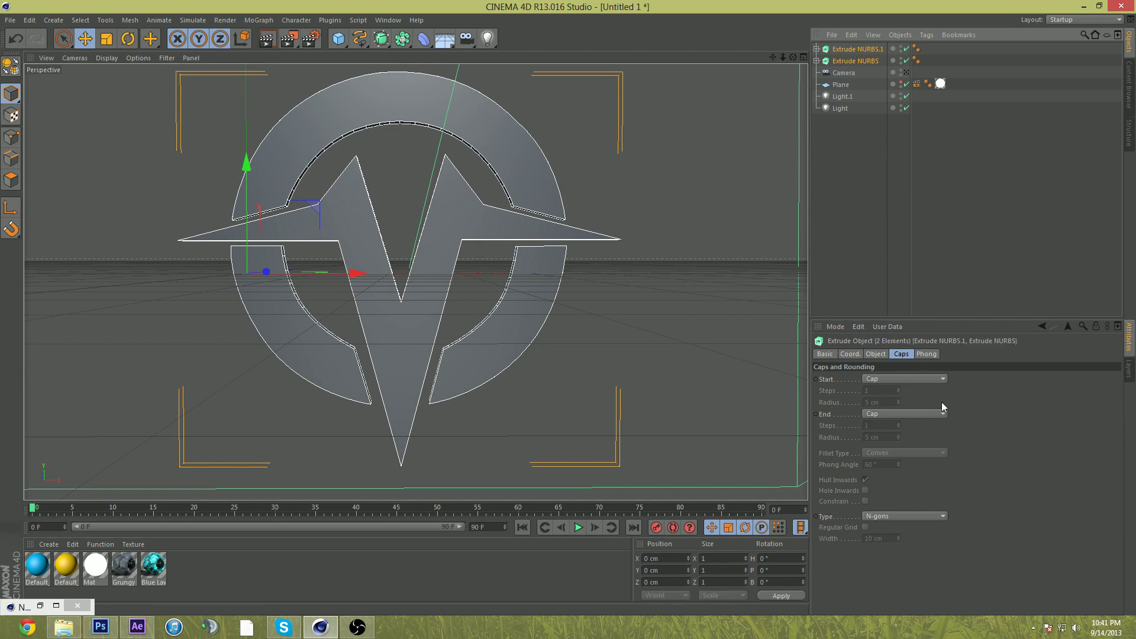
left_click(875, 354)
double_click(970, 379)
type("55")
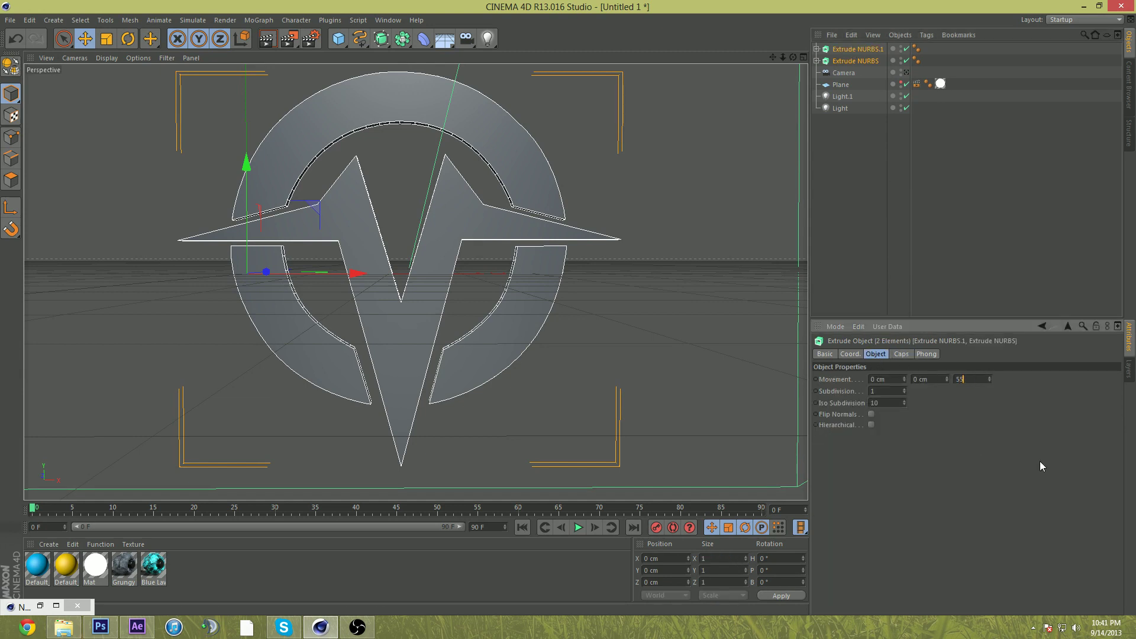
key("Return")
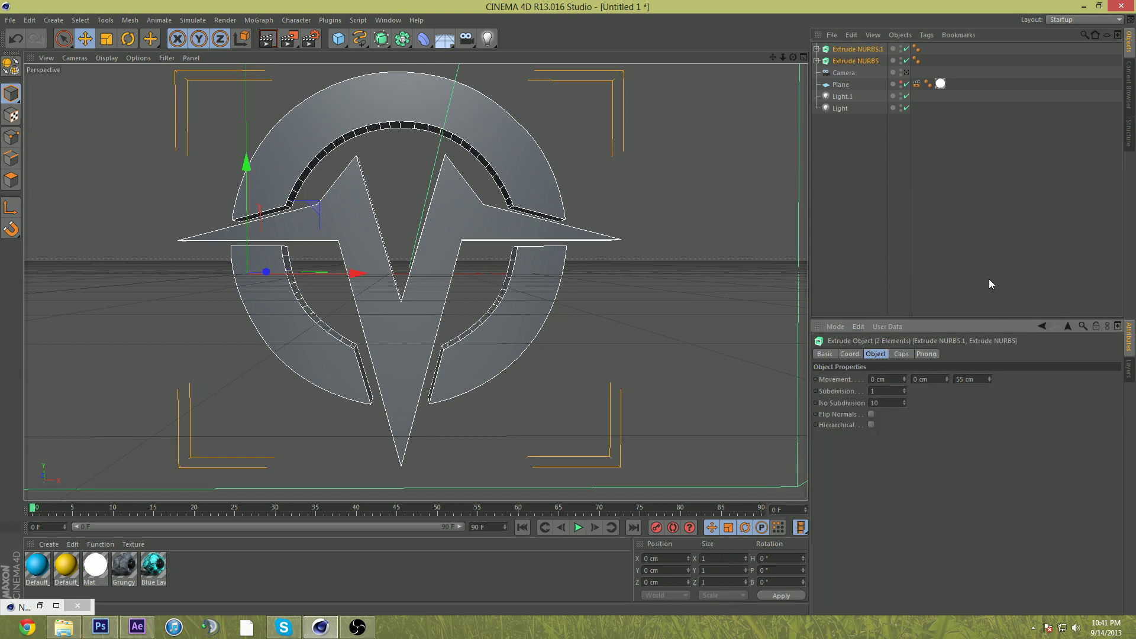
- Set the start and end caps of both Extrude NURBS objects to Fillet Cap
left_click(902, 354)
left_click(879, 413)
left_click(890, 453)
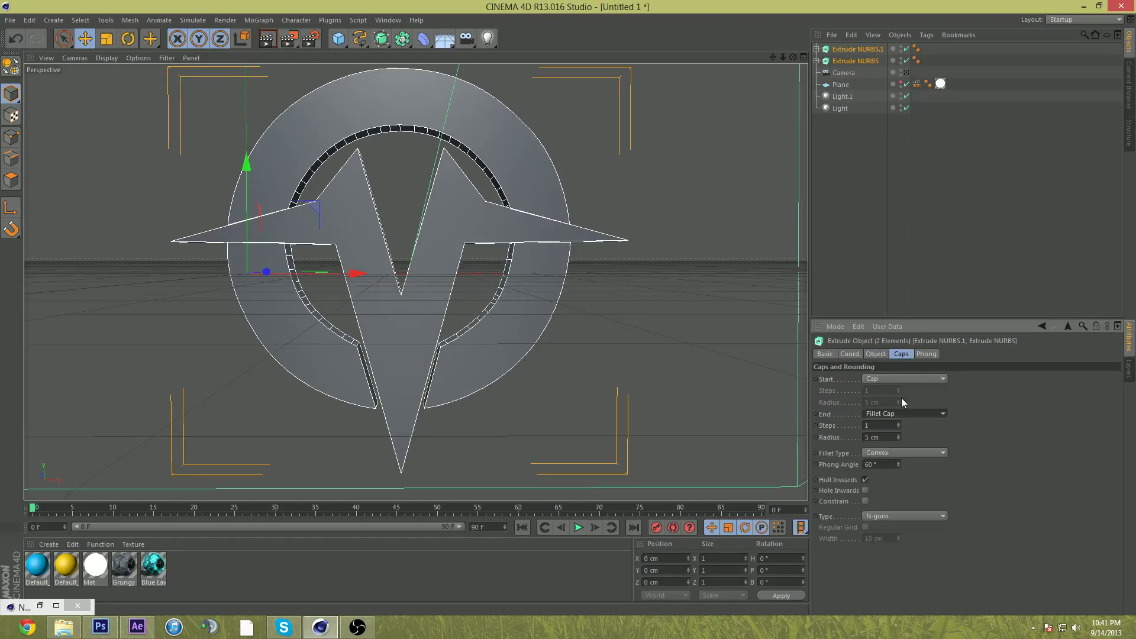
left_click(900, 381)
left_click(907, 426)
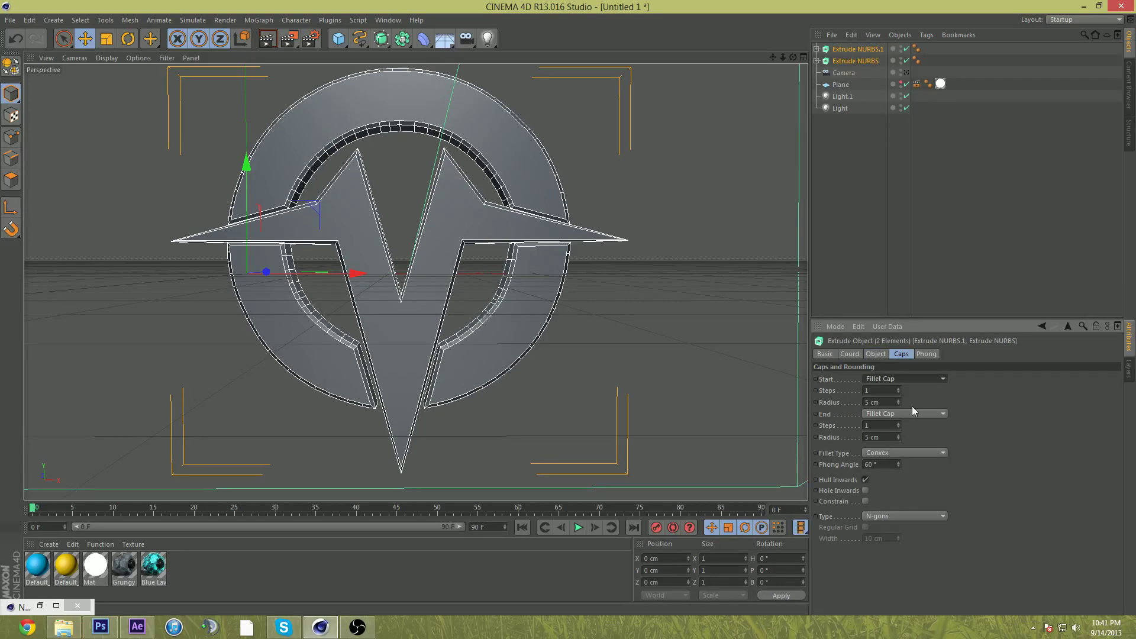
- Change the cap type of the original Extrude NURBS to Triangles
left_click(860, 61)
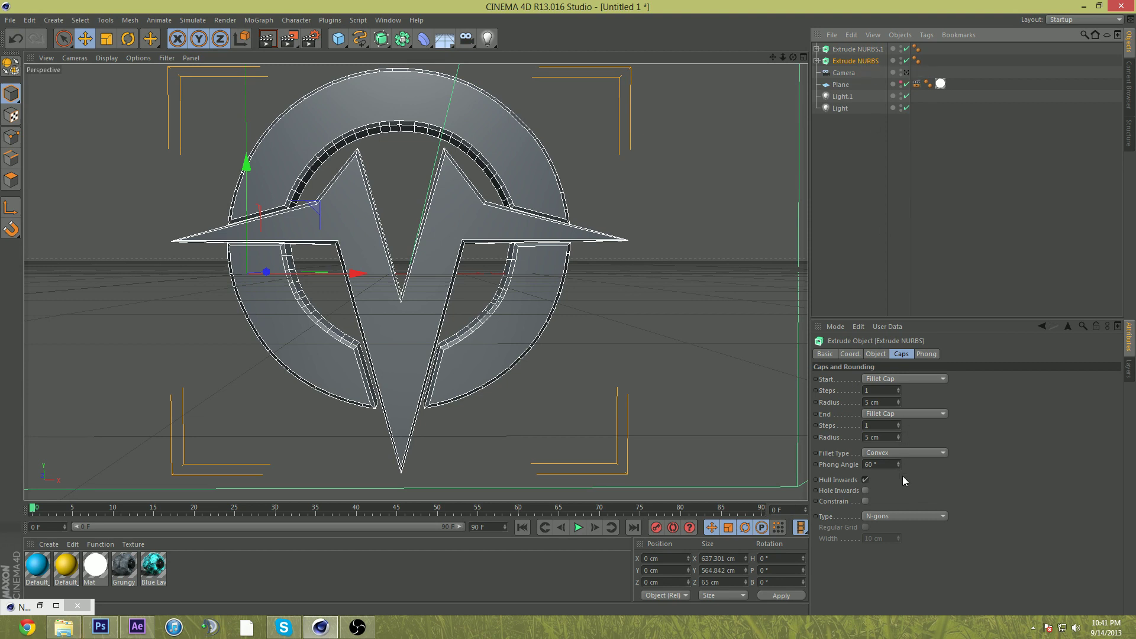
left_click(895, 514)
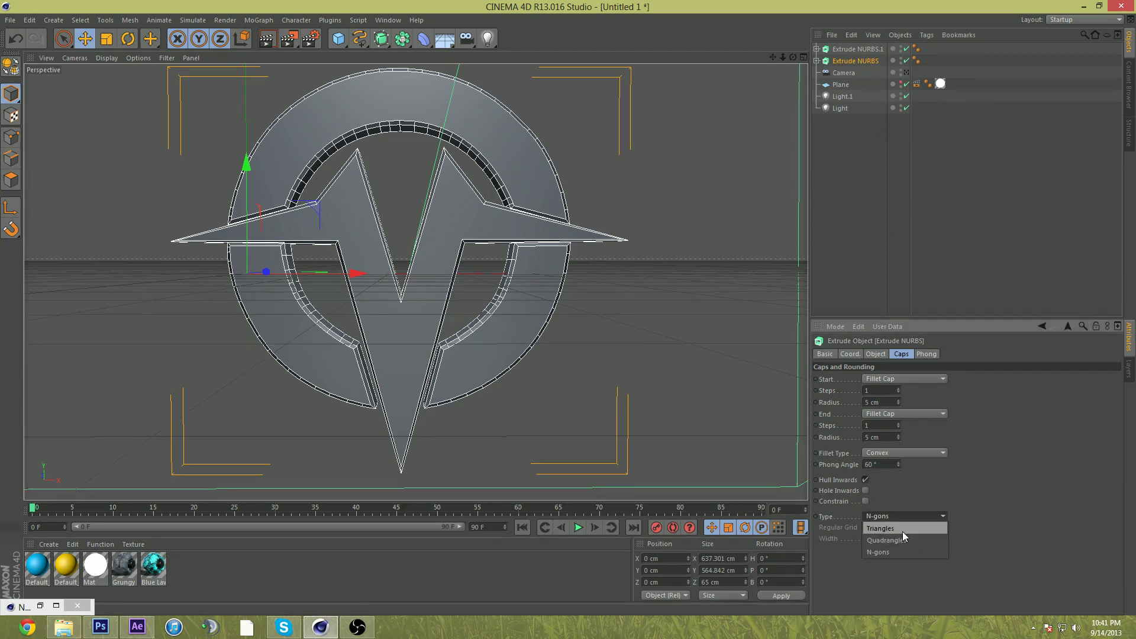
left_click(903, 531)
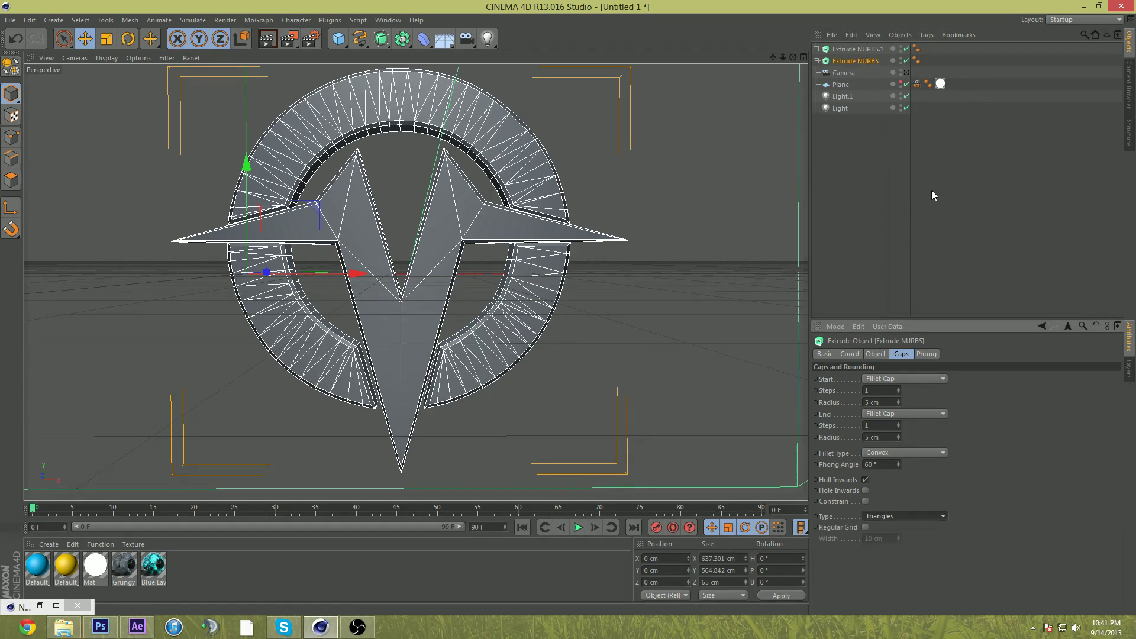
- Add an Atom Array and nest the triangulated Extrude NURBS inside it
left_click(404, 41)
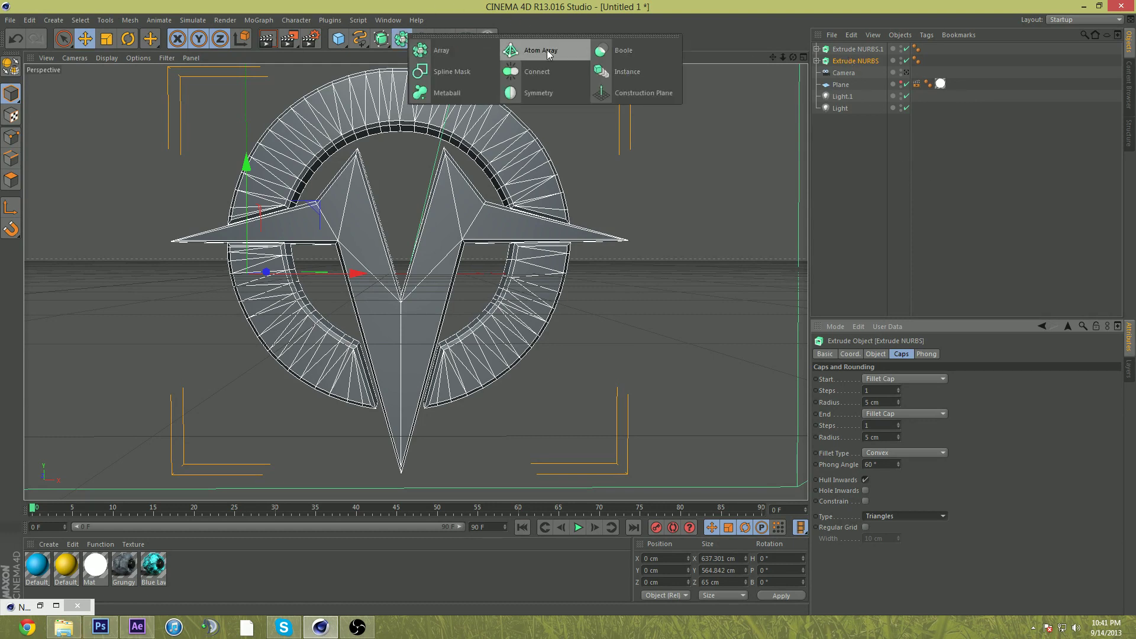
left_click(547, 50)
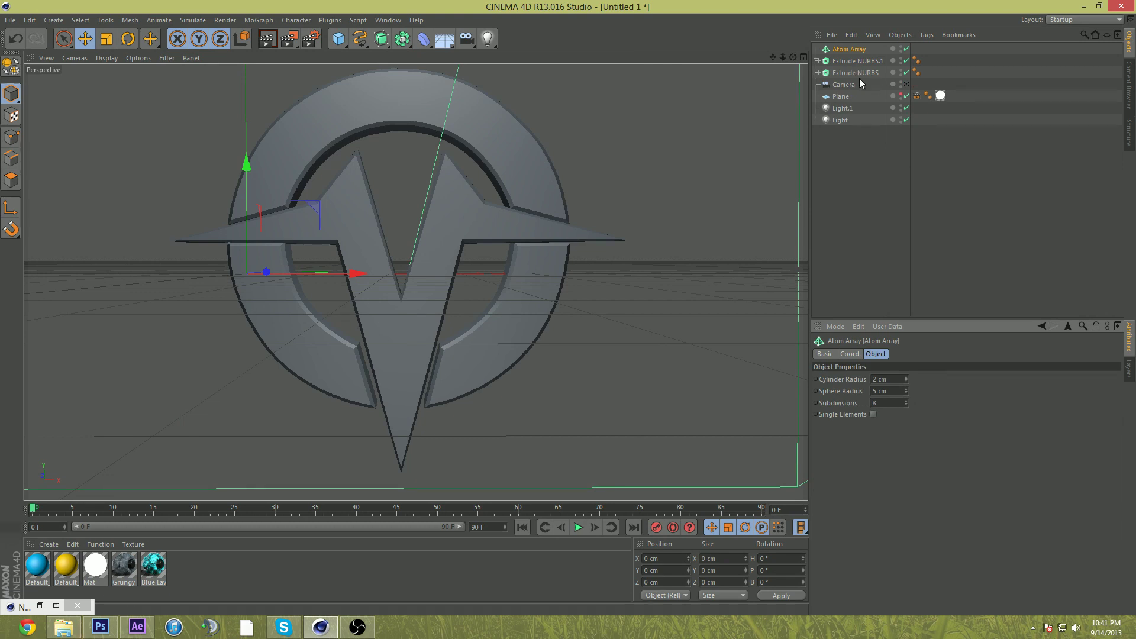
left_click(854, 72)
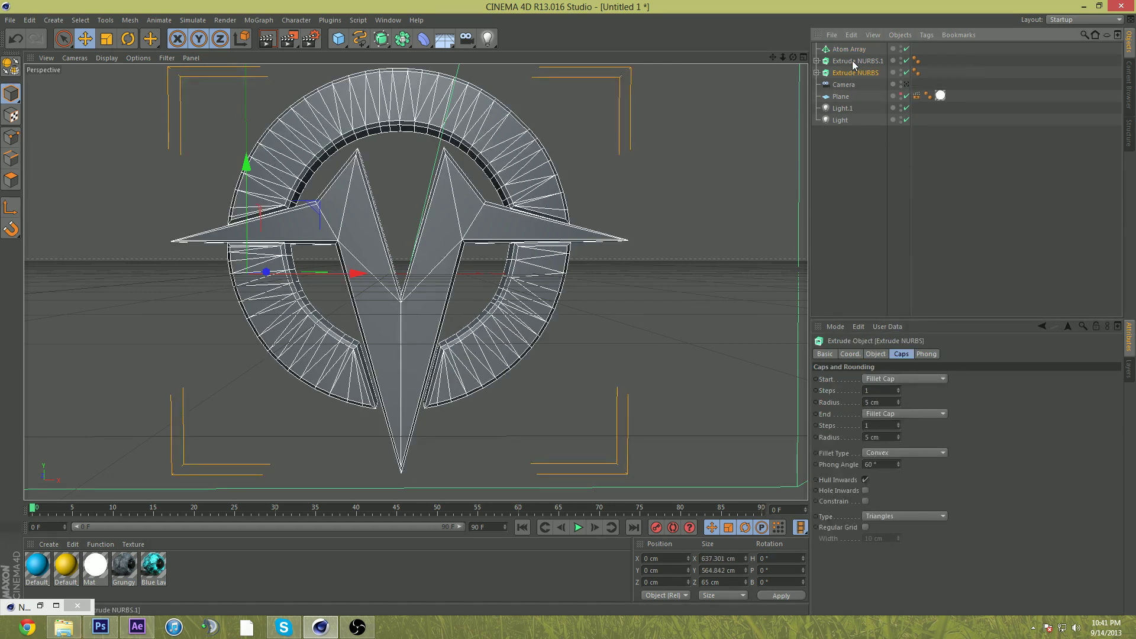
left_click(852, 61)
left_click(853, 73)
left_click(854, 60)
left_click(853, 73)
left_click_drag(851, 73, 853, 51)
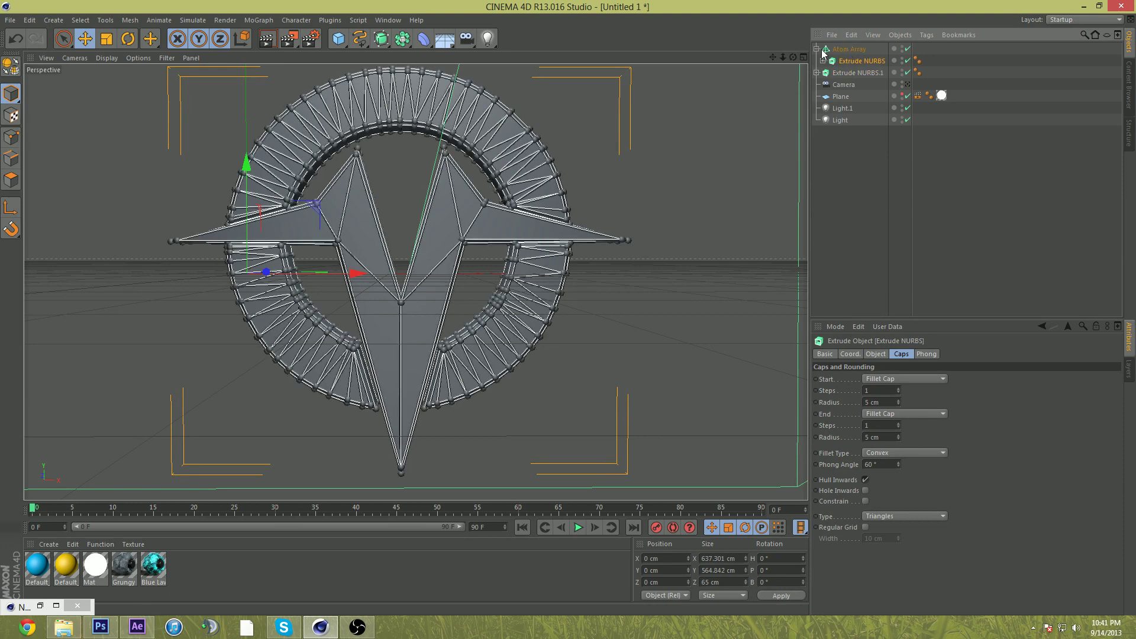
- Set the Atom Array's cylinder radius and sphere radius to 3 cm each
left_click(816, 49)
left_click(846, 50)
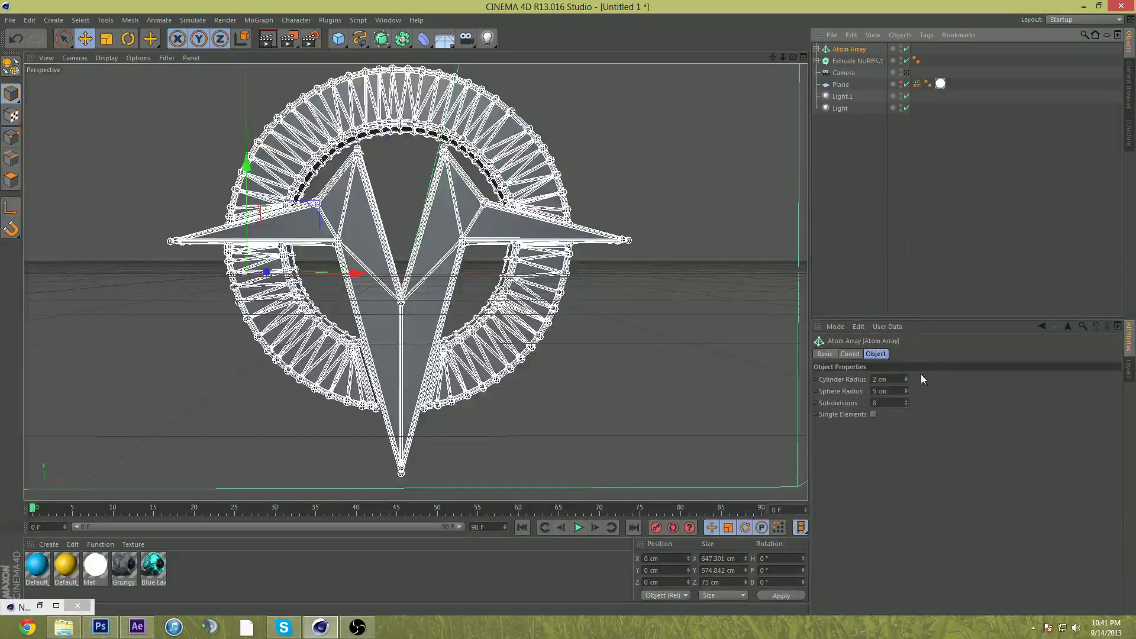
left_click(898, 391)
type("3")
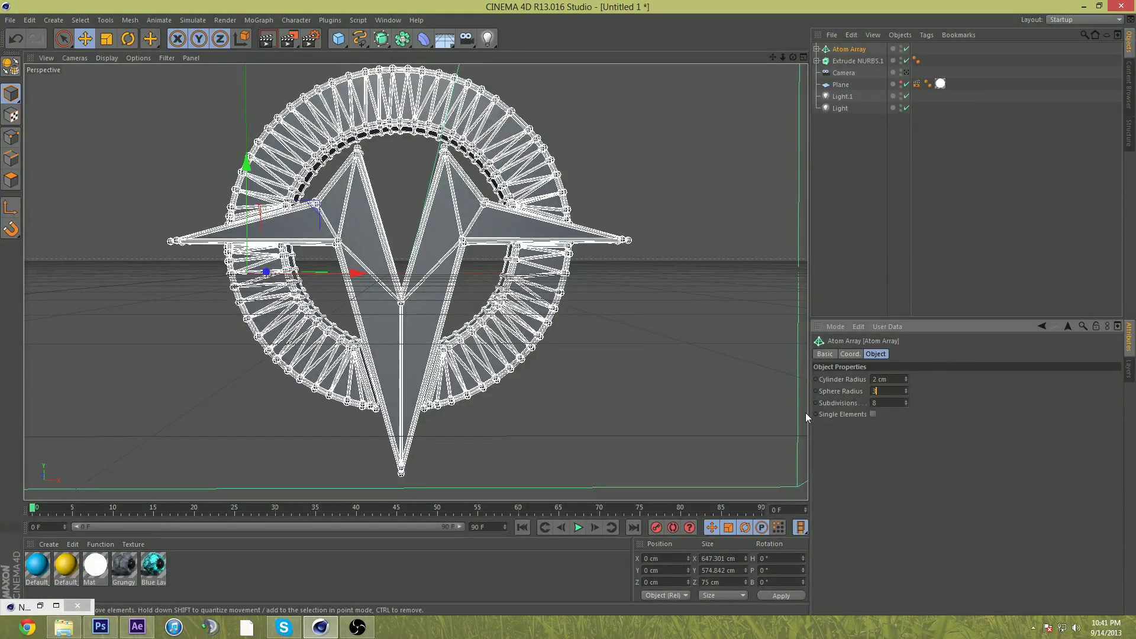
key("Return")
left_click(1000, 264)
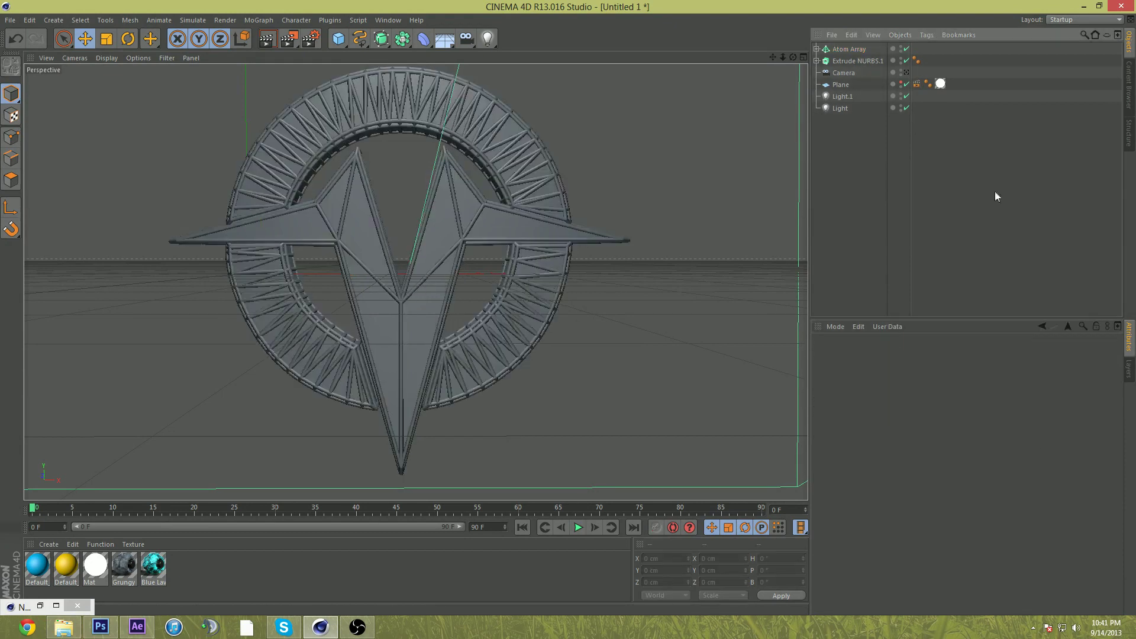
- Fracture Extrude NURBS.1 with the NitroBlast plugin at its current settings and minimize the plugin window
left_click(850, 49)
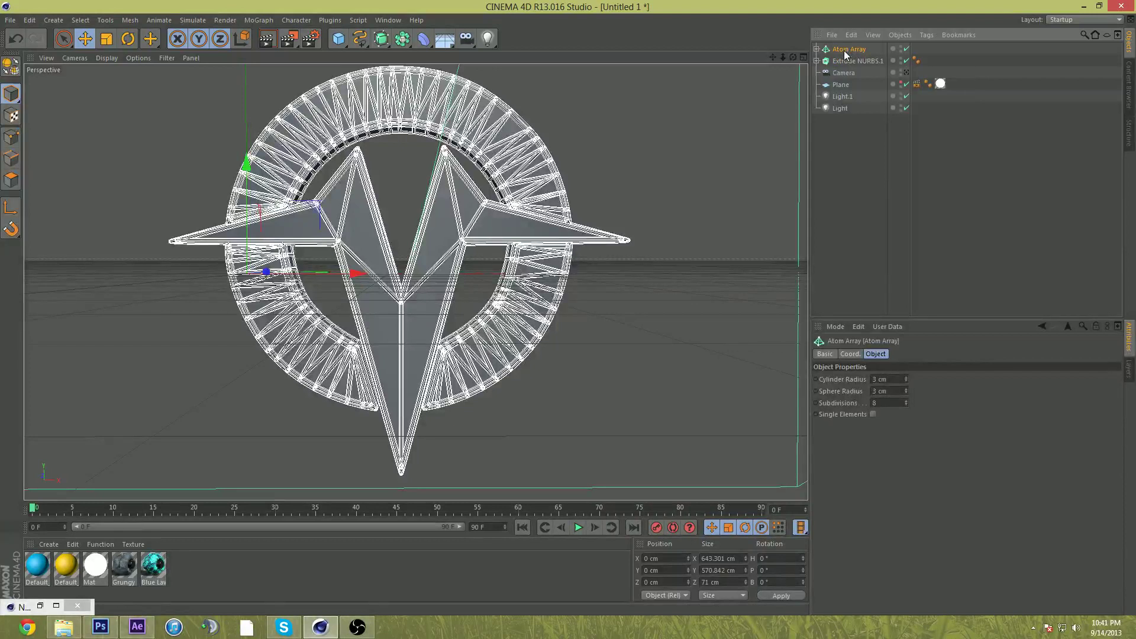
left_click(847, 60)
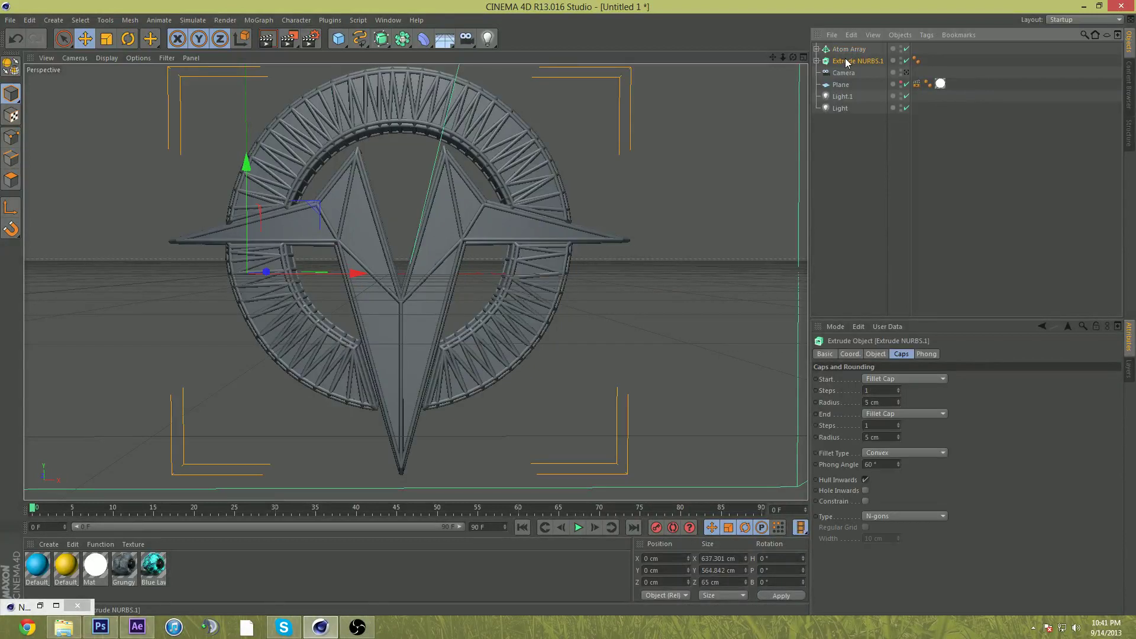
left_click(330, 20)
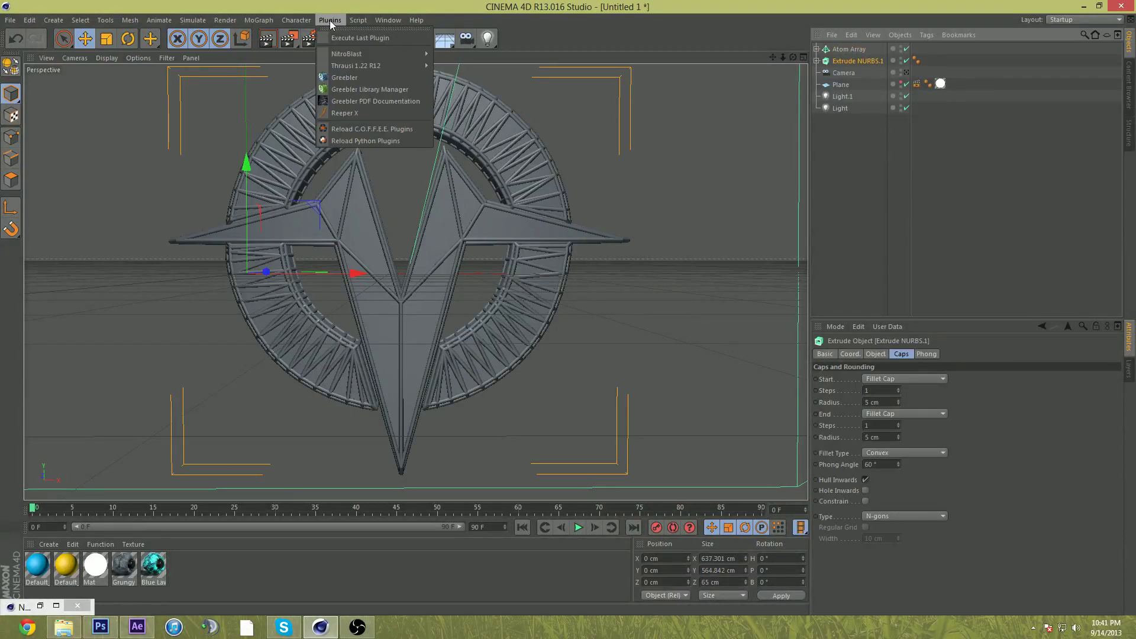
mouse_move(350, 54)
left_click(474, 77)
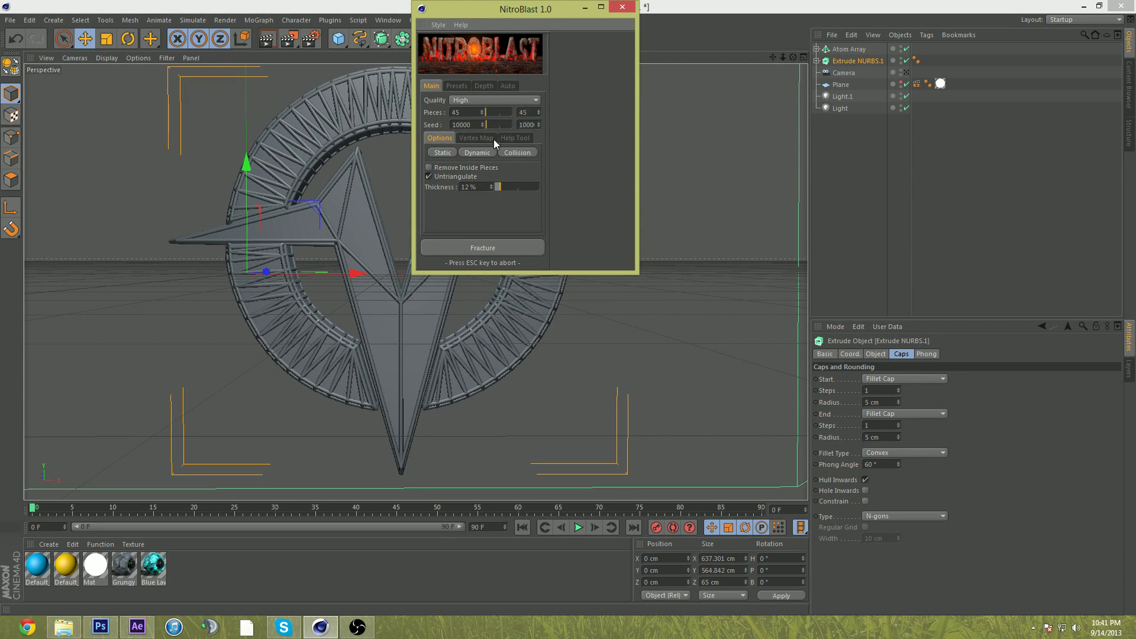
left_click(510, 248)
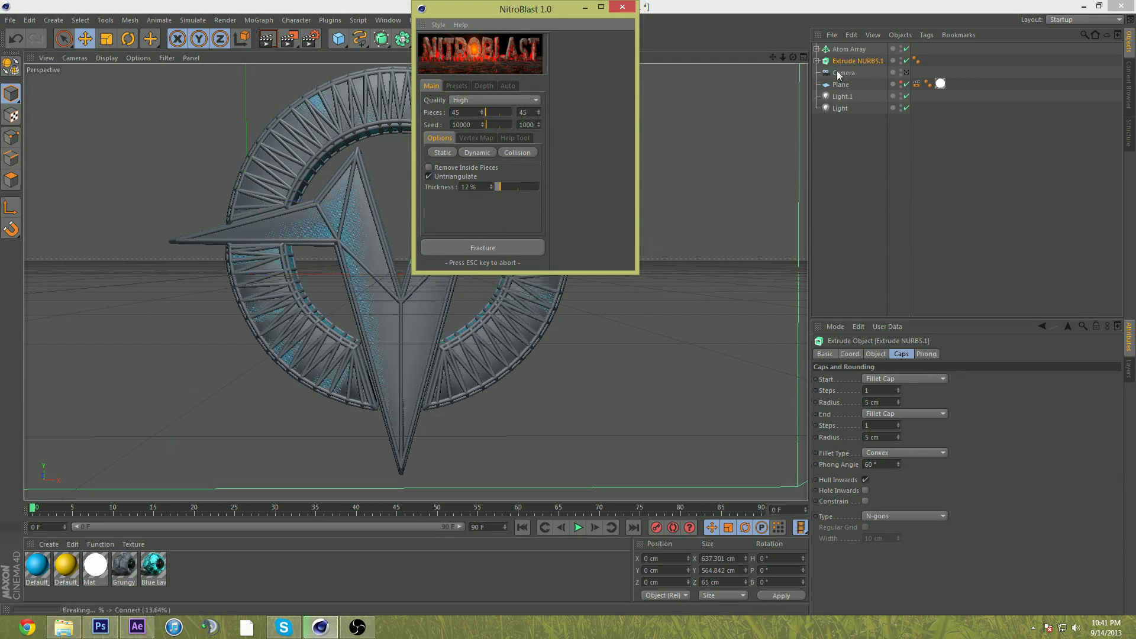
left_click(584, 7)
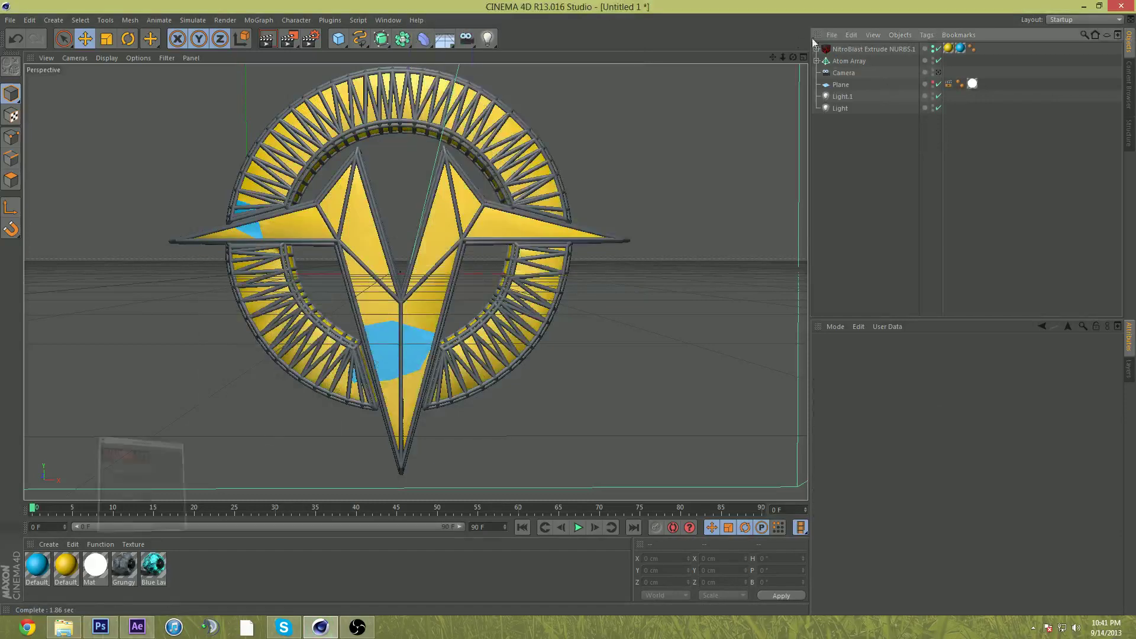
- Add a MoGraph Fracture object and expand the NitroBlast group down to its individual dynamic pieces
left_click(264, 23)
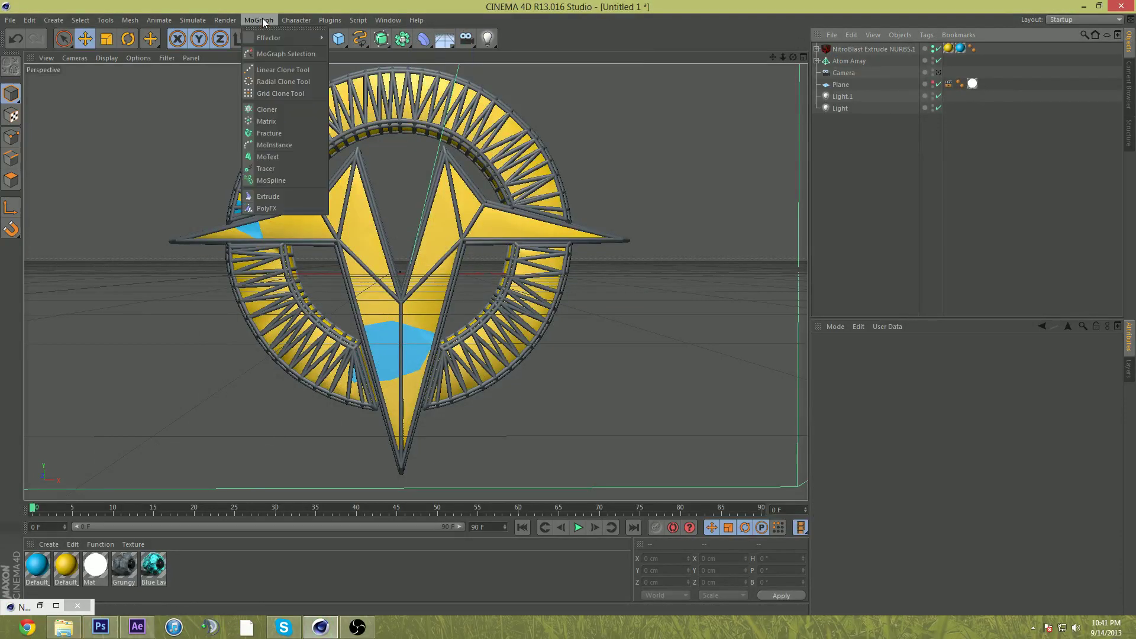
left_click(278, 134)
left_click(816, 61)
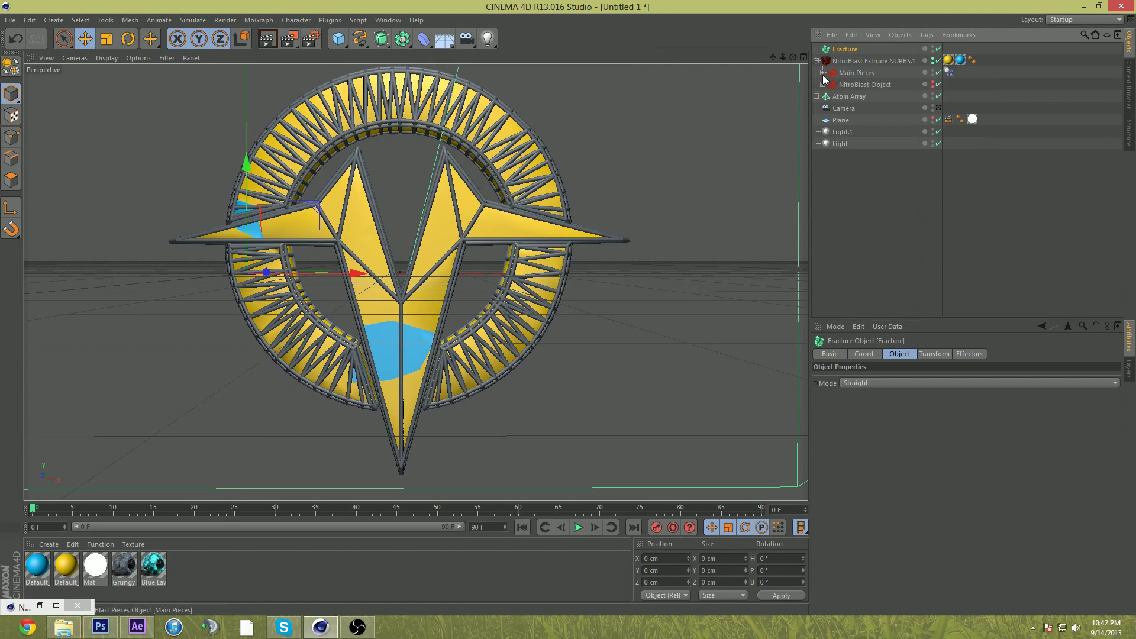
left_click(823, 73)
left_click(830, 85)
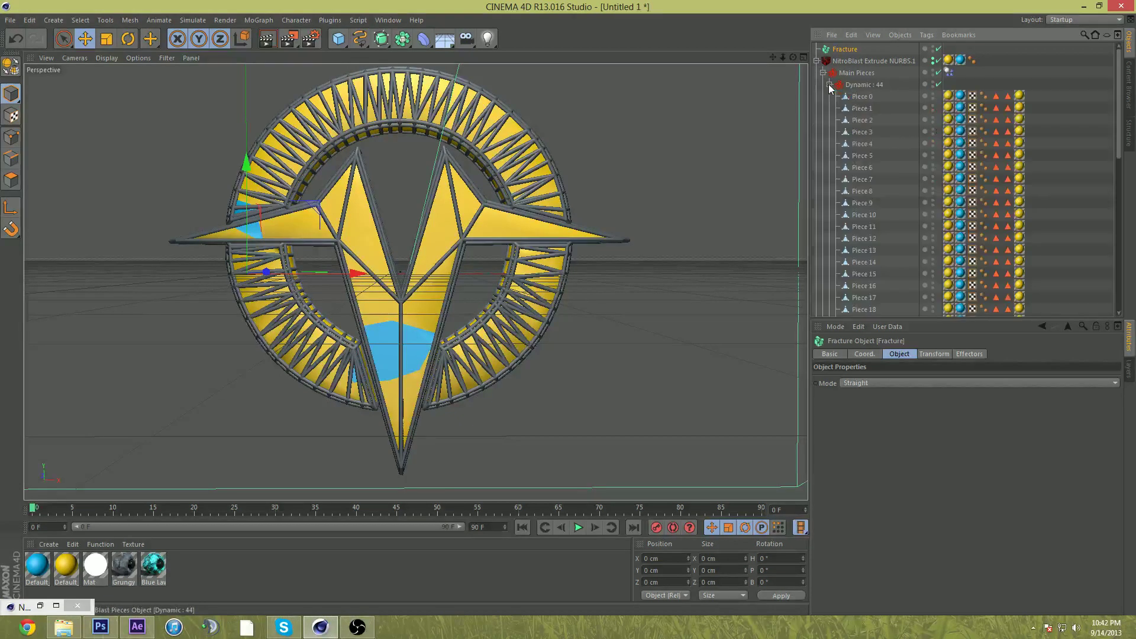
scroll(866, 103, "down", 5)
scroll(874, 120, "up", 4)
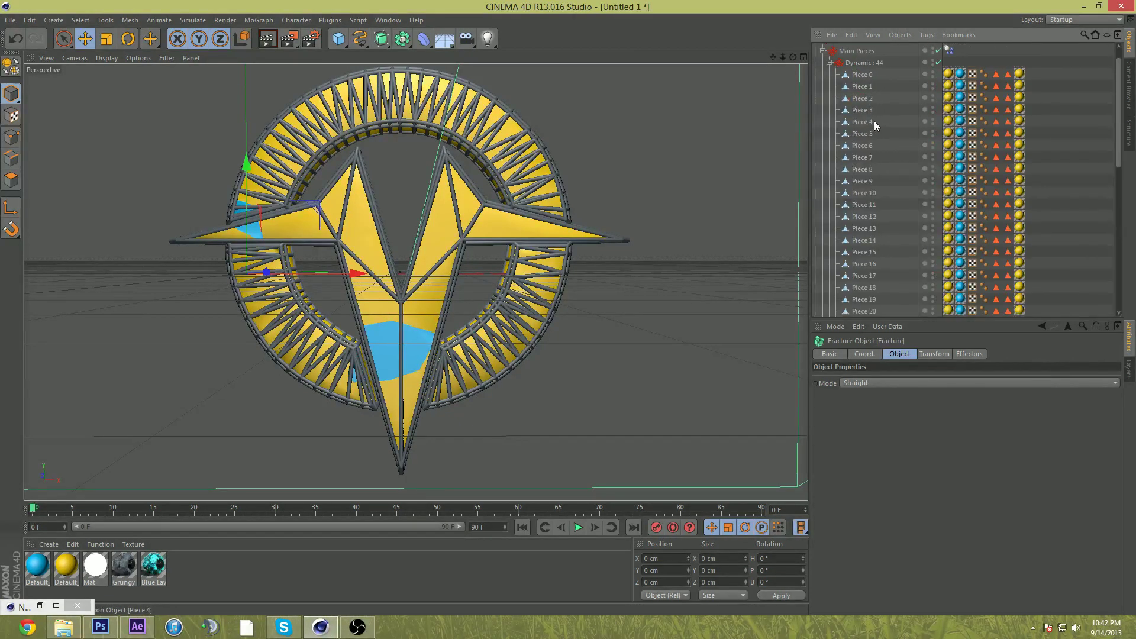
- Select all the dynamic NitroBlast pieces from Piece 0 to the last one and nest them inside the Fracture object
left_click(866, 74)
scroll(875, 130, "down", 5)
left_click(871, 226, "shift")
scroll(881, 213, "up", 4)
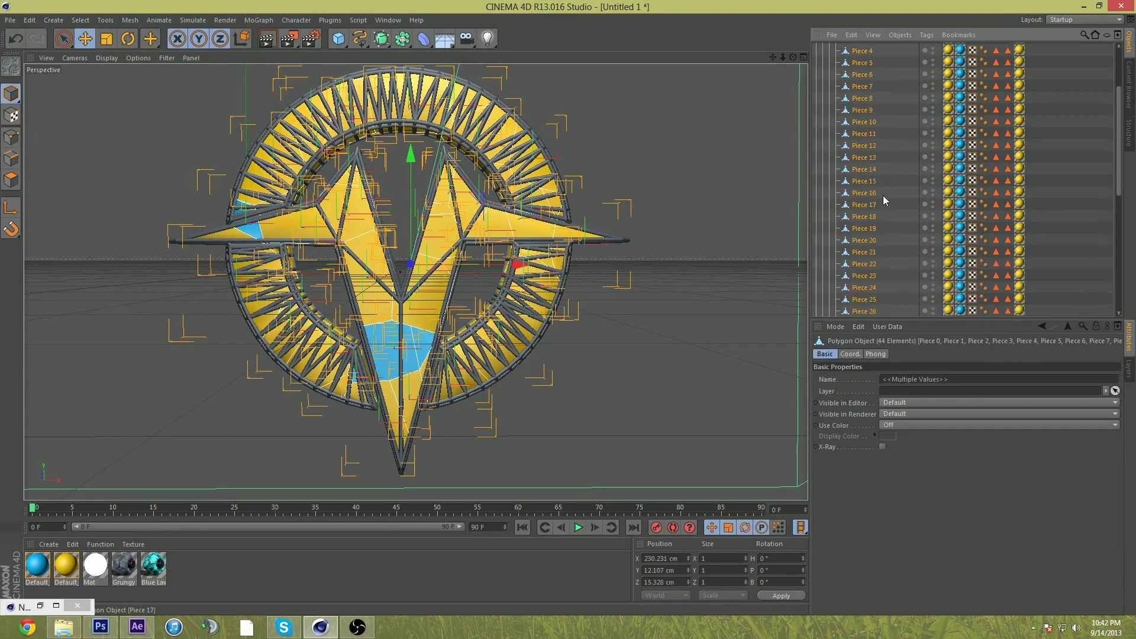
scroll(875, 125, "up", 4)
left_click_drag(874, 134, 850, 53)
left_click(816, 48)
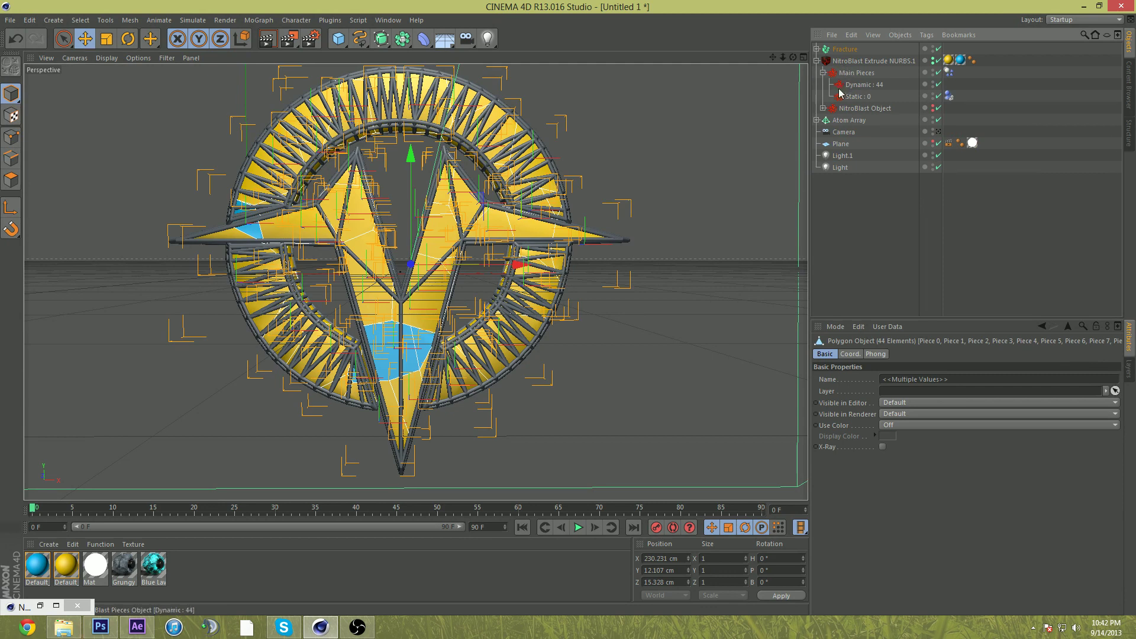
- Delete the emptied NitroBlast Extrude NURBS.1 group together with its remaining children
left_click(857, 84)
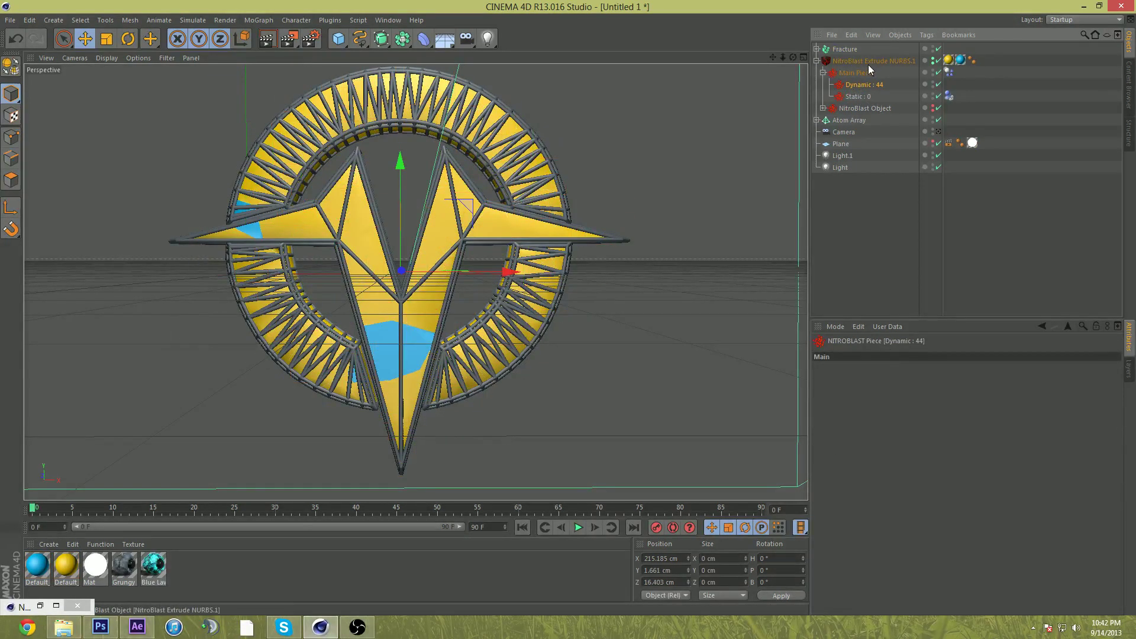
left_click(867, 61)
key("Delete")
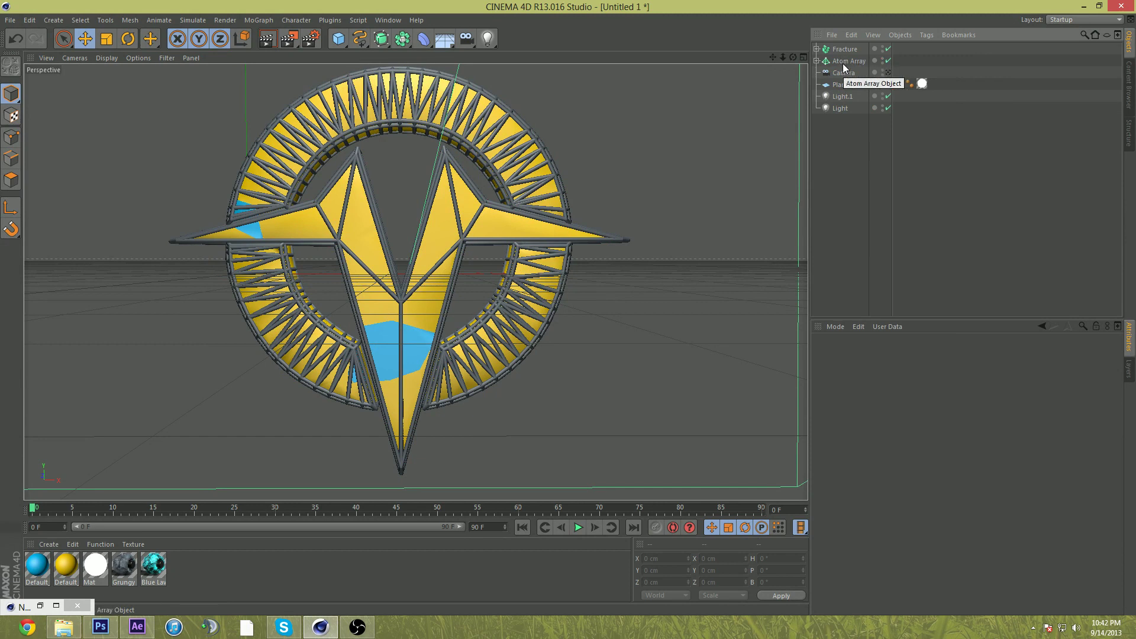
- Apply a Random effector to the Fracture object and reduce its strength to 8 %
left_click(844, 49)
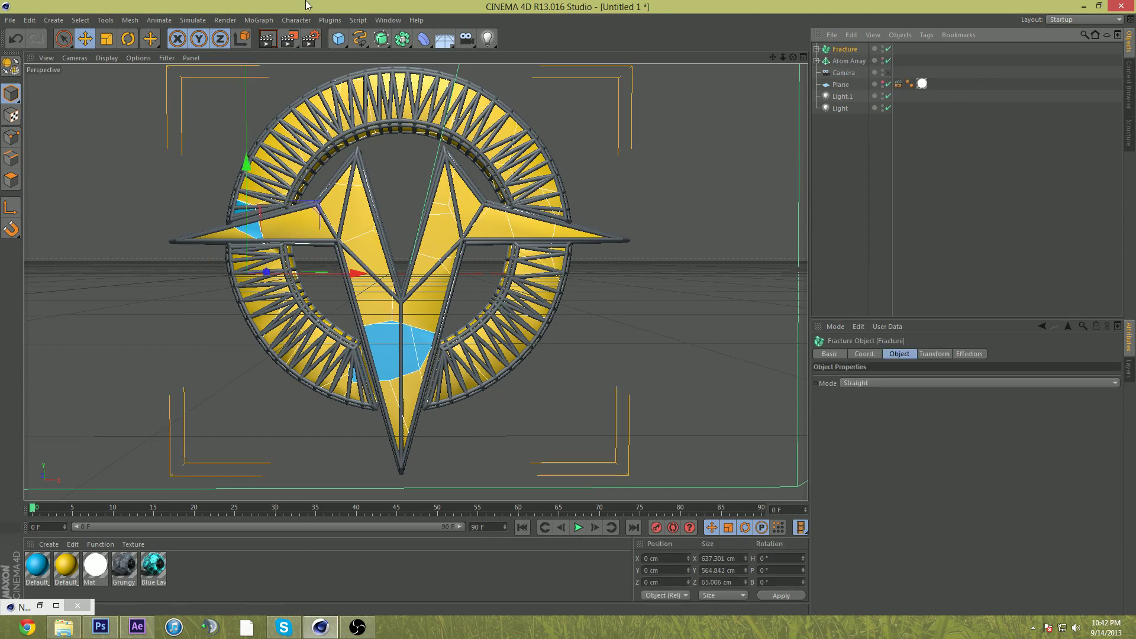
left_click(258, 20)
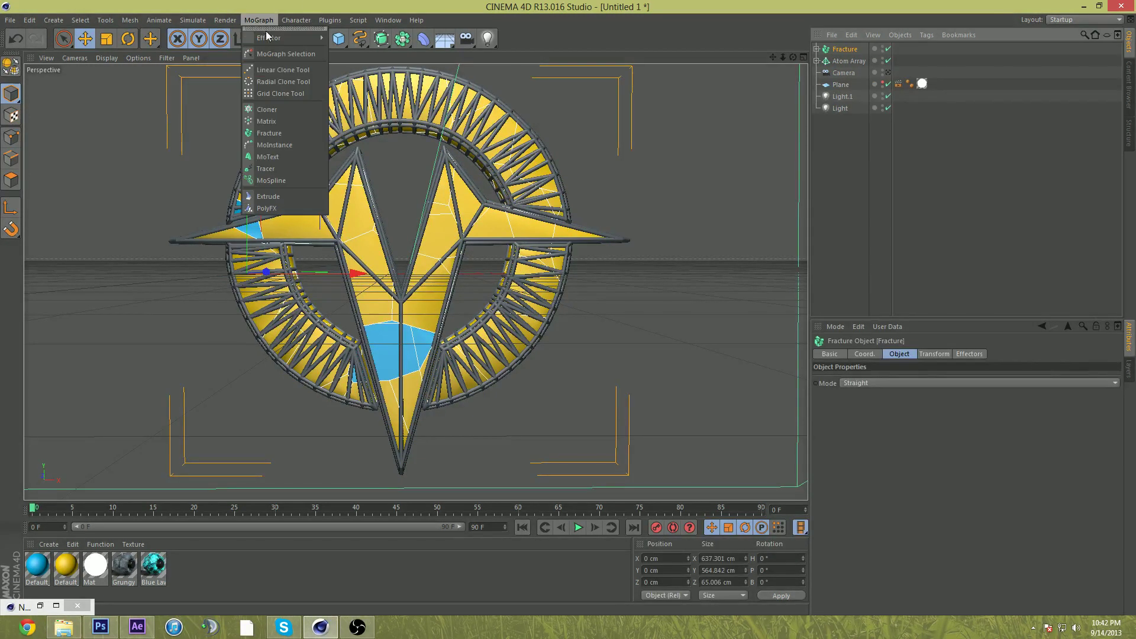
mouse_move(279, 38)
left_click(353, 129)
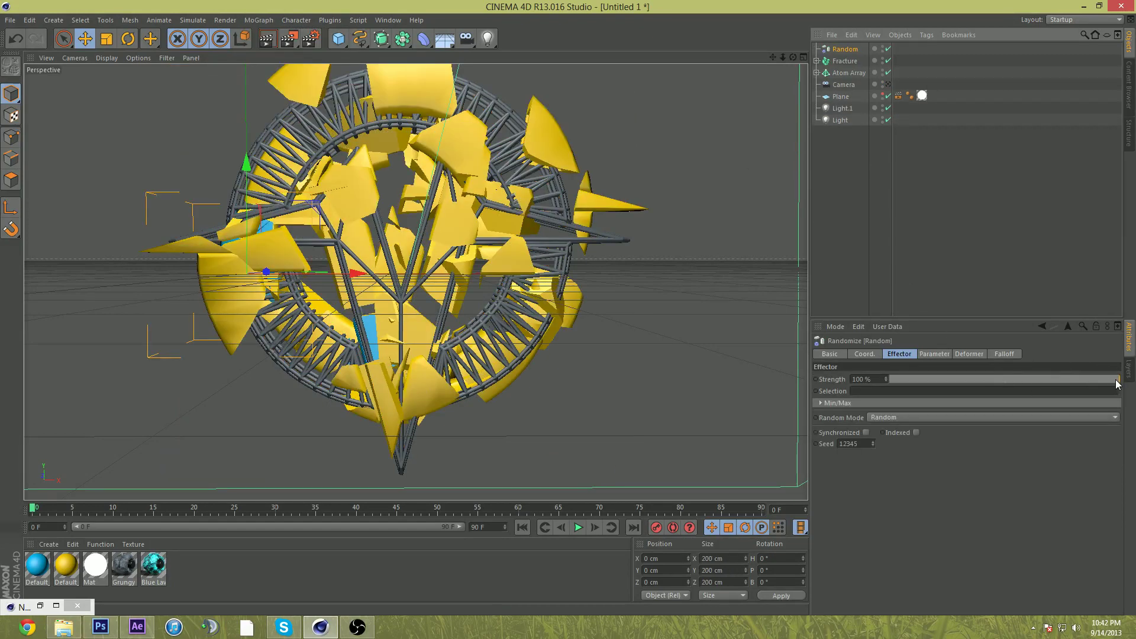
left_click_drag(1117, 384, 907, 393)
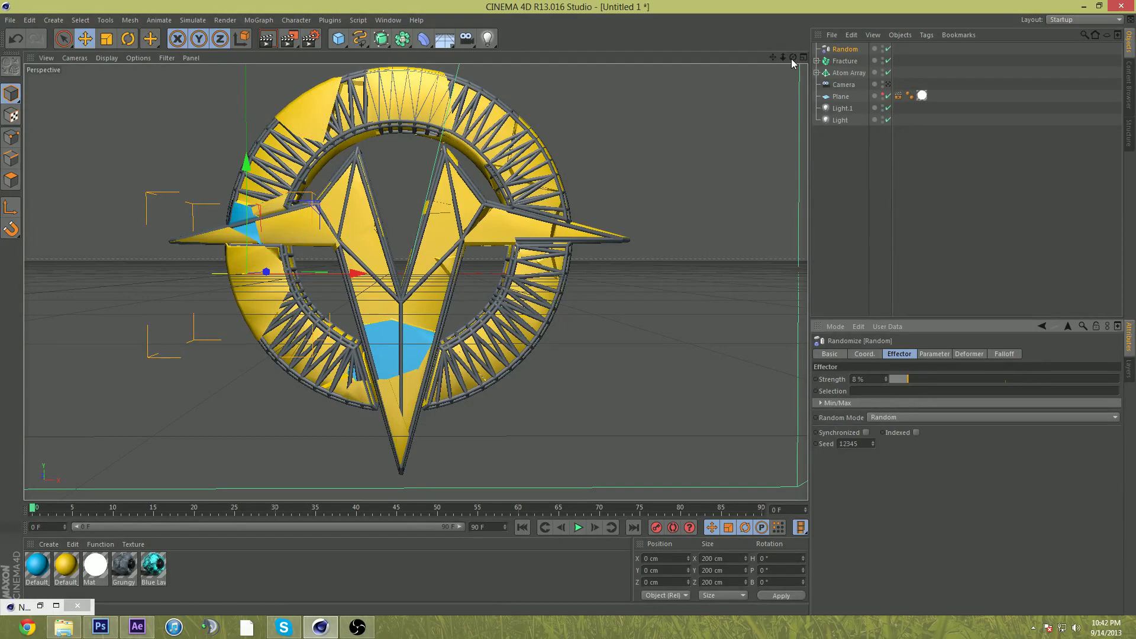
- Move the Fracture object about 4.4 cm in the negative Z direction, forward of the Atom Array frame
left_click_drag(792, 59, 749, 62)
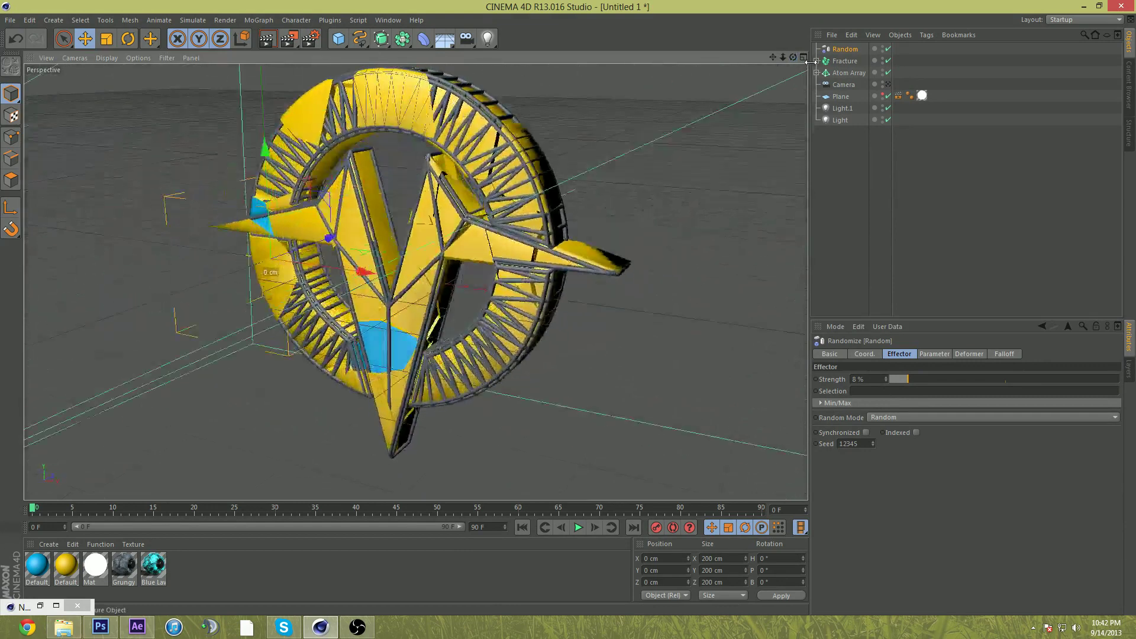
left_click(846, 61)
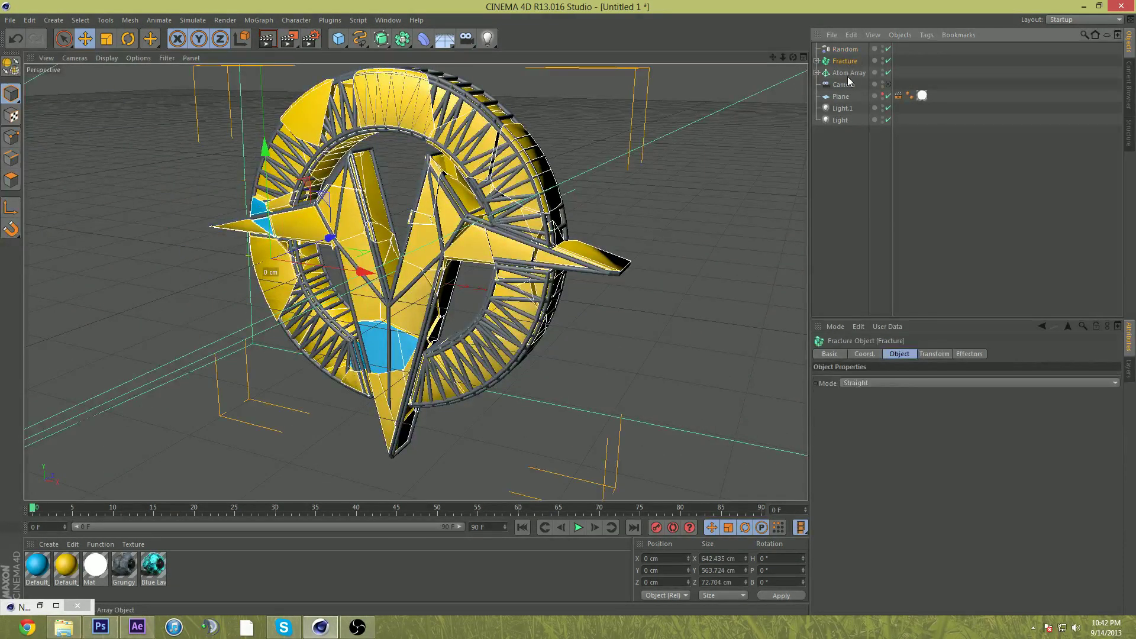
left_click(847, 75)
left_click(852, 62)
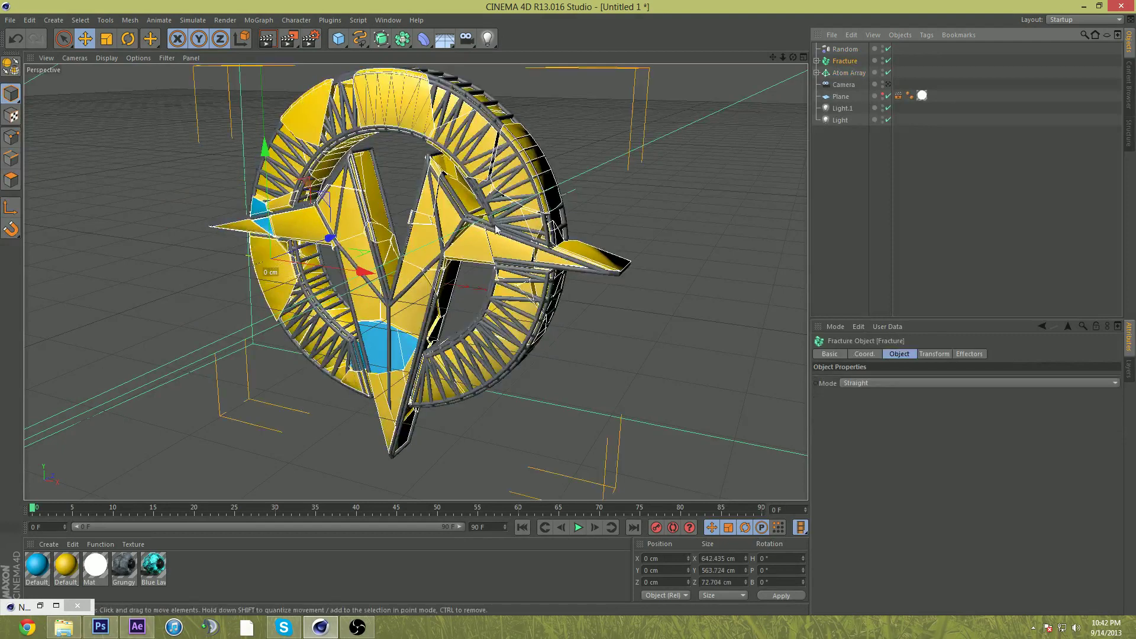
left_click_drag(366, 266, 326, 239)
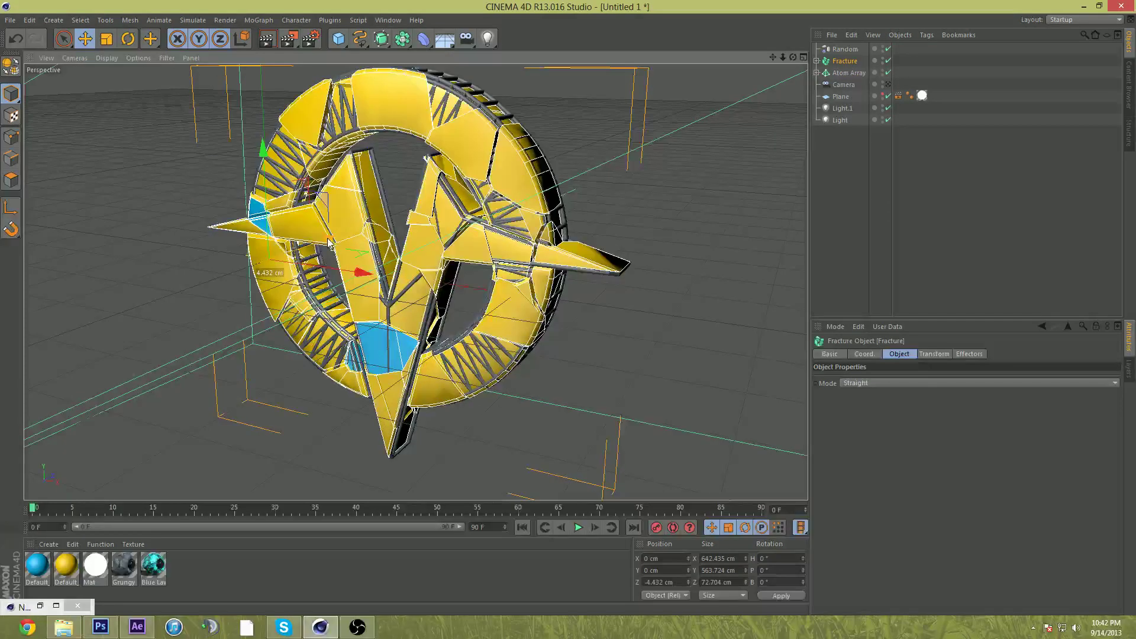
left_click_drag(793, 57, 741, 64)
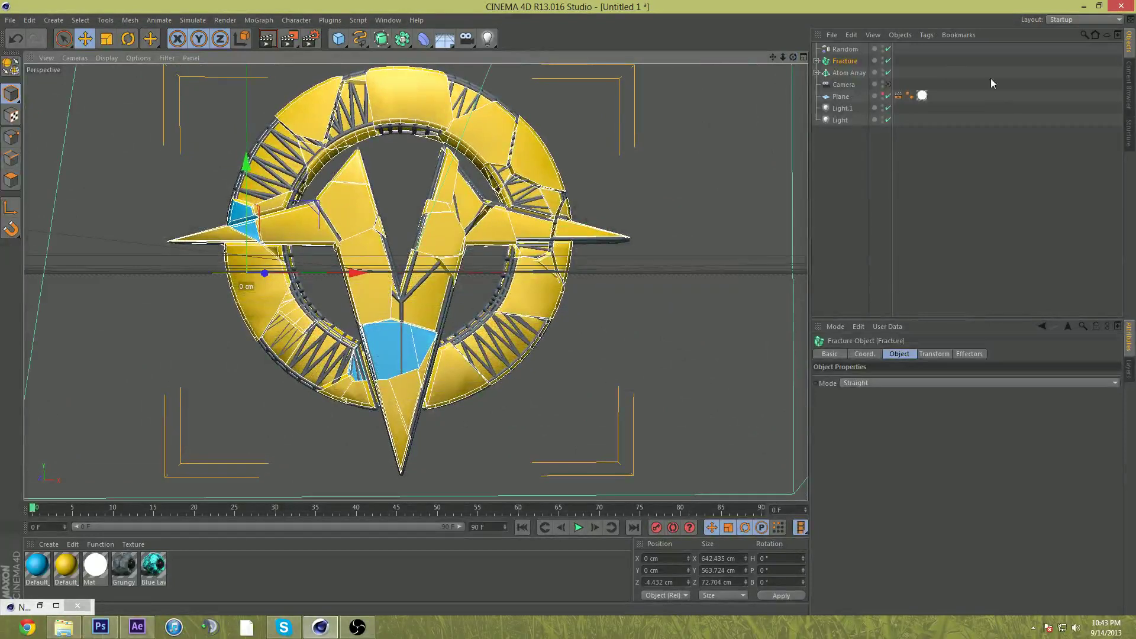
- Add a Tube primitive to the scene and show its object properties
left_click(847, 72)
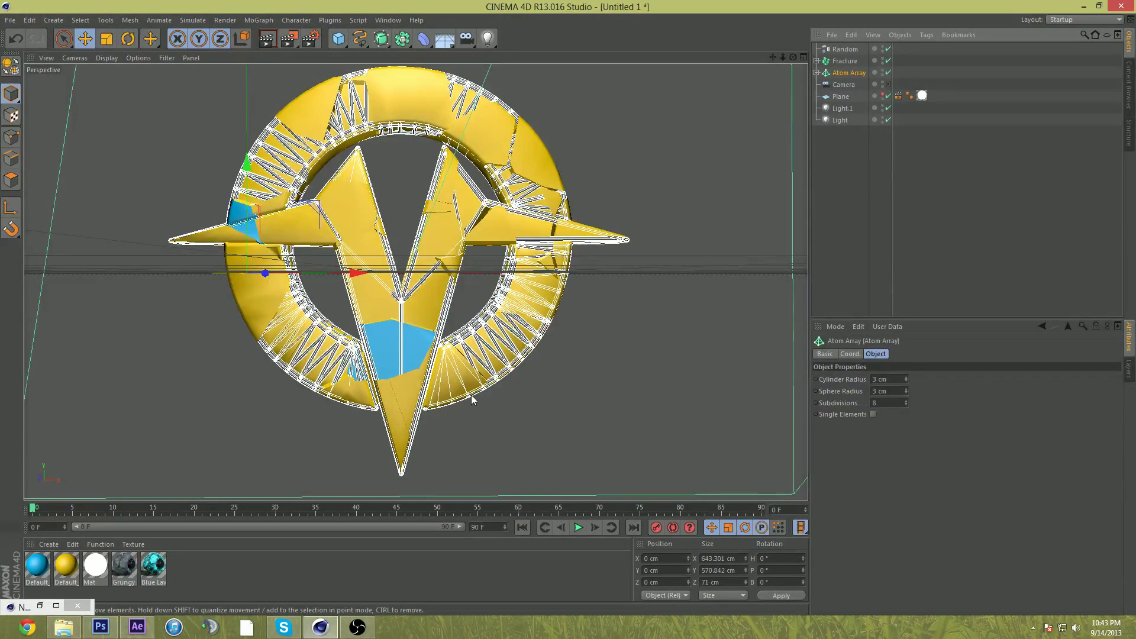
left_click(346, 43)
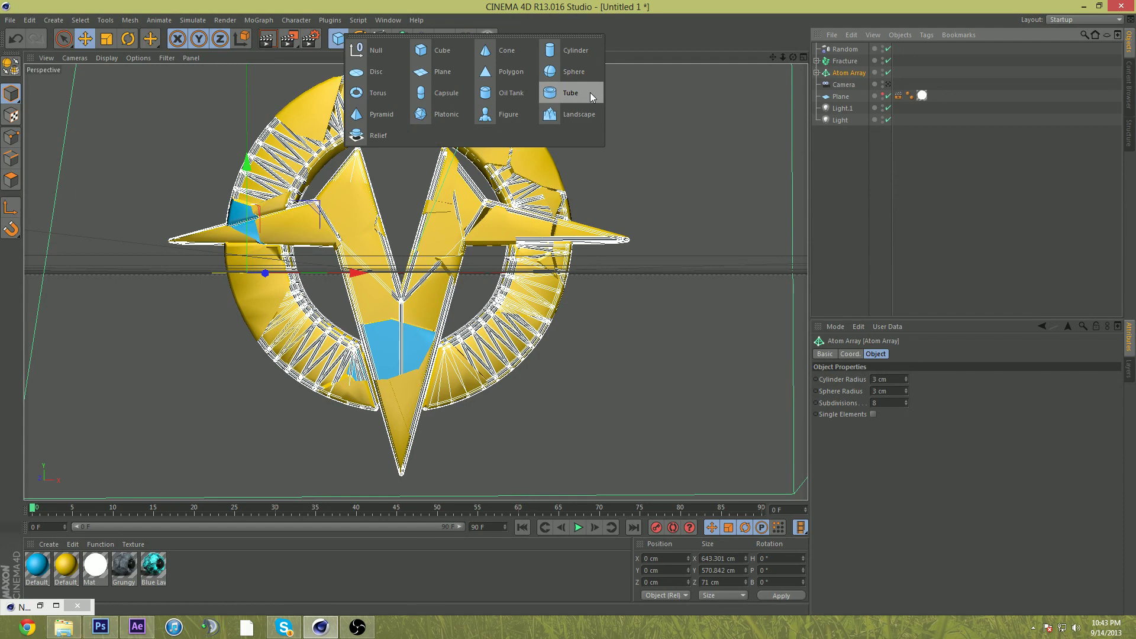
left_click(590, 92)
key("r")
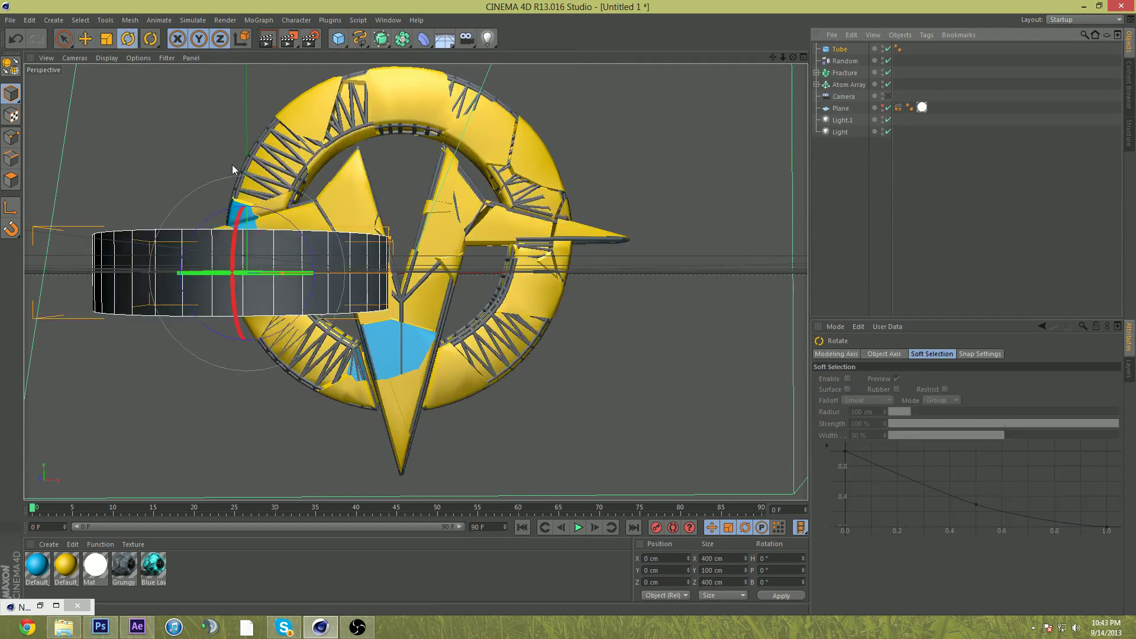
left_click(847, 51)
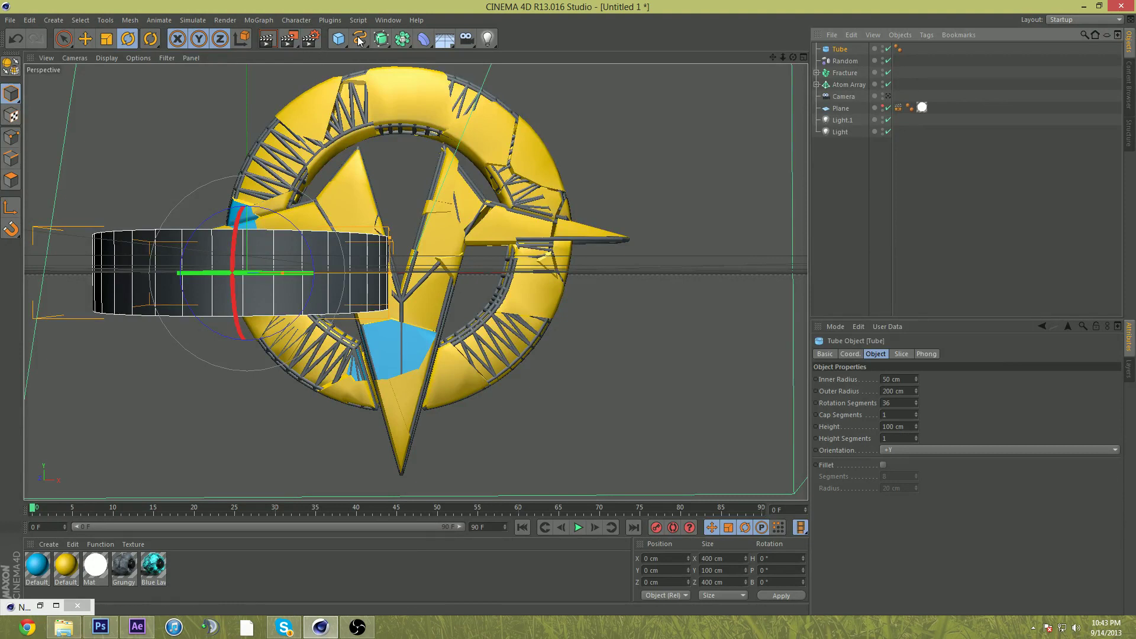
left_click(358, 41)
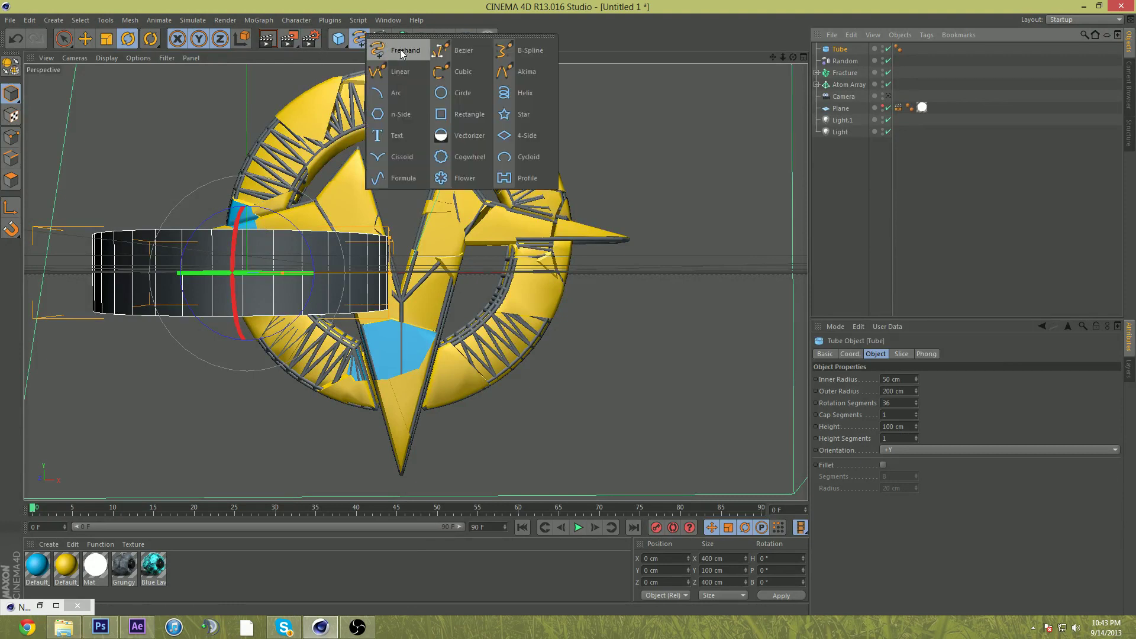
left_click(401, 53)
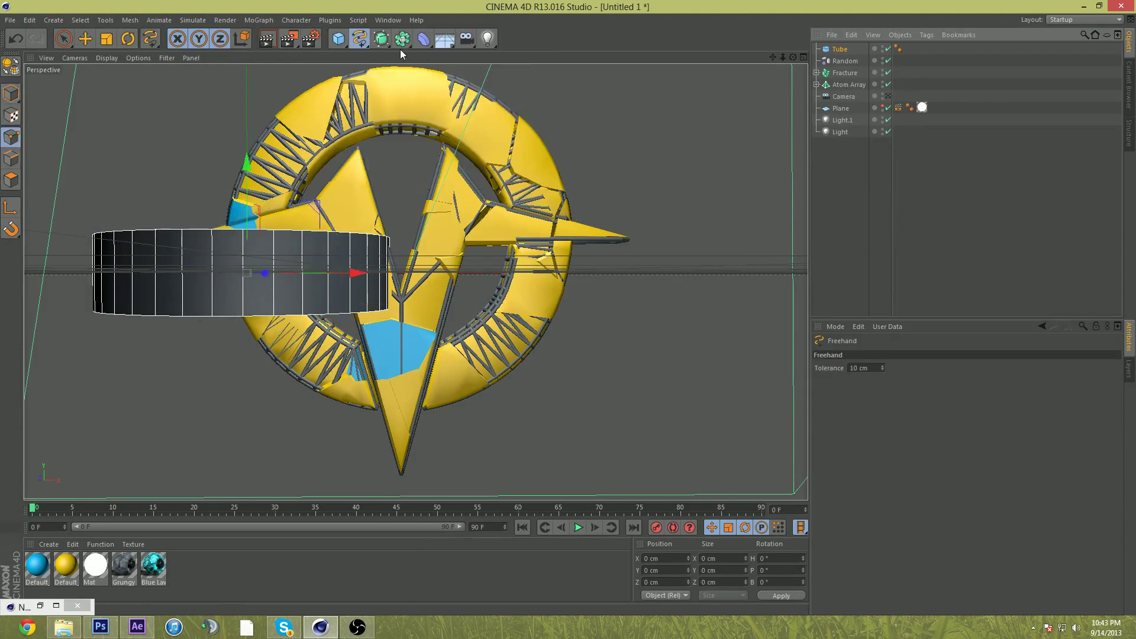
mouse_move(492, 301)
left_mouse_down()
mouse_move(735, 321)
mouse_move(685, 122)
mouse_move(659, 90)
left_mouse_up()
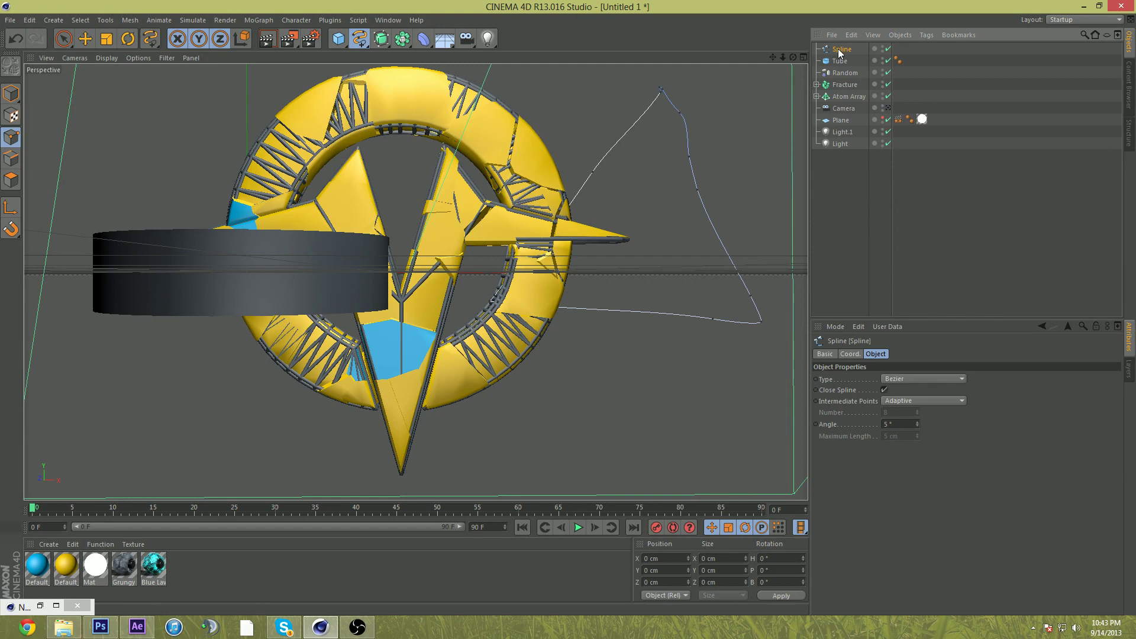
key("Delete")
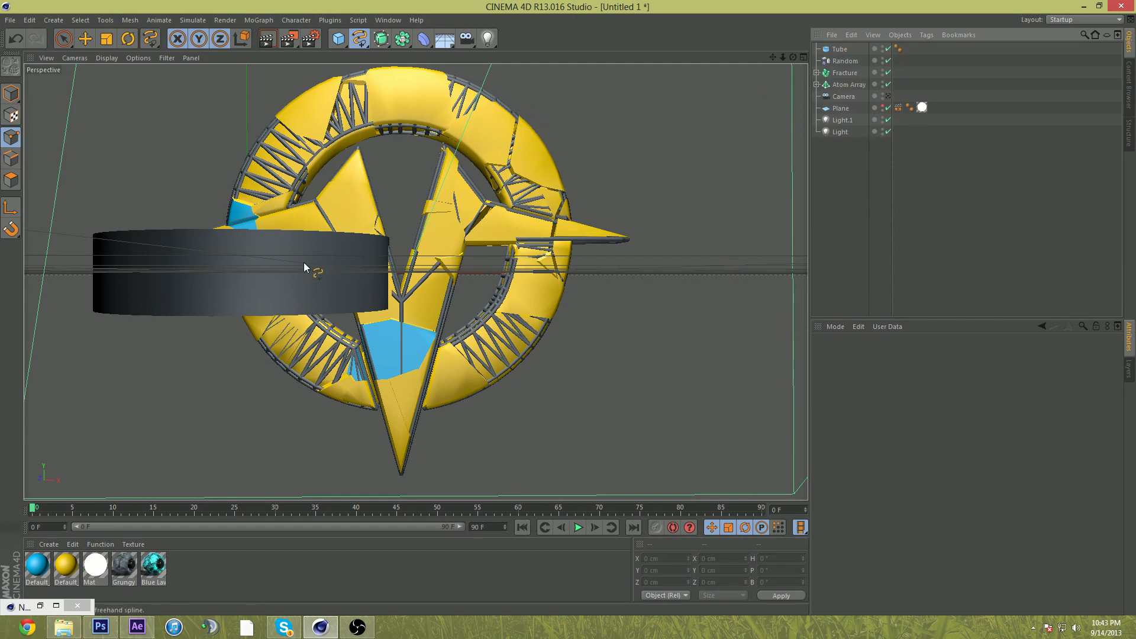
- Set the Tube's orientation to -Z so it faces the same way as the logo
left_click(839, 49)
left_click(931, 448)
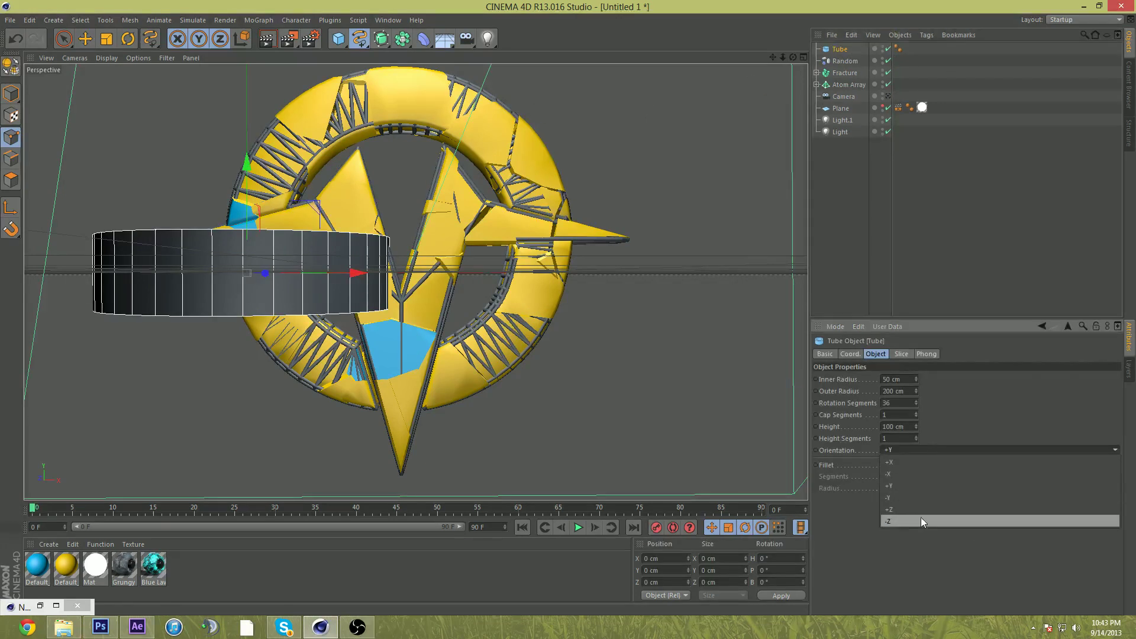
left_click(920, 519)
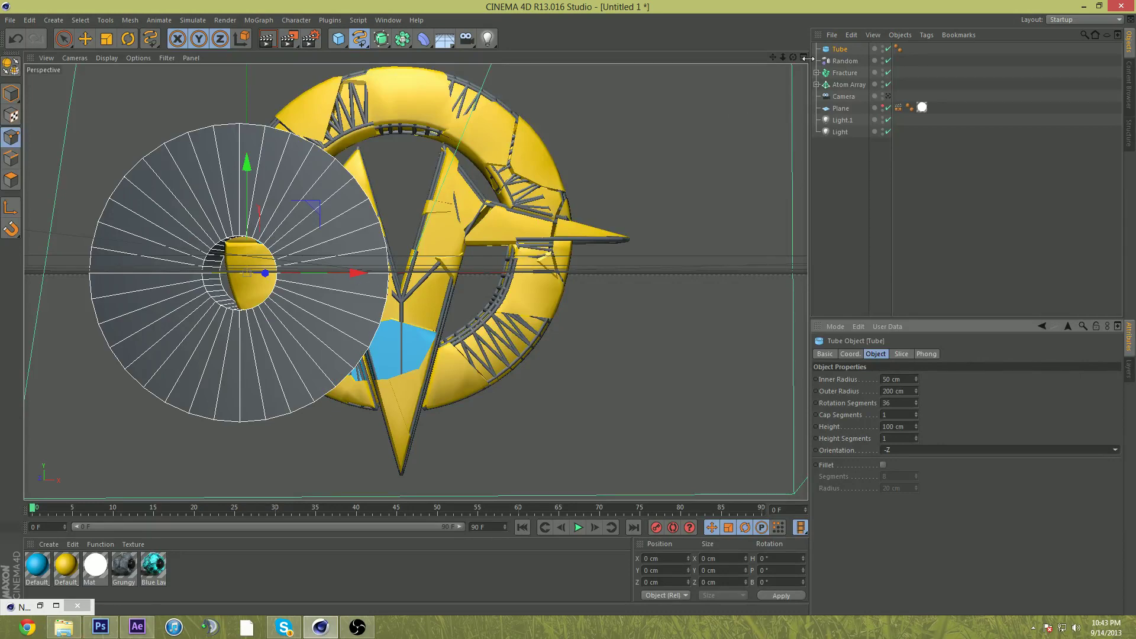
- Move the Tube onto the centre of the logo's circular ring in the Front view
left_click(64, 37)
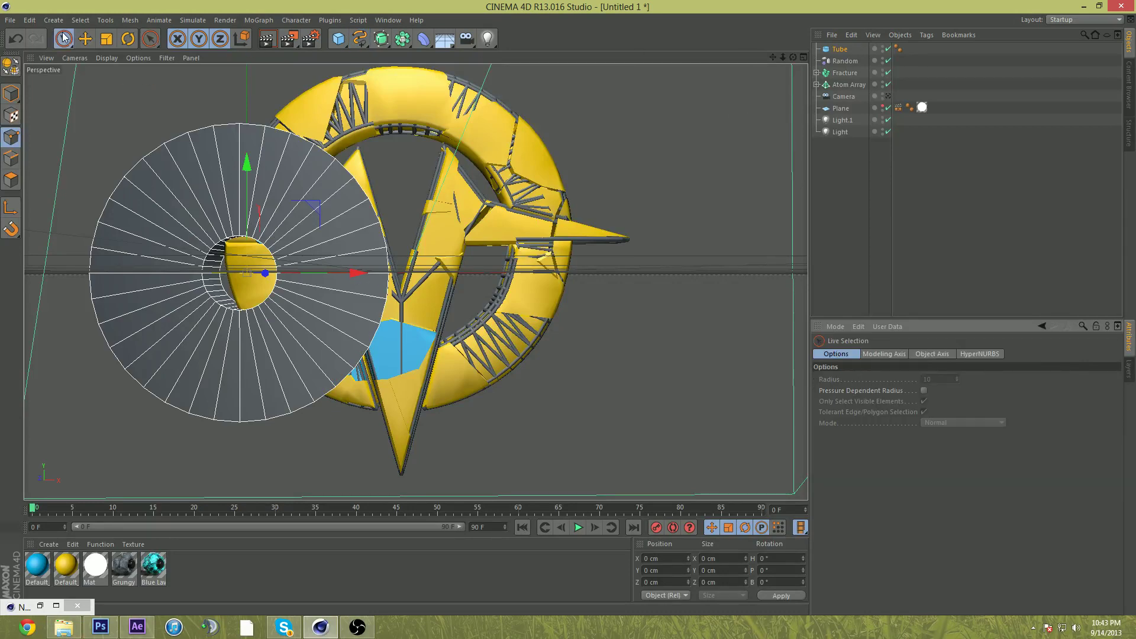
left_click(802, 57)
left_click(803, 287)
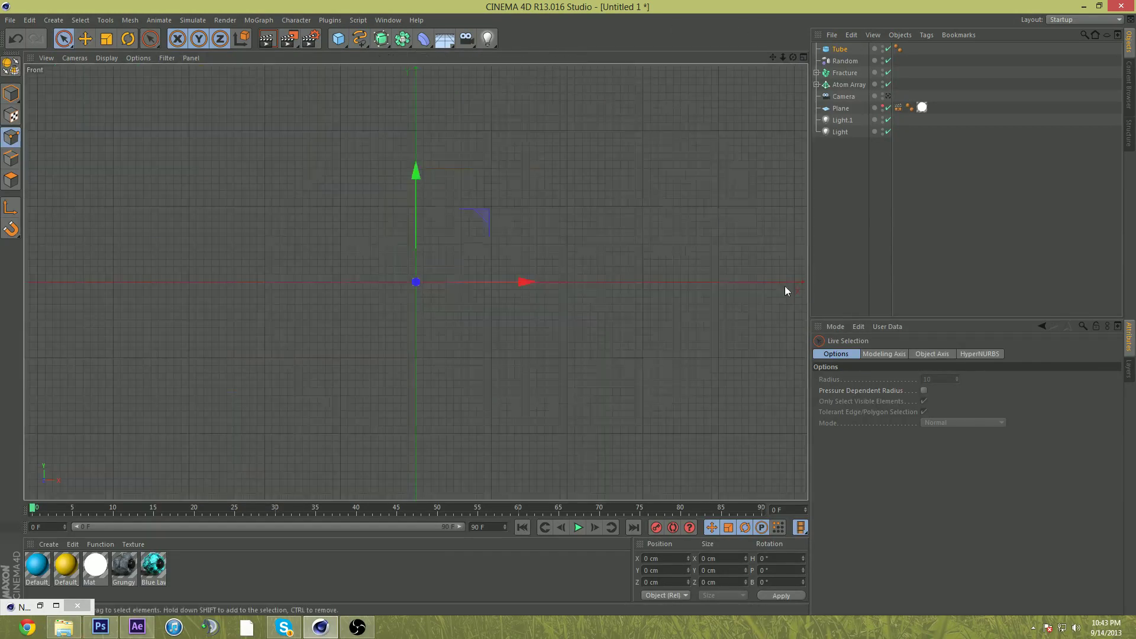
left_click_drag(525, 282, 684, 284)
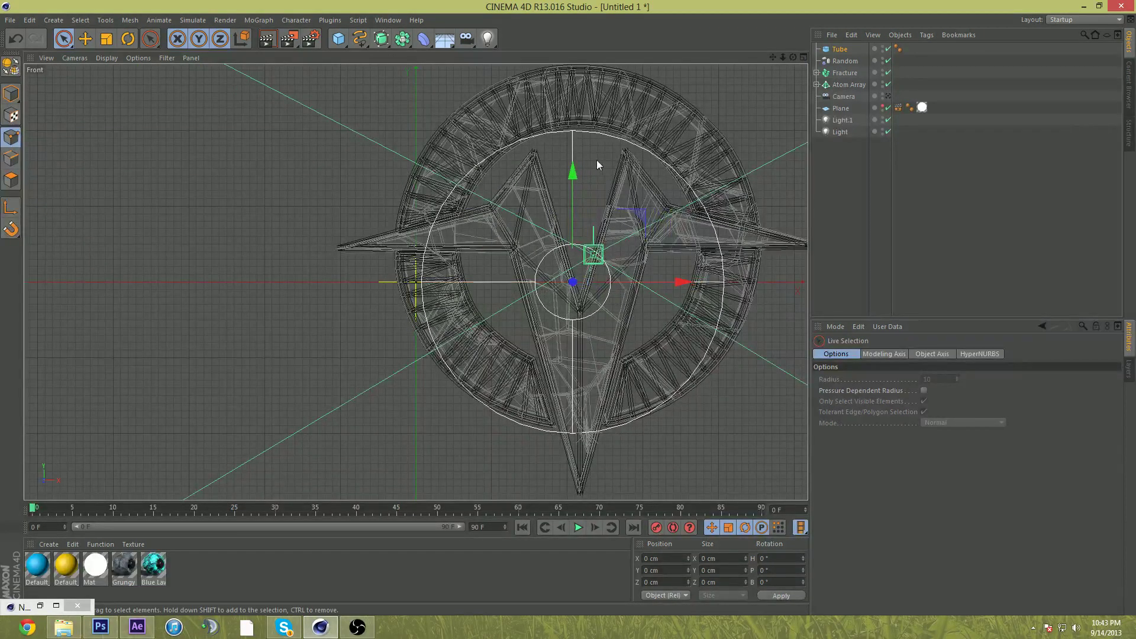
left_click_drag(572, 171, 573, 129)
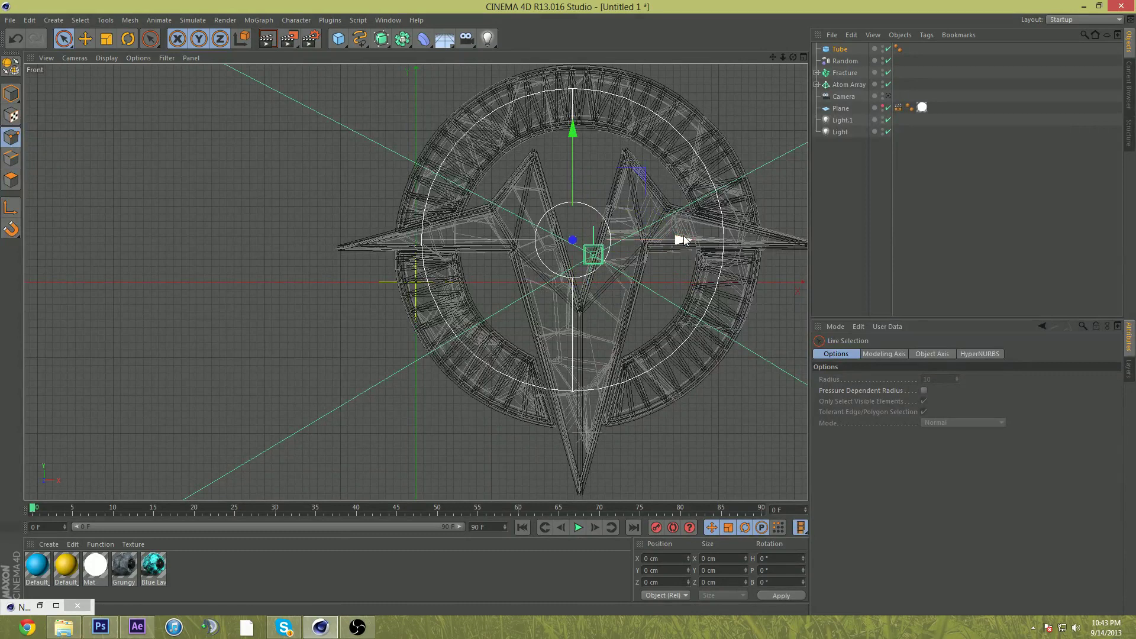
left_click_drag(682, 239, 692, 241)
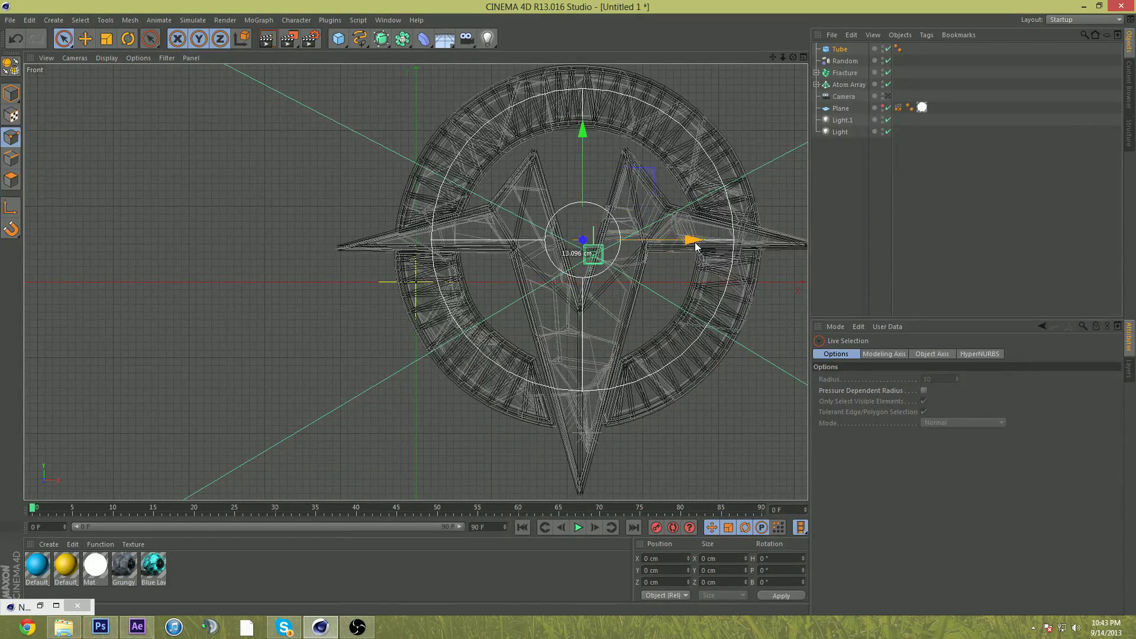
- Set the Tube's outer radius to 232 cm and nudge it to line up with the logo ring's outer circle
left_click(840, 50)
left_click(916, 388)
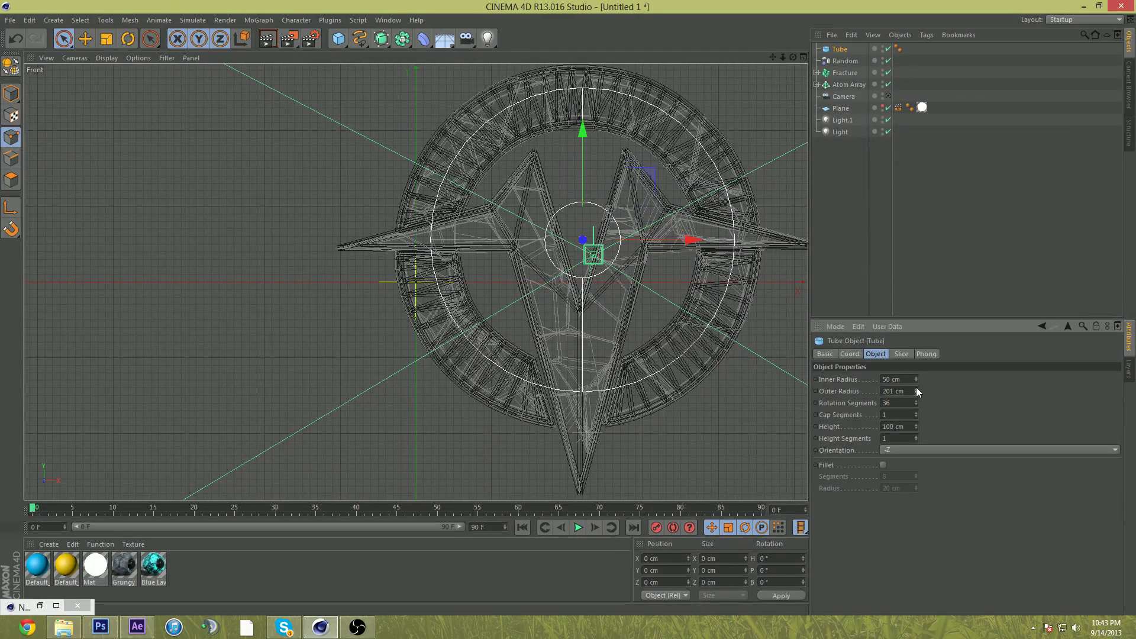
left_click_drag(917, 388, 916, 387)
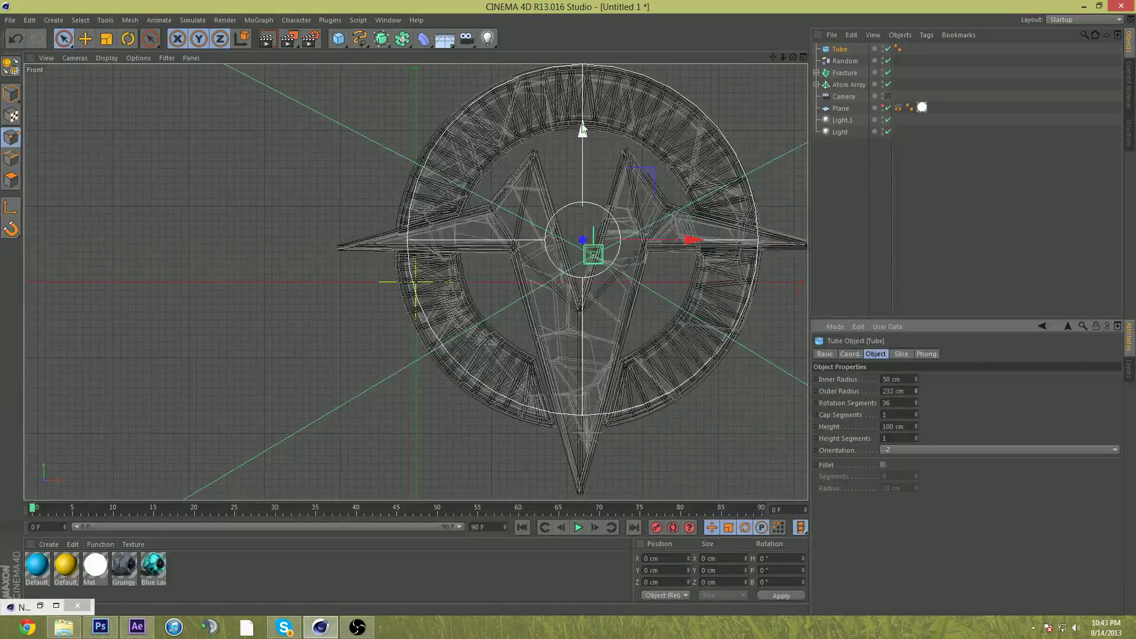
left_click_drag(582, 129, 582, 139)
left_click_drag(699, 248, 692, 249)
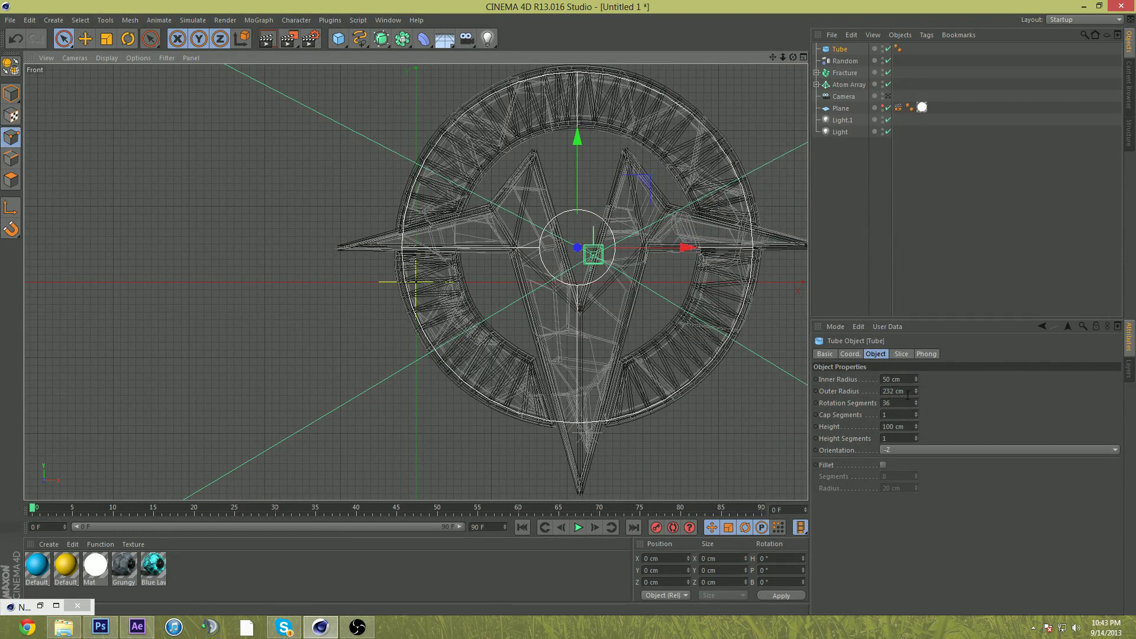
- Set the Tube's inner radius to 168 cm to match the logo ring's inner circle and return to the full Perspective view
left_click_drag(916, 377, 916, 379)
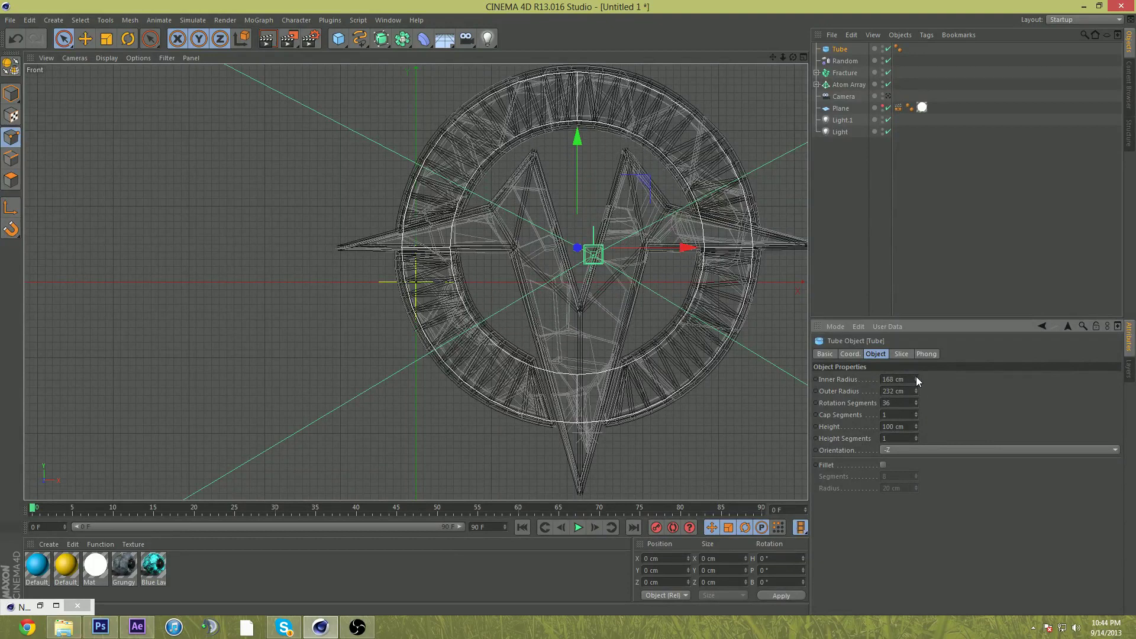
left_click(804, 58)
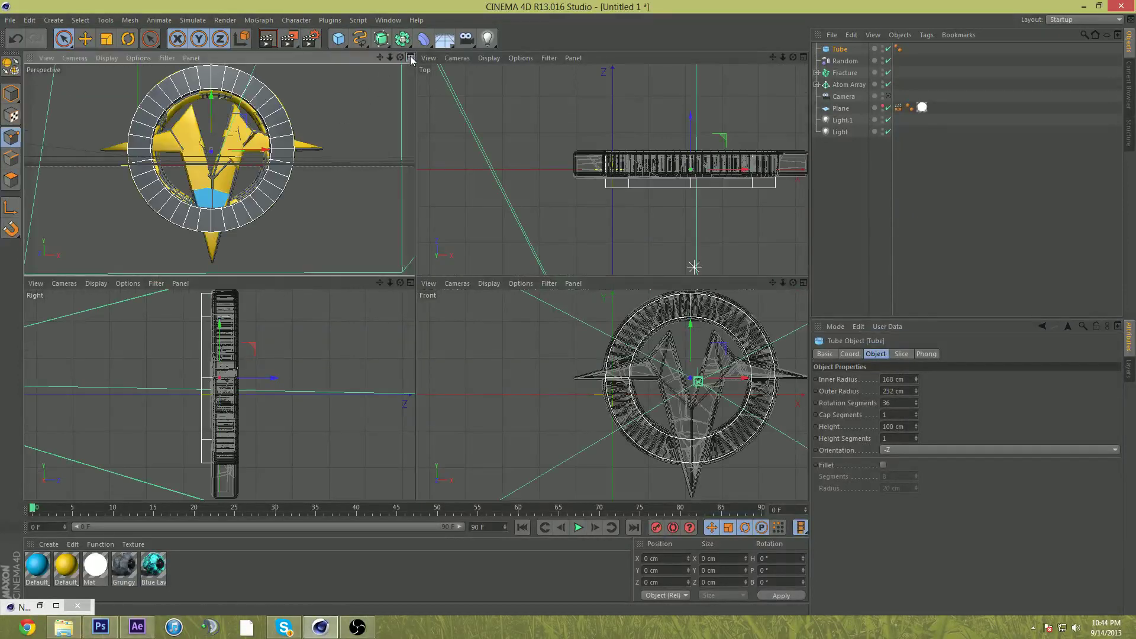
left_click(410, 57)
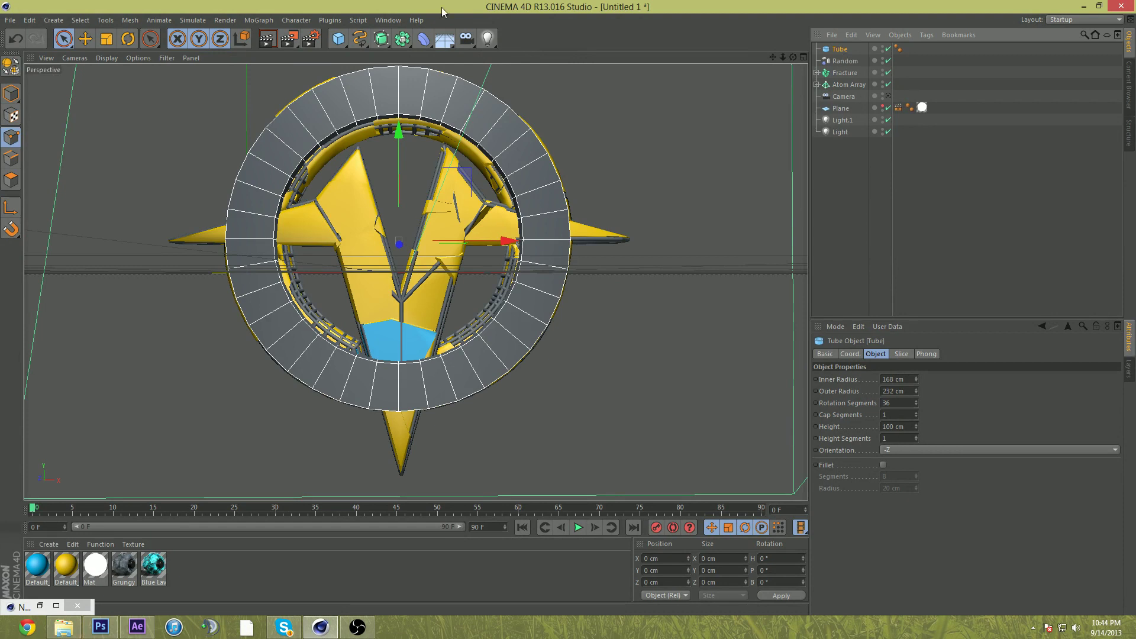
- With nothing selected, add a second MoGraph Random effector to the scene
left_click(1040, 126)
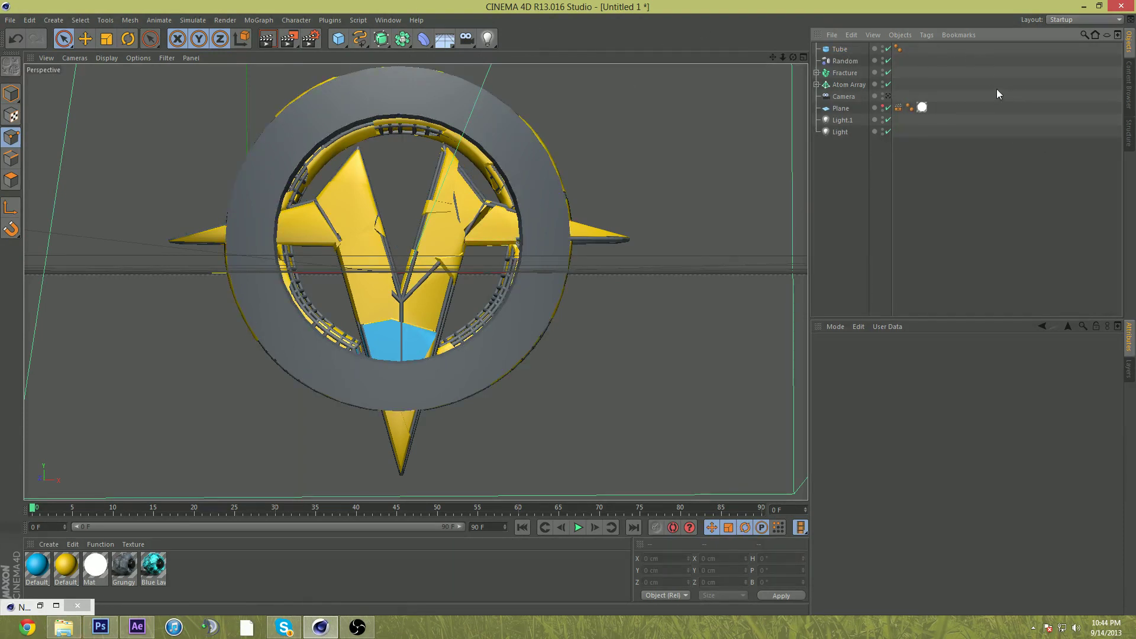
left_click(261, 19)
mouse_move(279, 38)
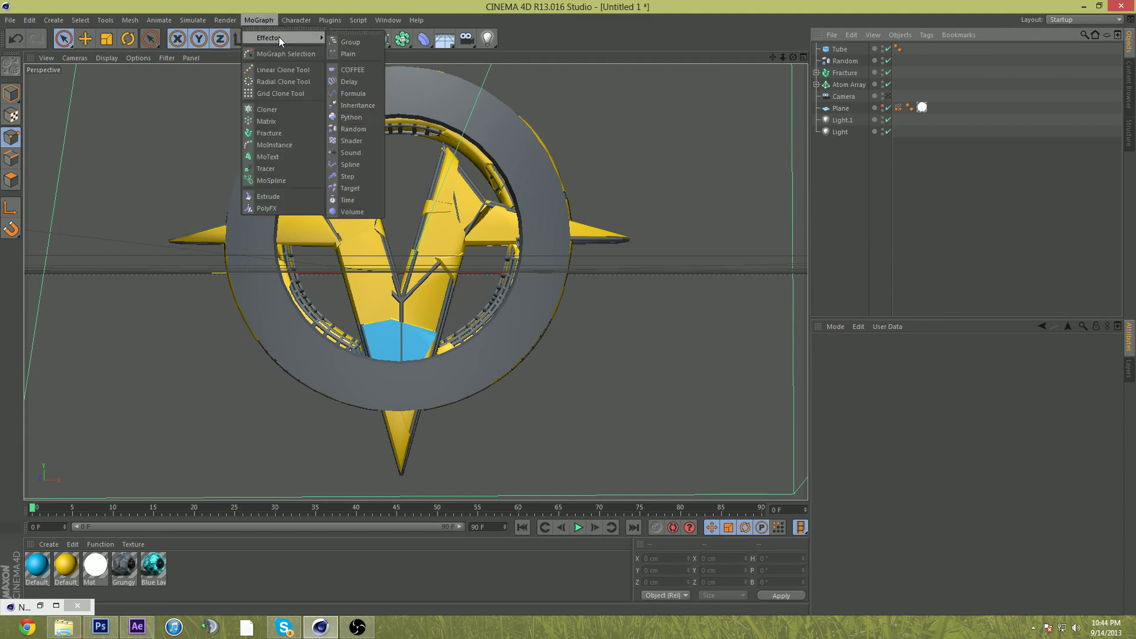
left_click(368, 128)
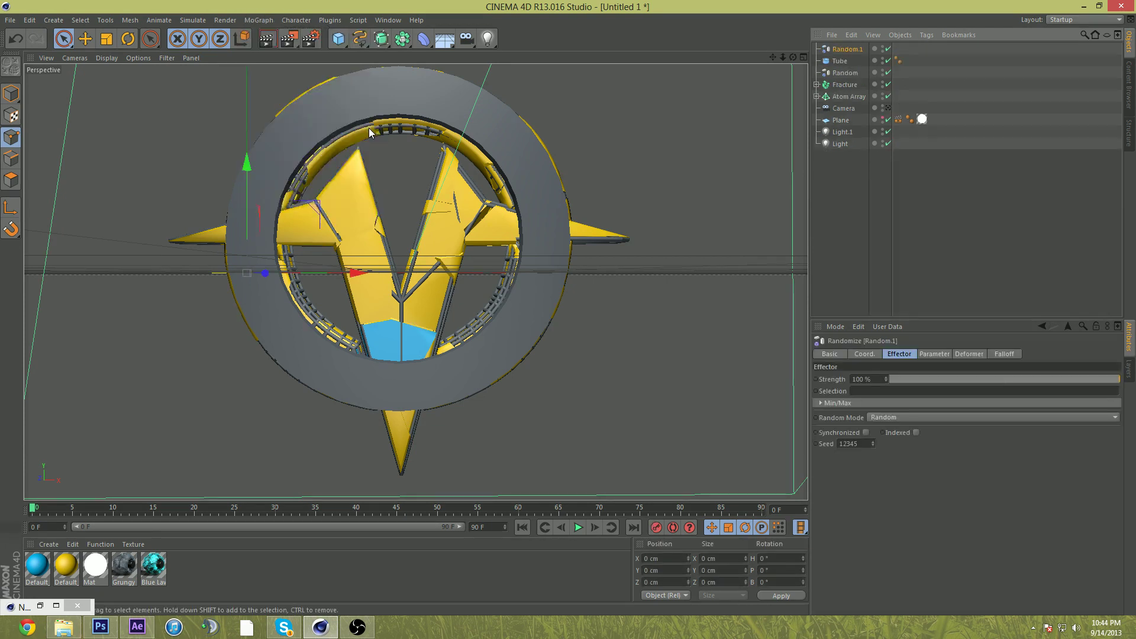
- Group the Tube and the new Random effector together under a null
left_click(847, 61)
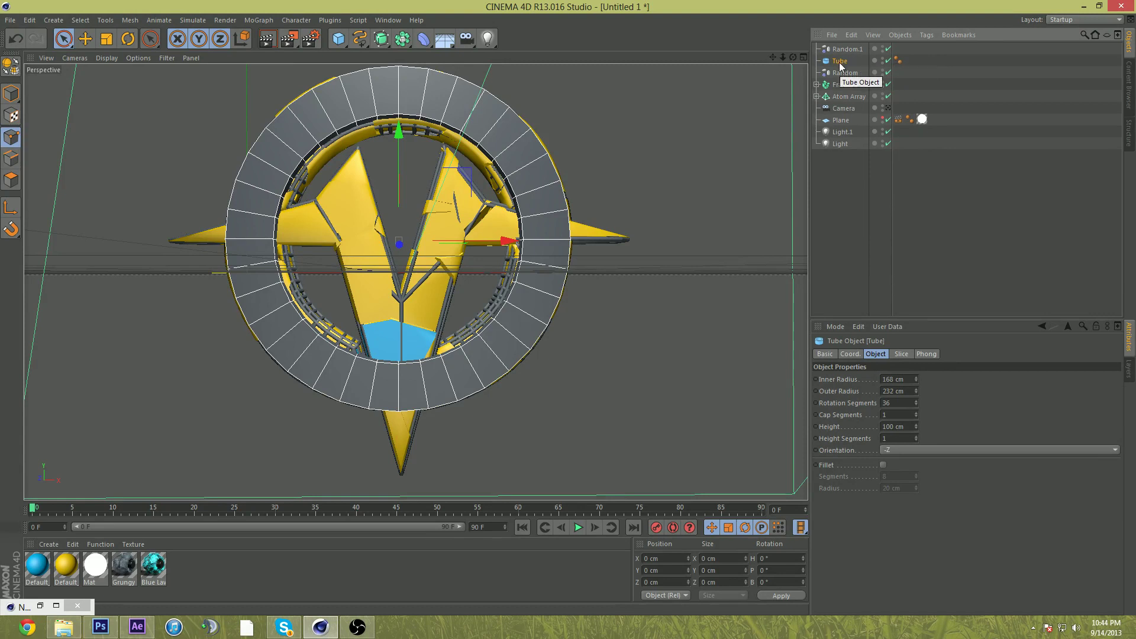
left_click(846, 49, "ctrl")
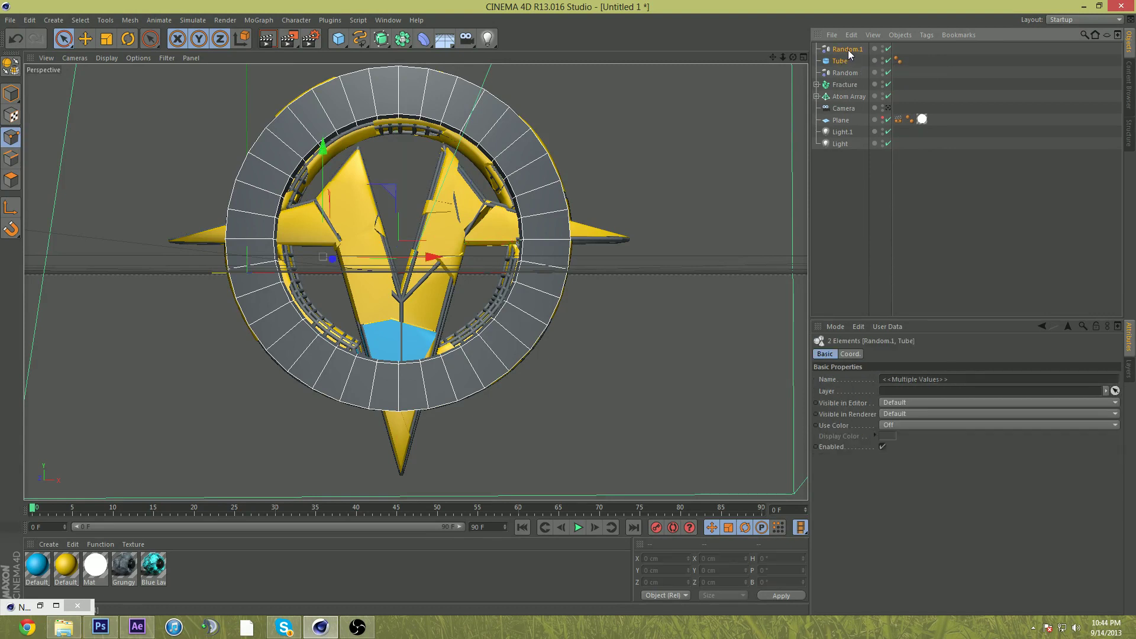
right_click(847, 49)
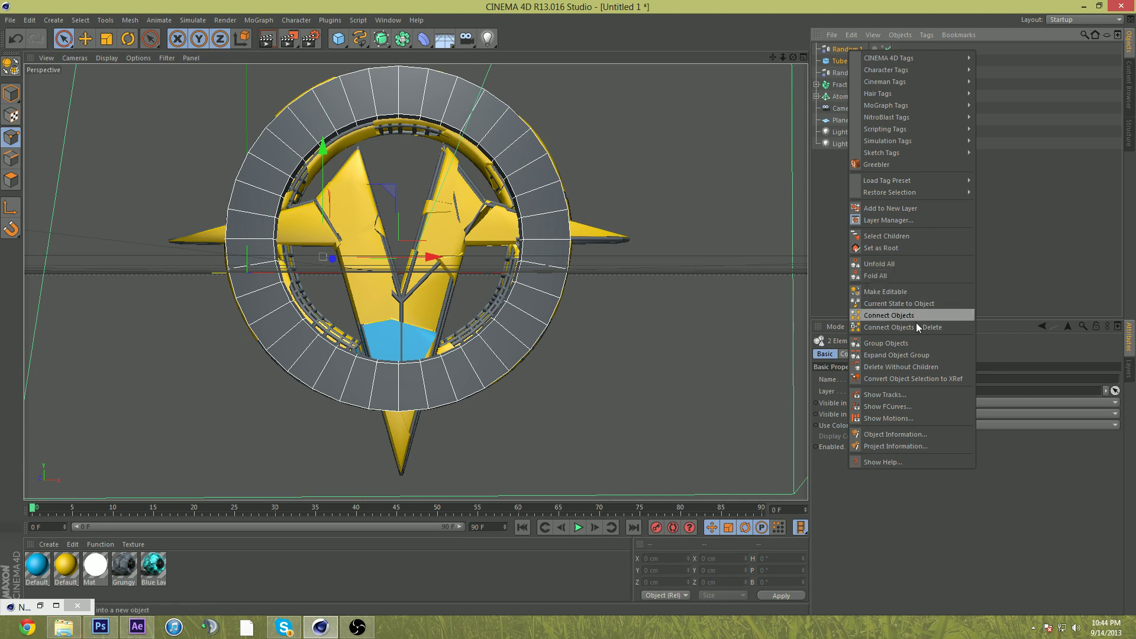
left_click(914, 343)
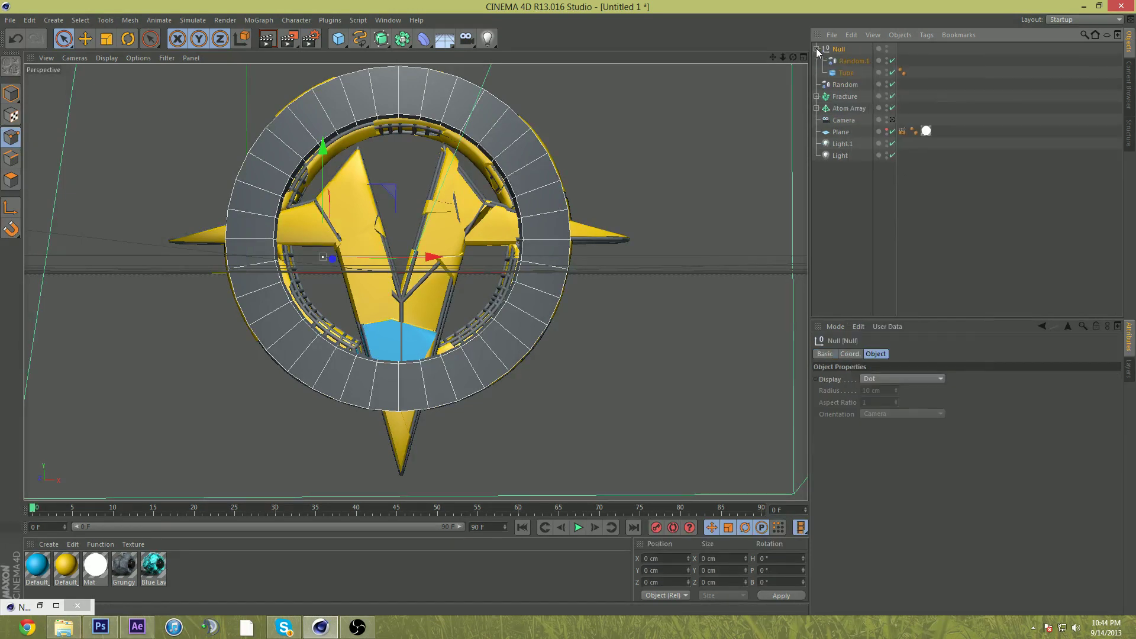
- Set the grouped Random effector's deformation to Point so that it distorts the Tube
left_click(852, 61)
left_click(973, 353)
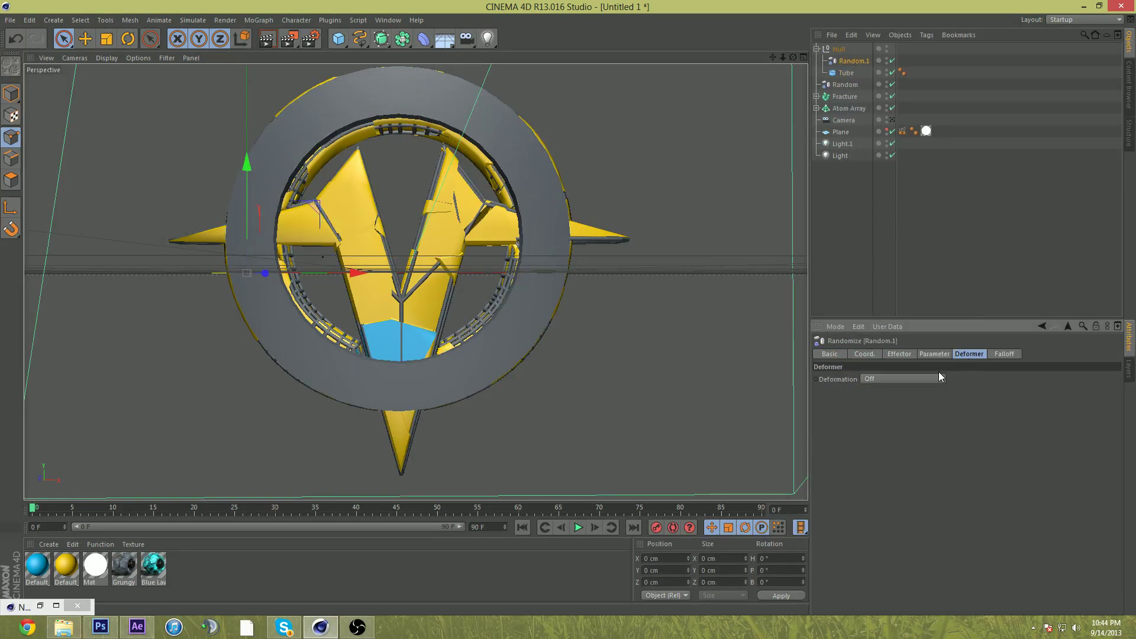
left_click(935, 378)
left_click(920, 415)
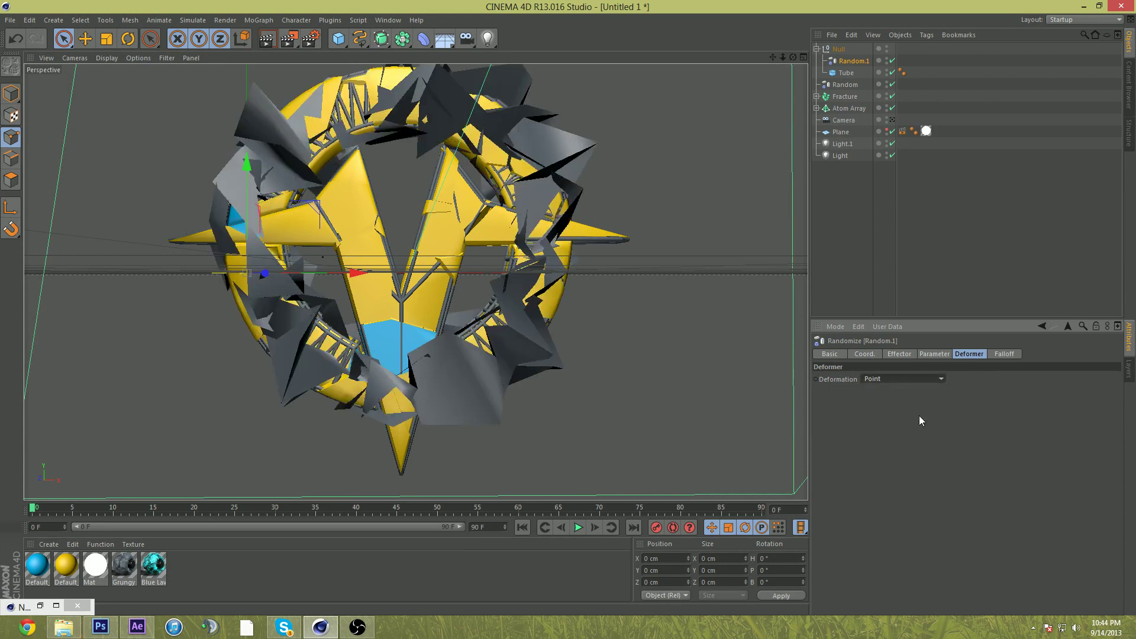
- Slightly lower the grouped Random effector's strength and push the null group back along its Z axis into the logo
left_click(899, 354)
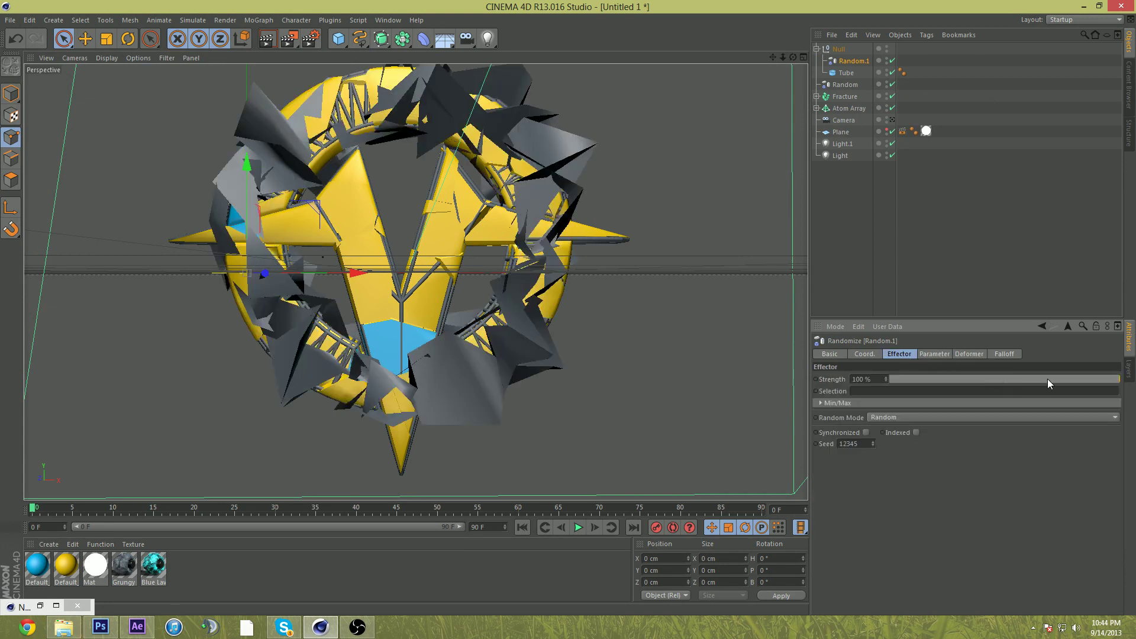
left_click_drag(1111, 378, 1070, 391)
left_click(838, 49)
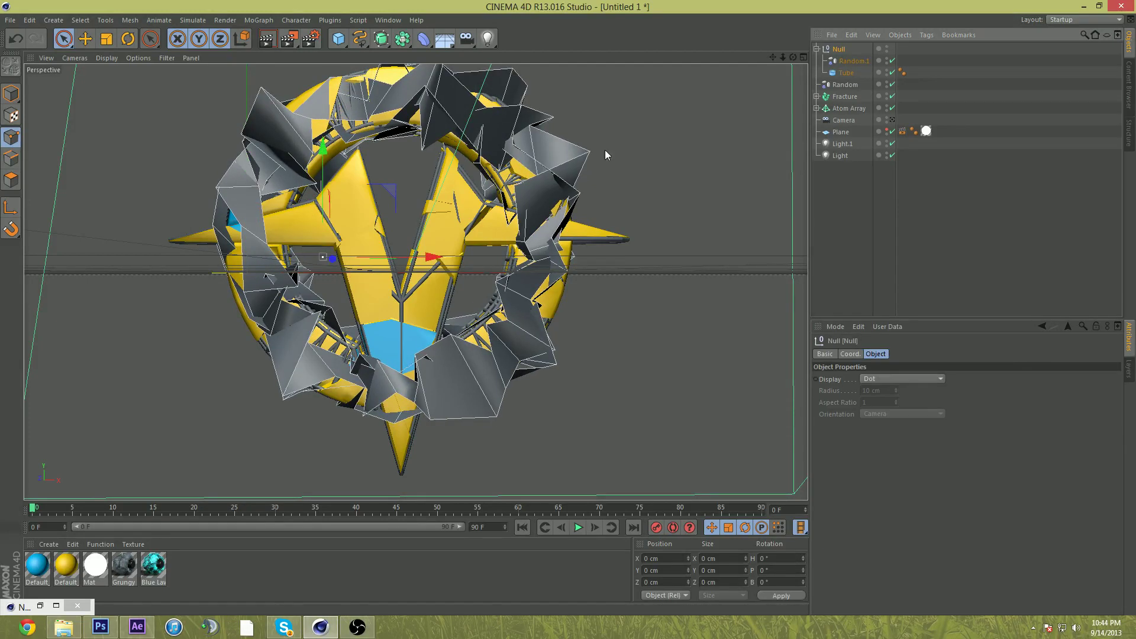
left_click_drag(335, 262, 339, 264)
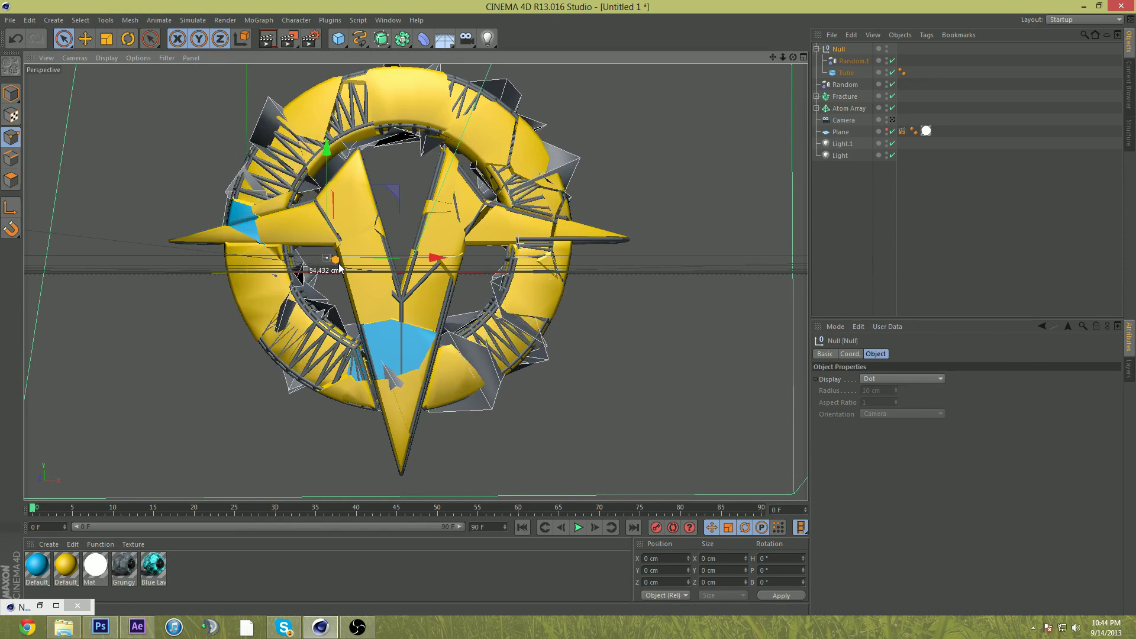
- Apply the Blue Lava 2 material to the Tube
left_click(154, 565)
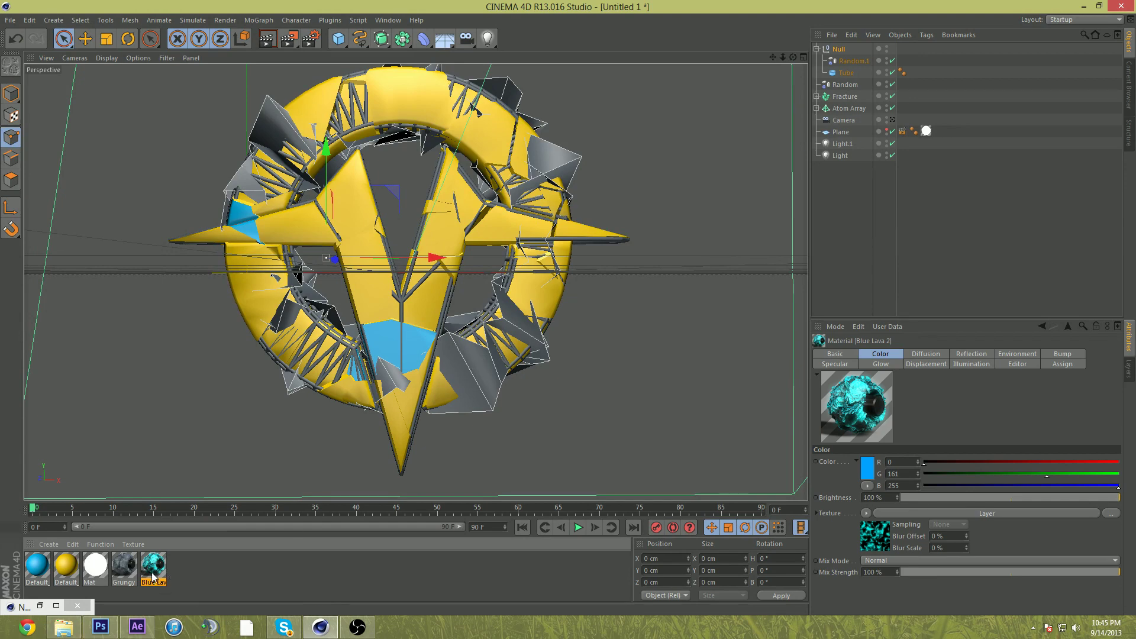
left_click_drag(154, 578, 847, 73)
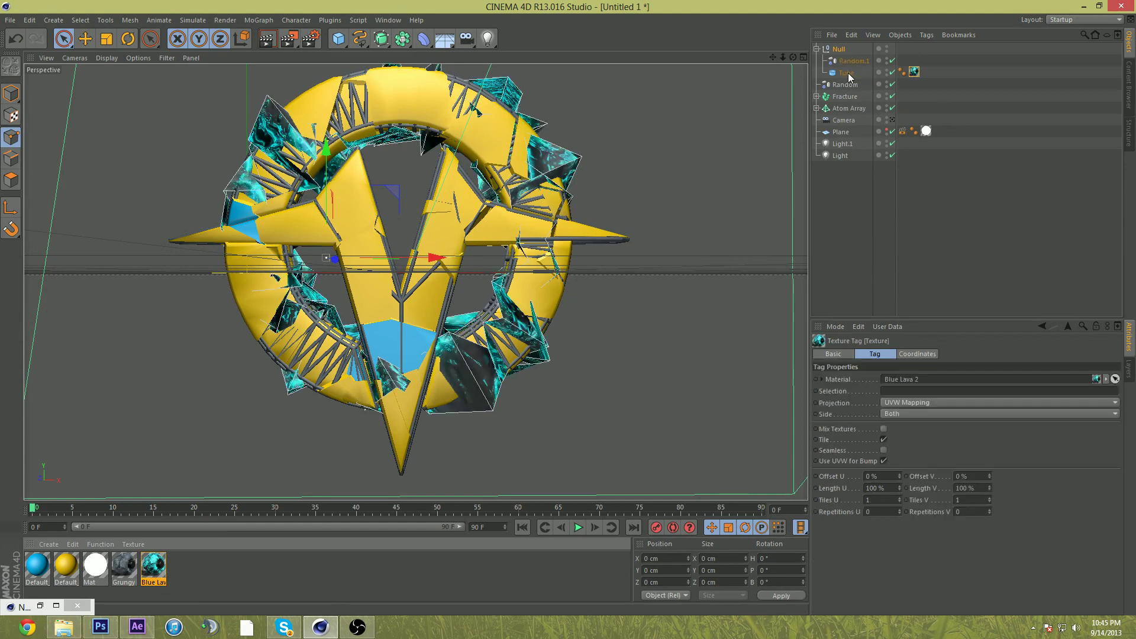
- Try Cubic and Spatial projection on the Tube's Blue Lava 2 texture and settle on Frontal
left_click(847, 73)
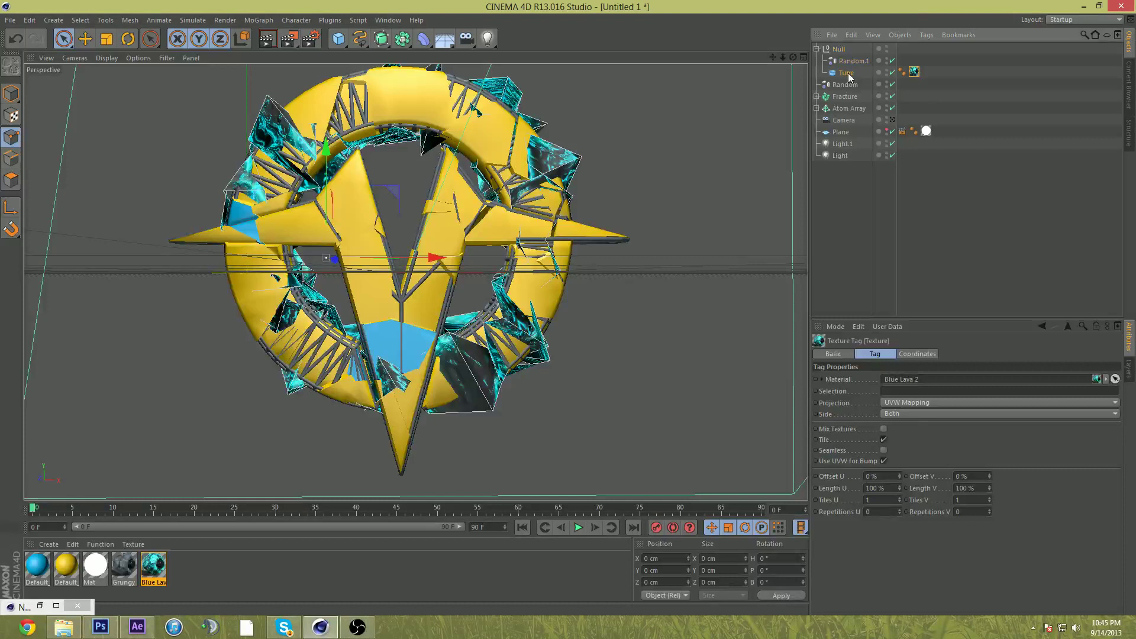
left_click(914, 72)
left_click(911, 402)
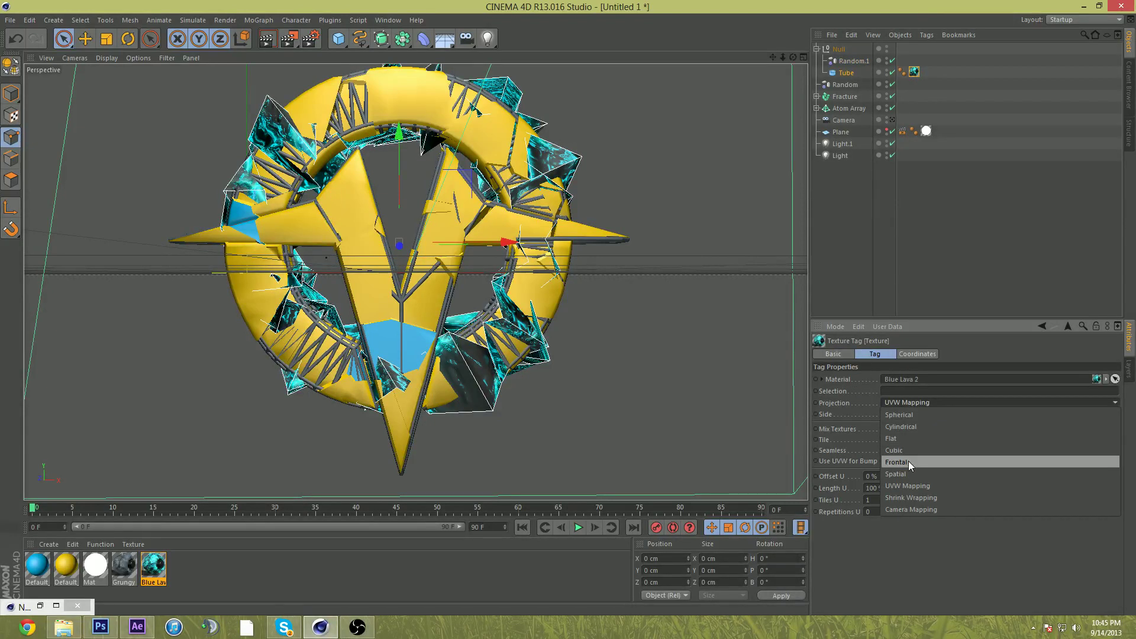
left_click(907, 460)
left_click(905, 402)
left_click(905, 442)
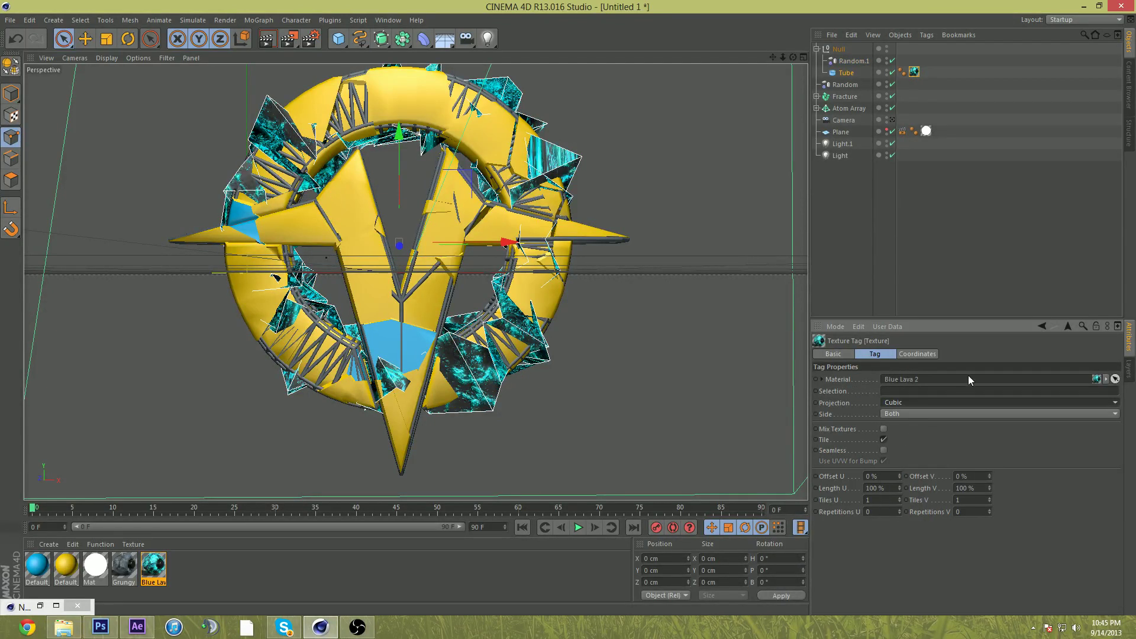
left_click(946, 403)
left_click(974, 391)
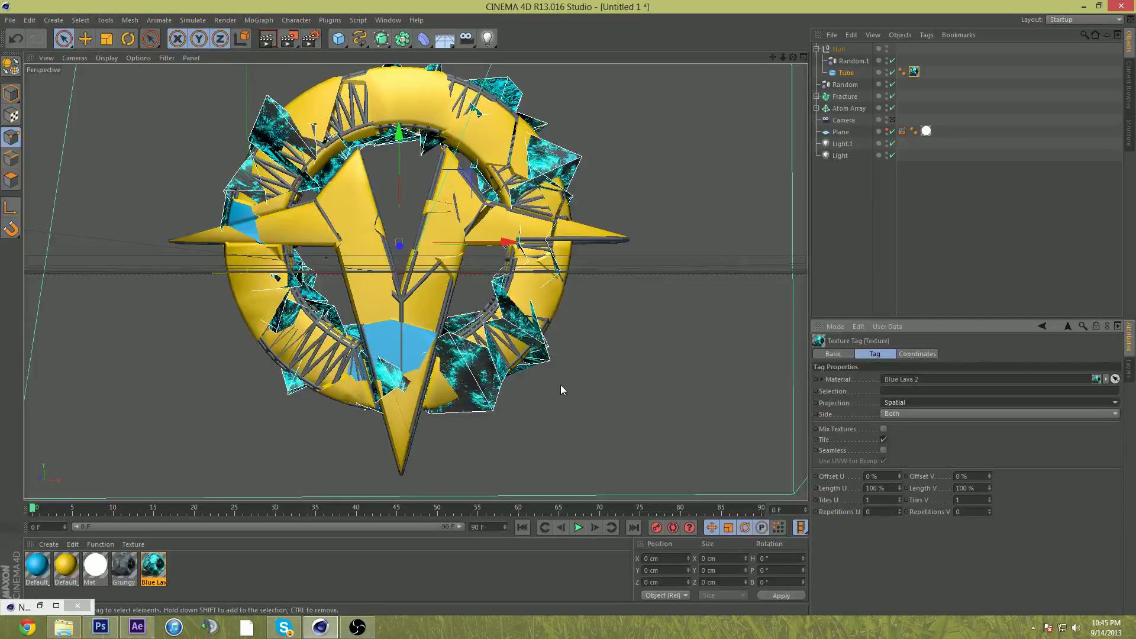
left_click(942, 408)
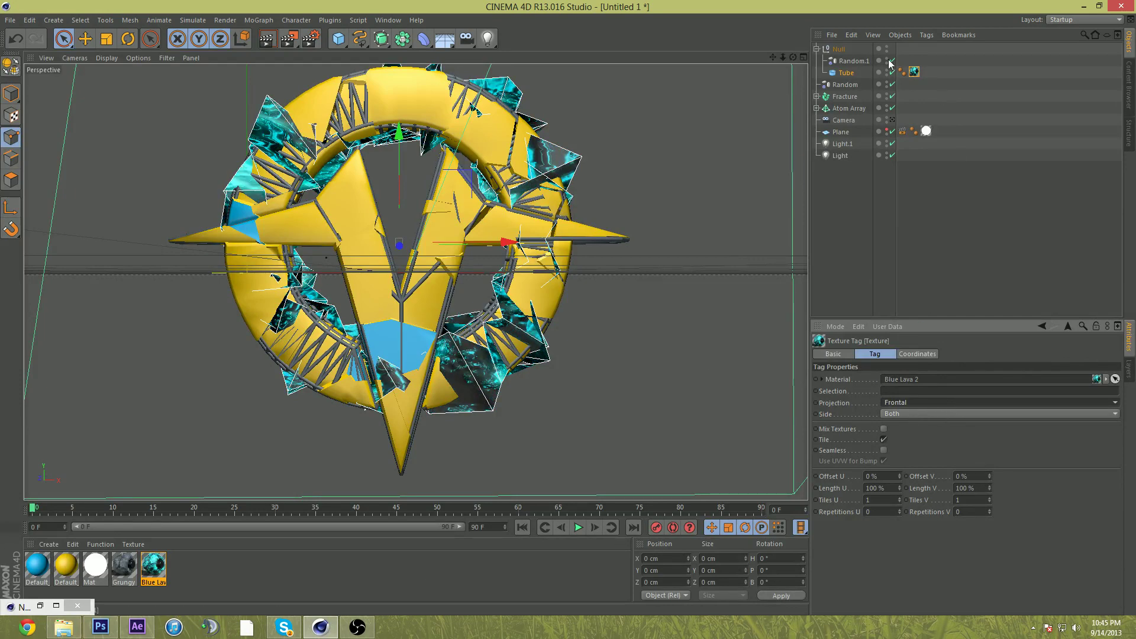
- Apply the Blue Lava 2 material to the Atom Array and collapse the null group in the object hierarchy
left_click(155, 577)
left_click_drag(155, 577, 847, 109)
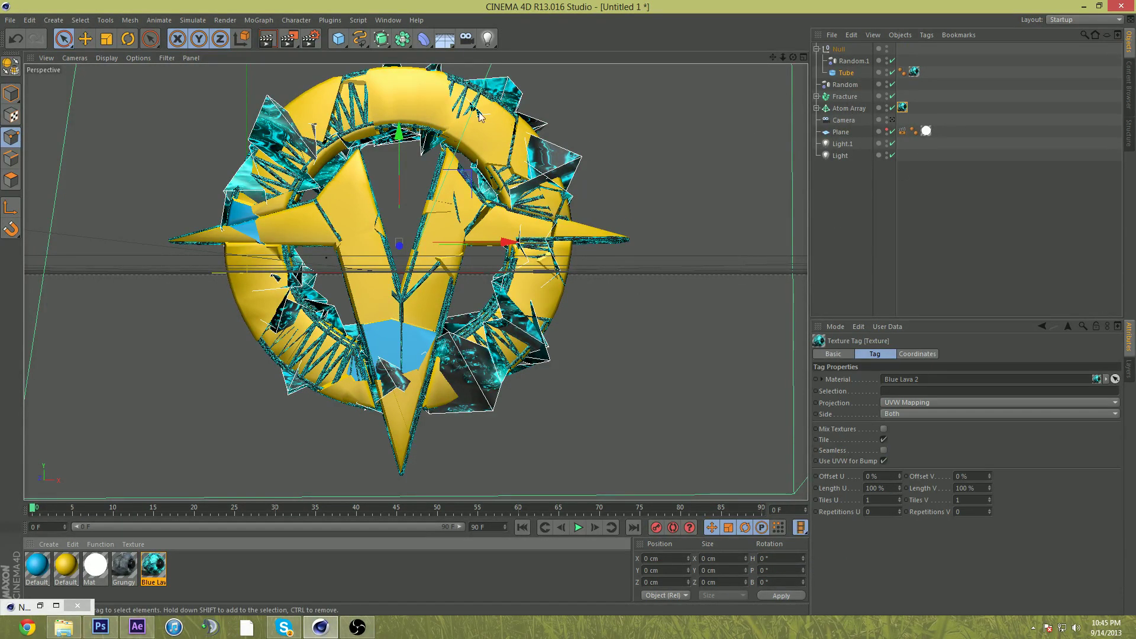
left_click(848, 73)
left_click(816, 49)
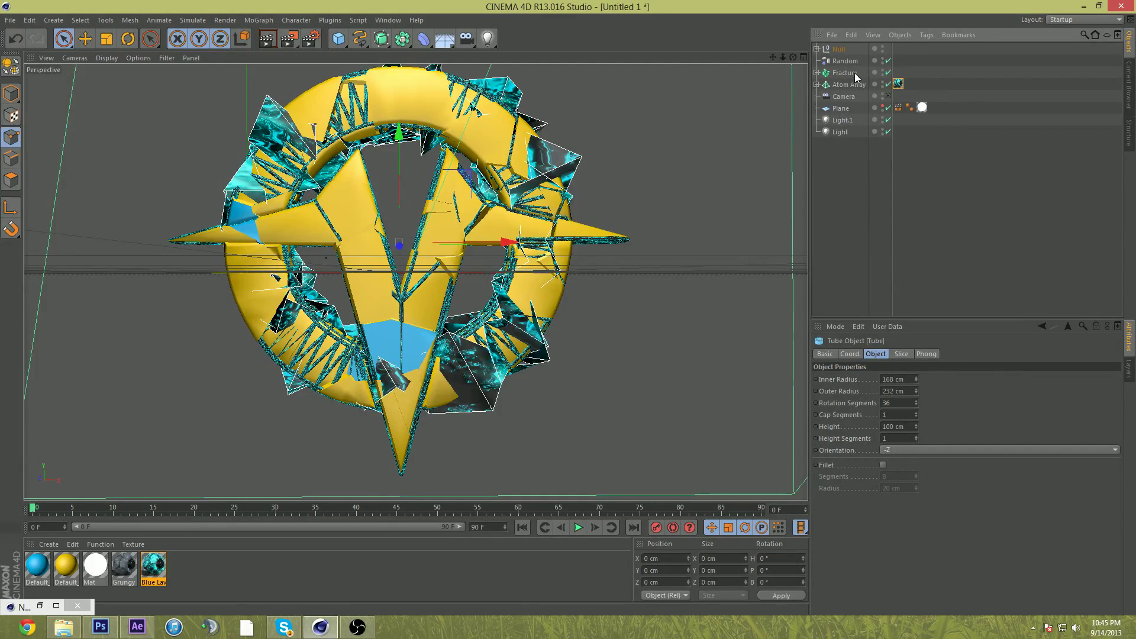
- Apply the Grungy Metal material to all Fracture pieces, from Piece 0 to Piece 43, and clear the selection
left_click(816, 73)
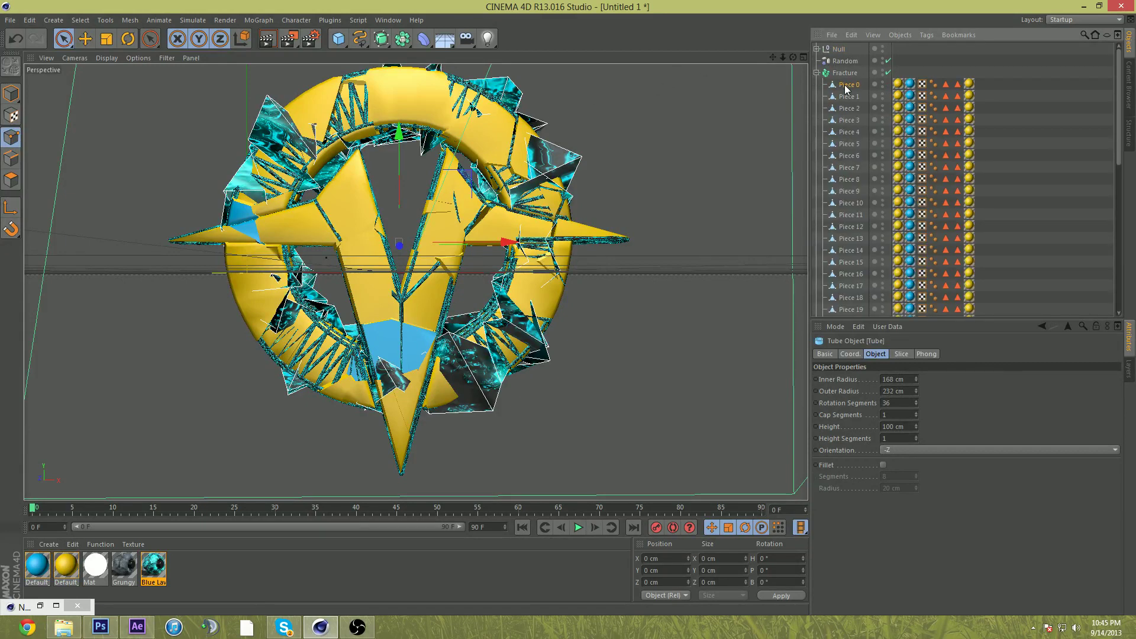
left_click(847, 84)
scroll(876, 158, "down", 5)
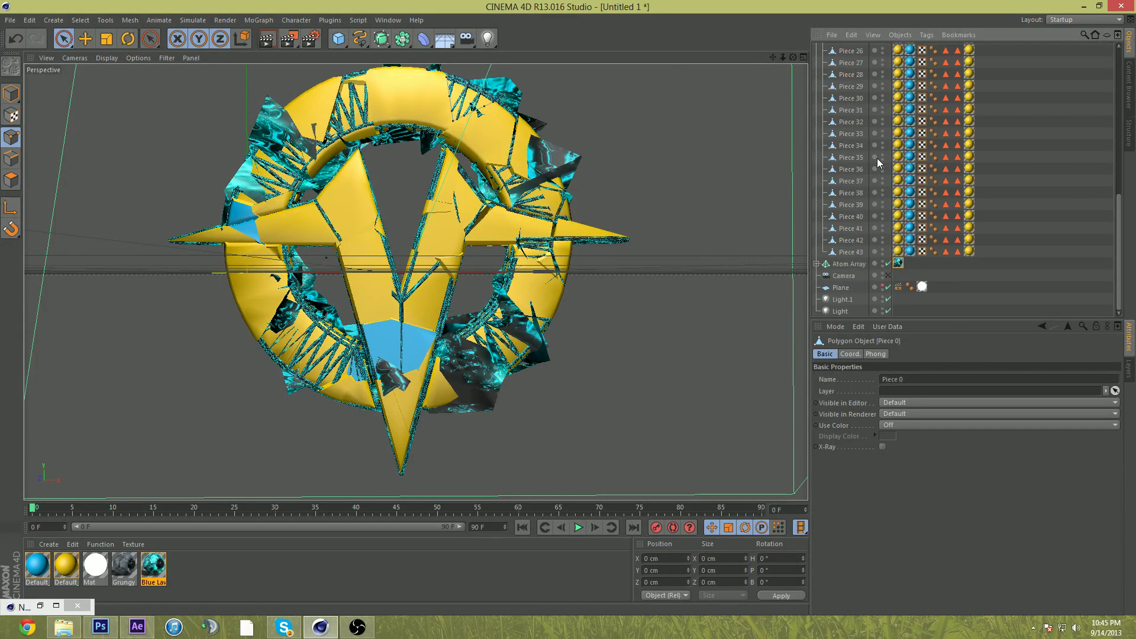
left_click(853, 251, "shift")
scroll(850, 226, "up", 5)
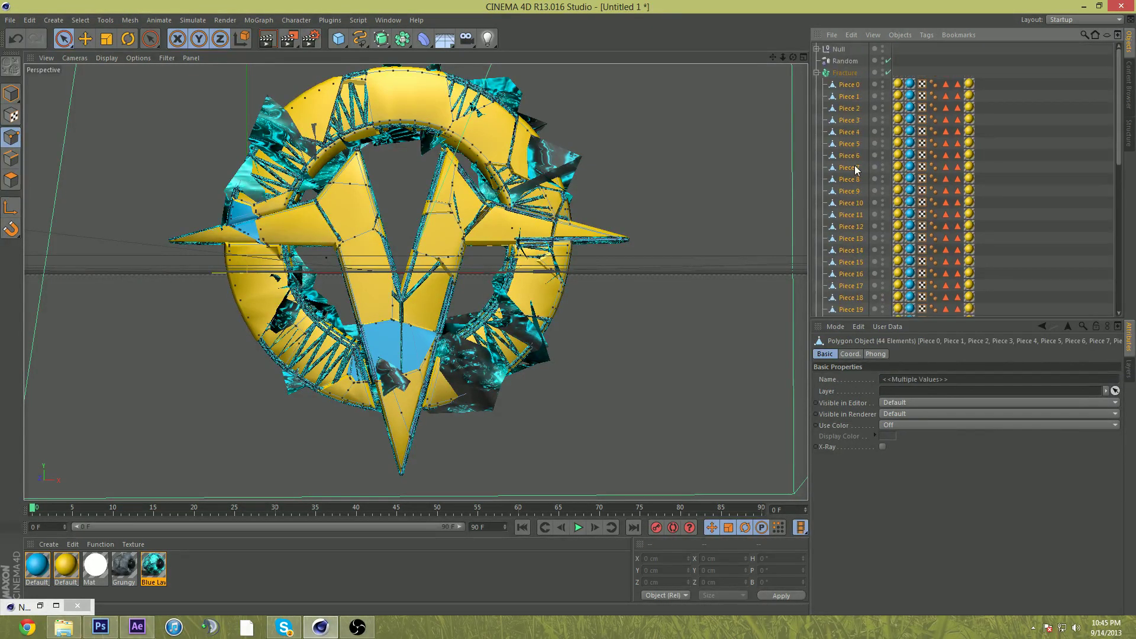
scroll(858, 112, "down", 5)
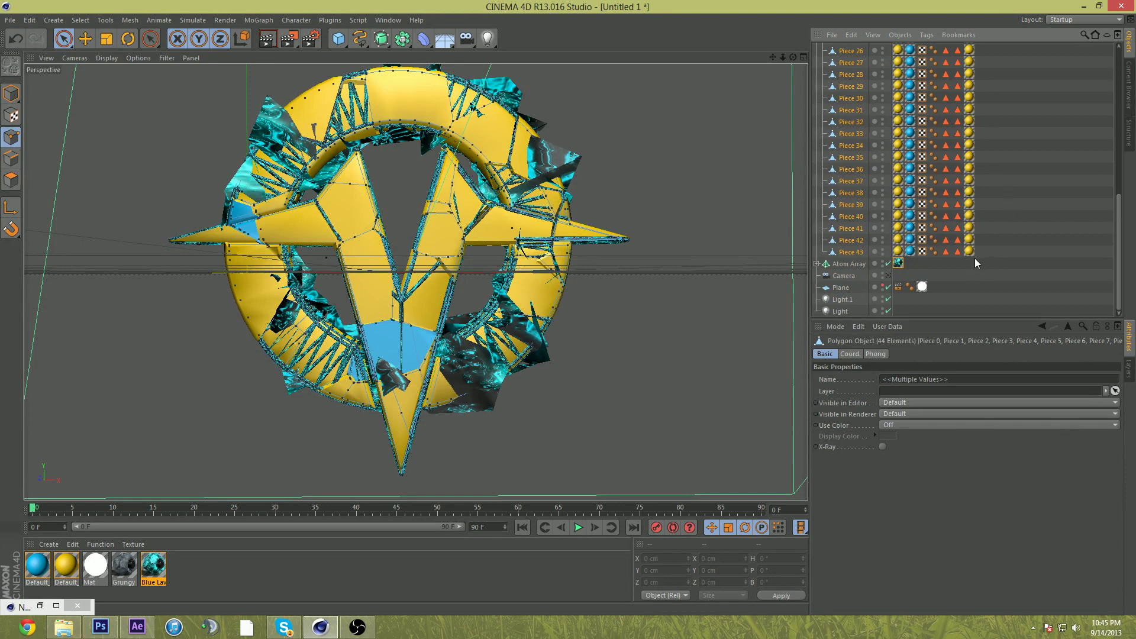
left_click(123, 567)
right_click(125, 565)
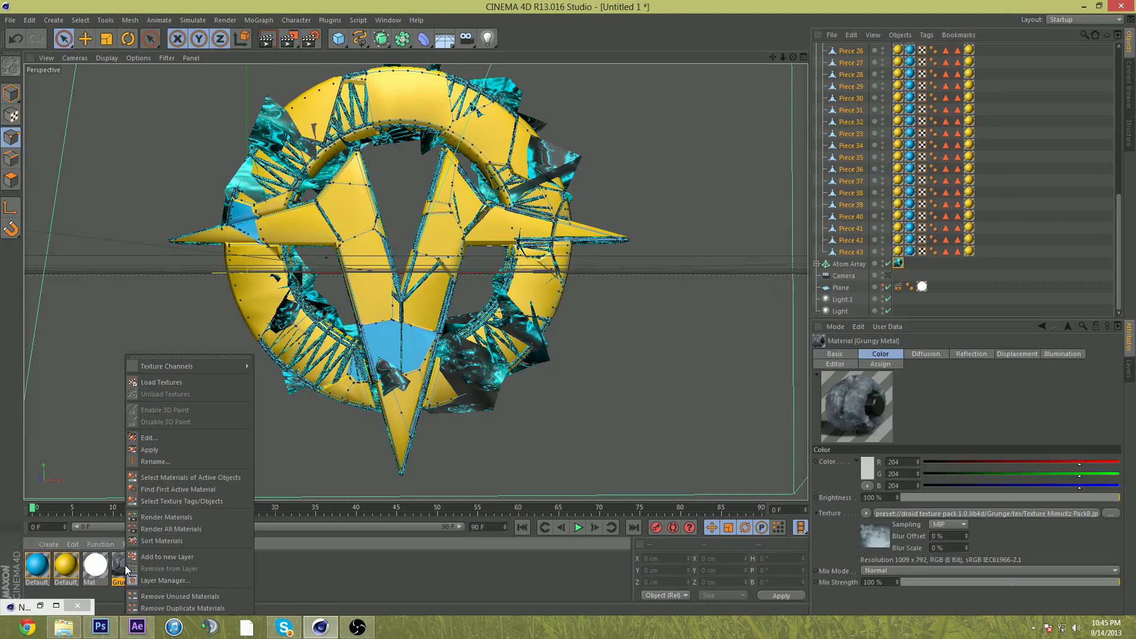
left_click(170, 448)
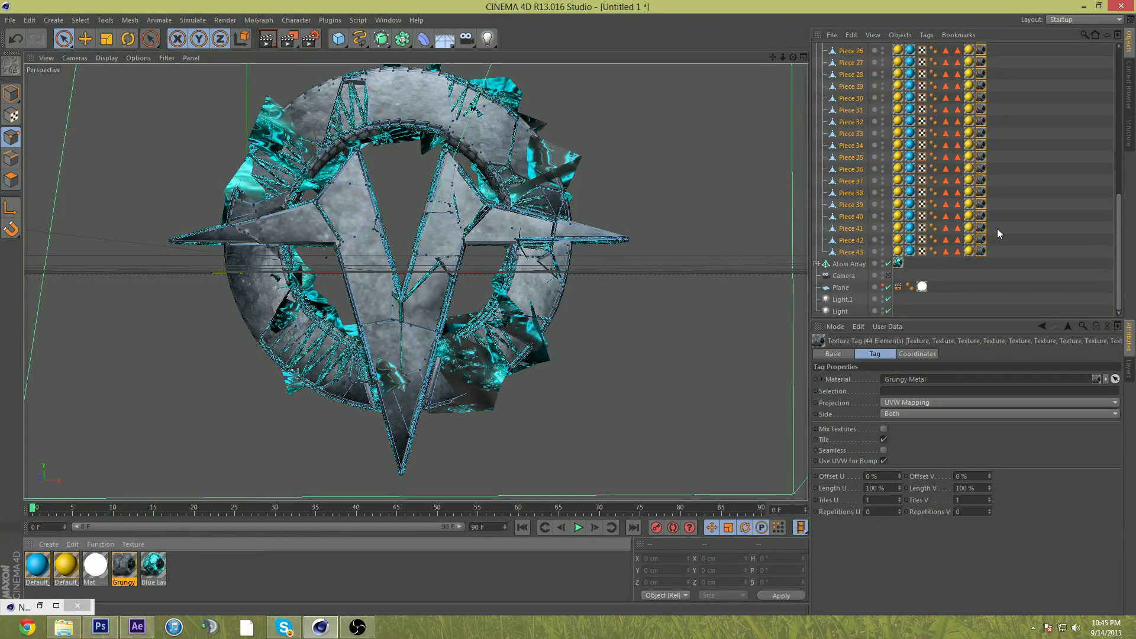
left_click(1103, 215)
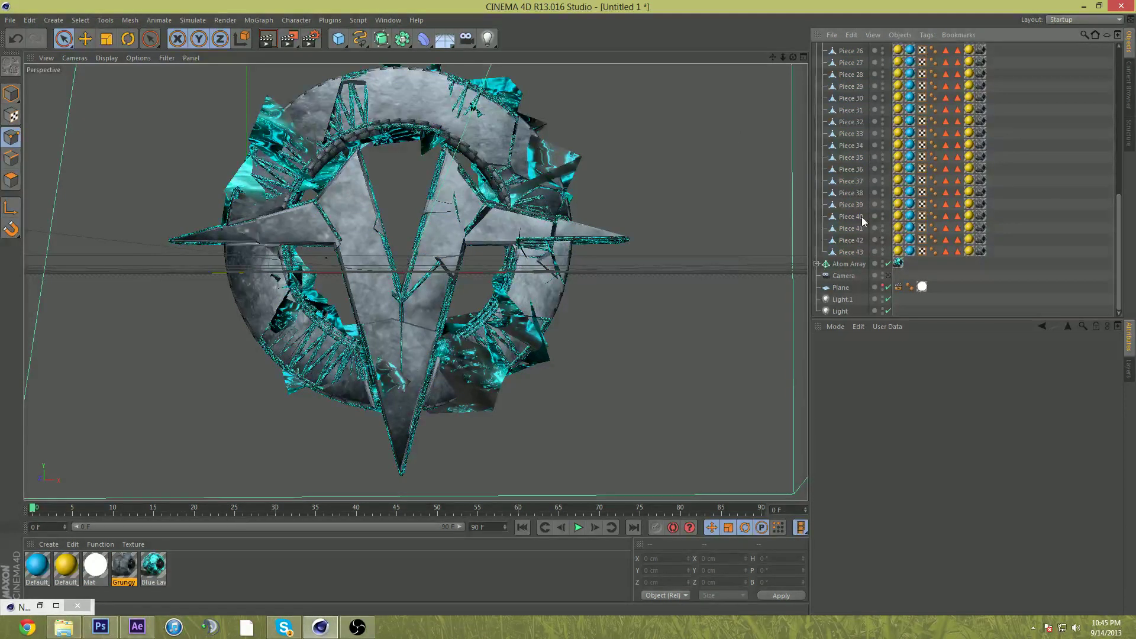
- Look through the scene camera, render the frame to the Picture Viewer and compare it with the previous render in the history
left_click(888, 275)
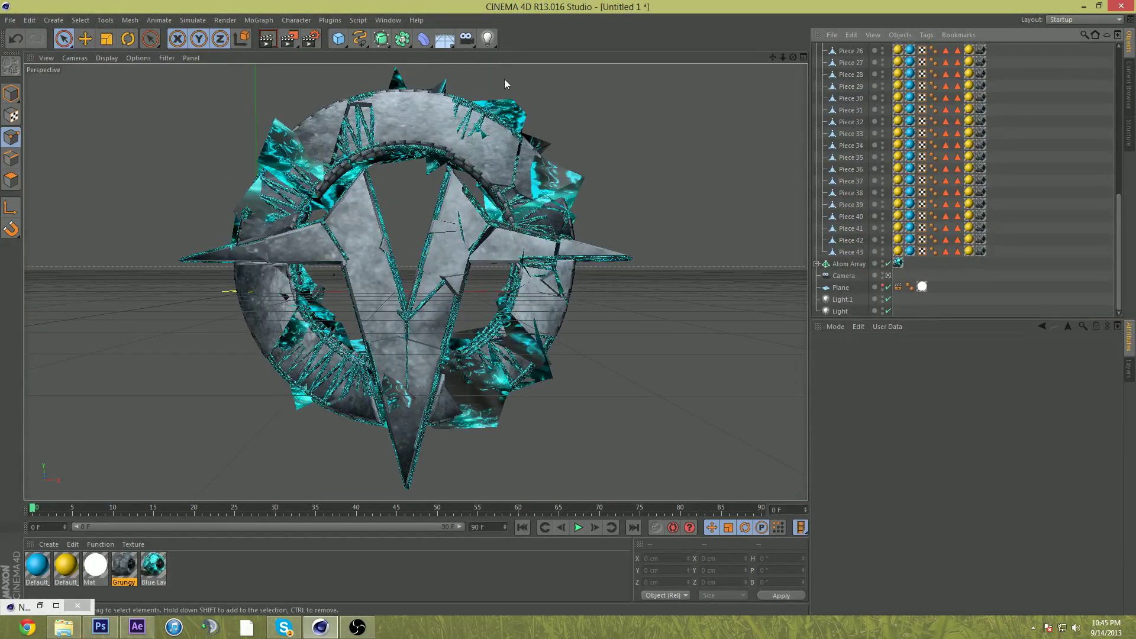
left_click(289, 39)
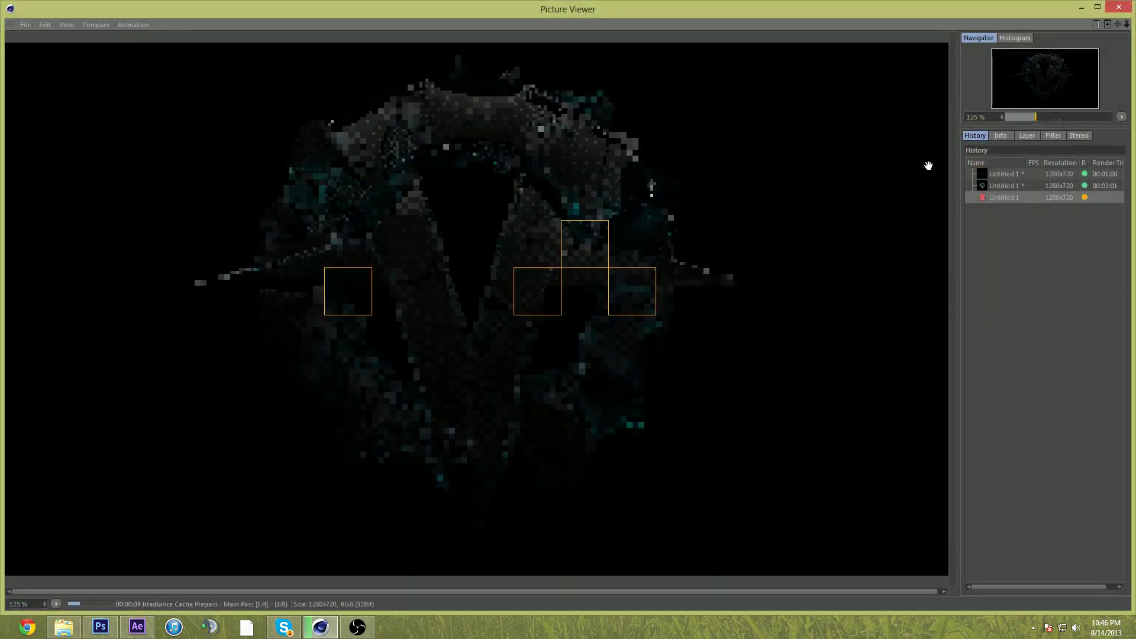
left_click(1004, 186)
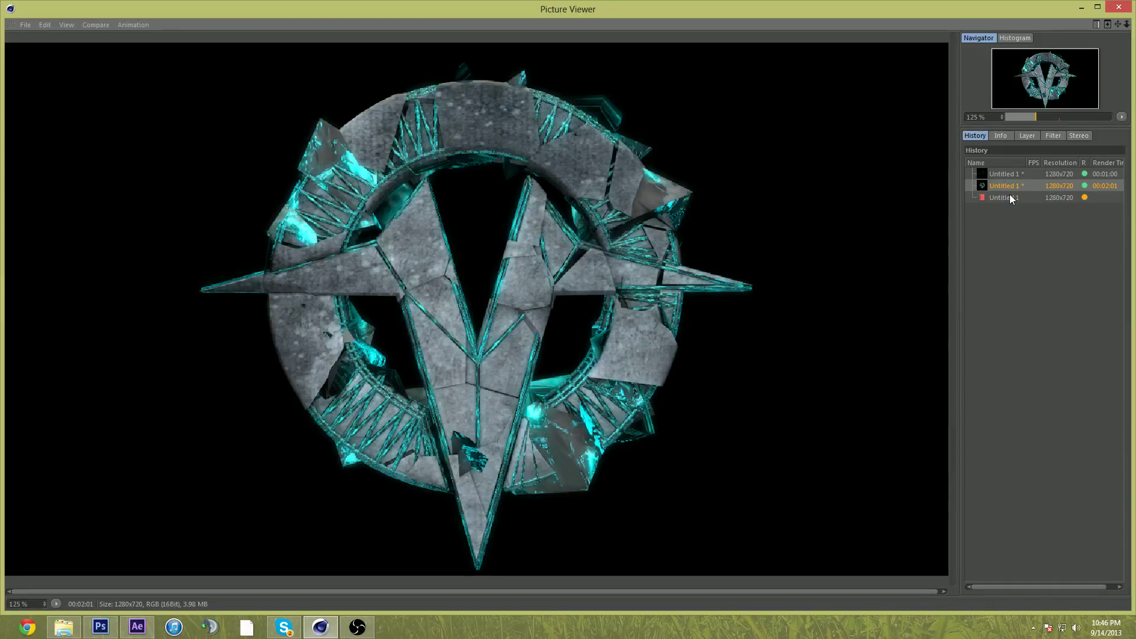
left_click(1008, 197)
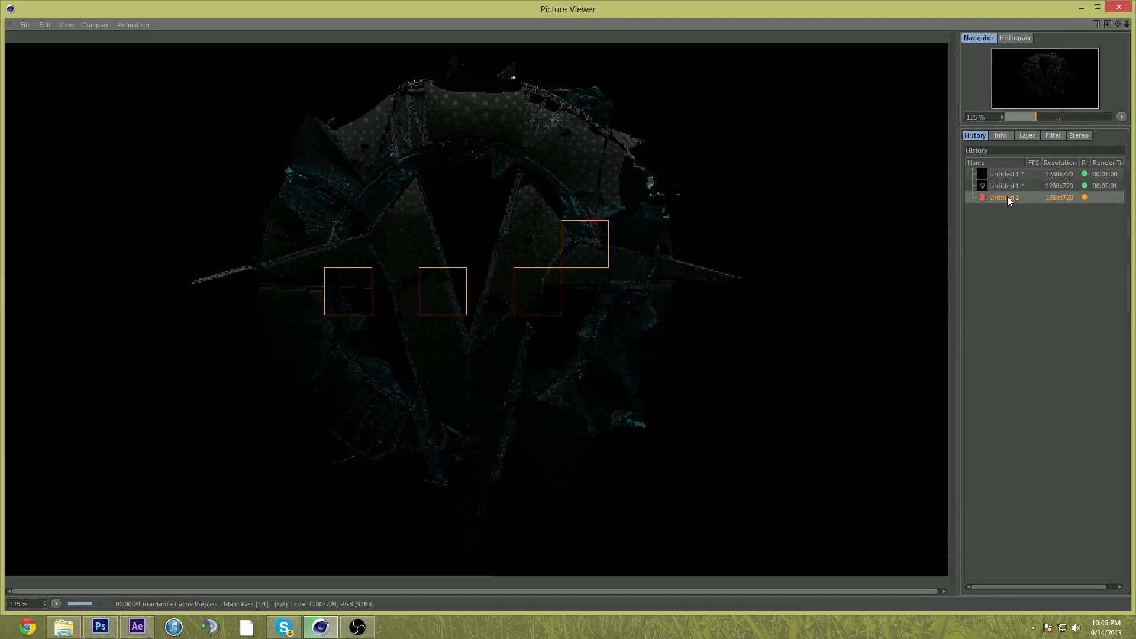
- Review the Ambient Occlusion, Depth of Field, Global Illumination and Lens Effects render settings, then close the settings
left_click(1081, 8)
left_click(310, 40)
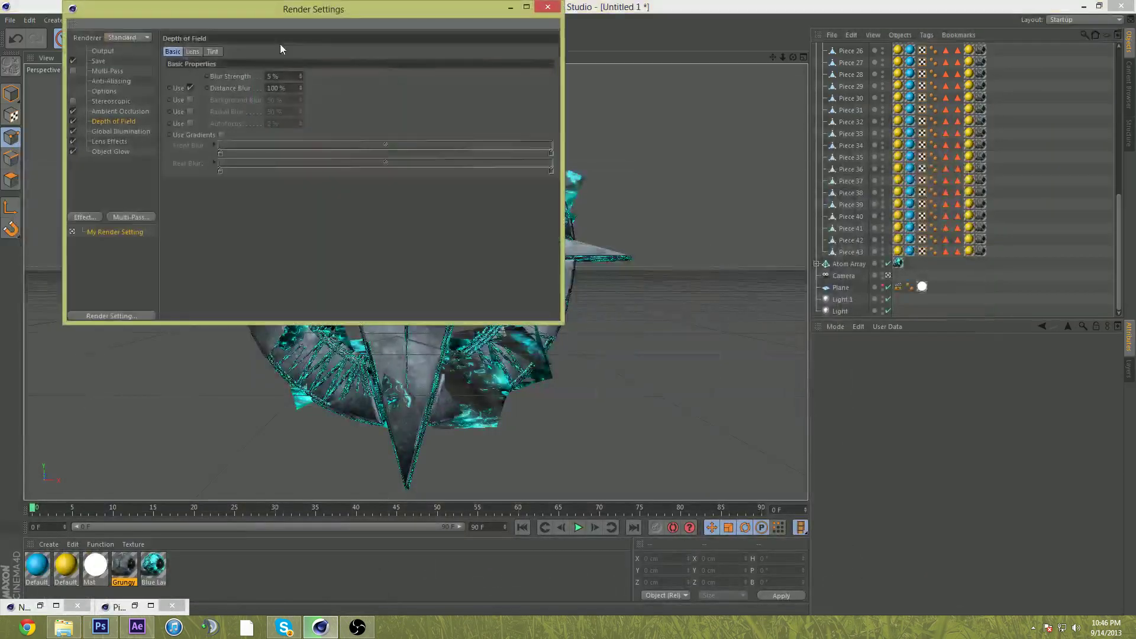
left_click(100, 111)
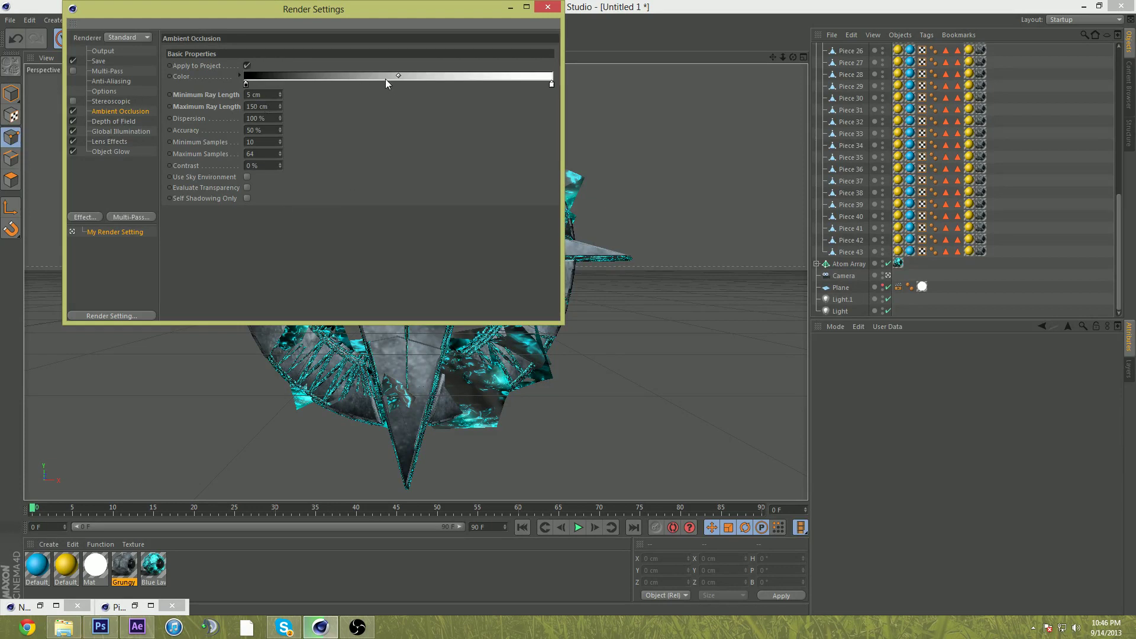
left_click(112, 121)
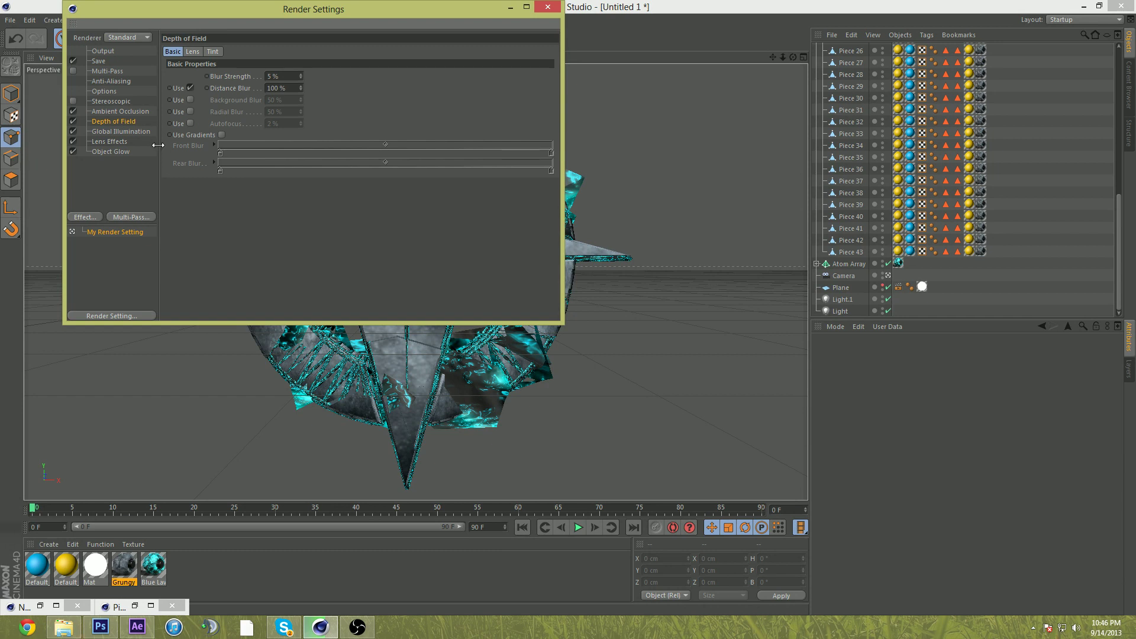
left_click(115, 131)
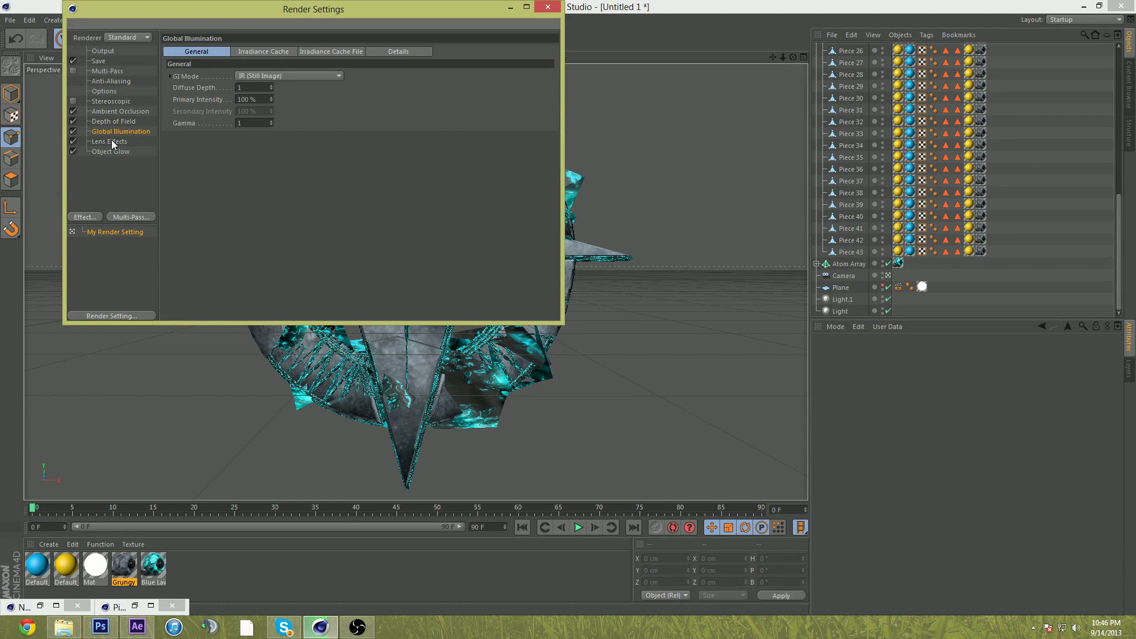
left_click(115, 142)
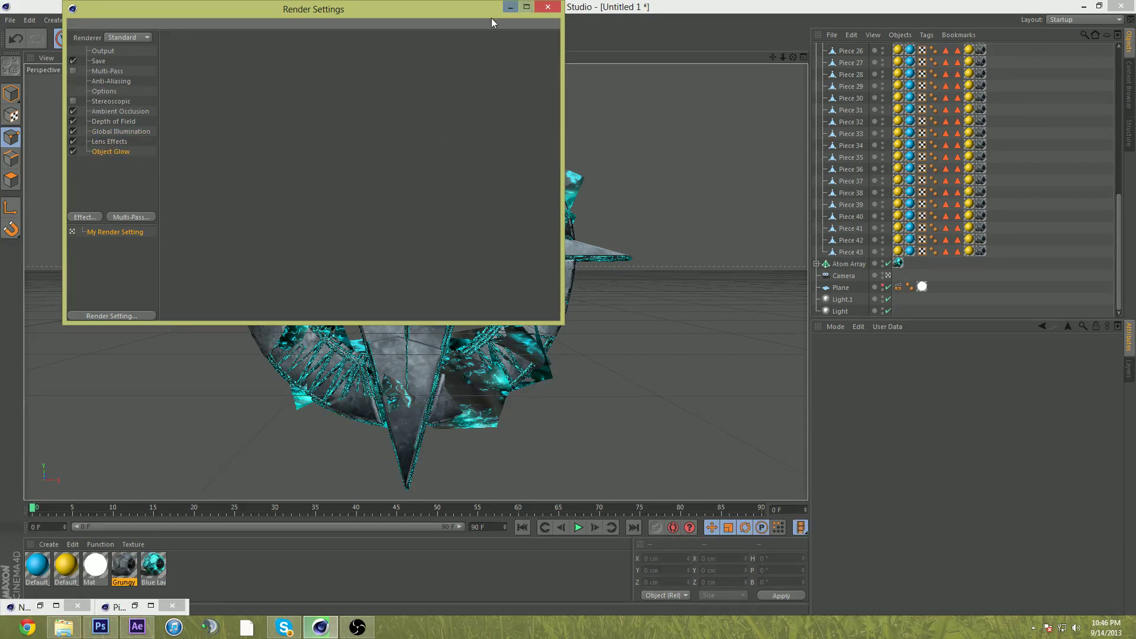
left_click(548, 8)
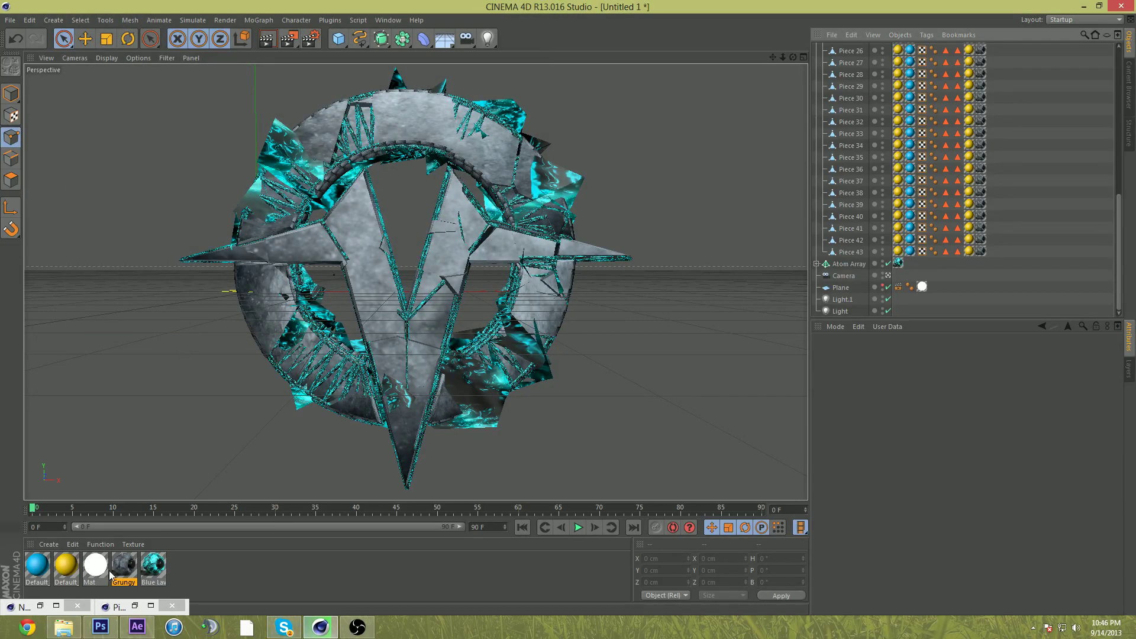
- Switch to After Effects and examine the Glow effect under Stylize in the effects search
mouse_move(103, 627)
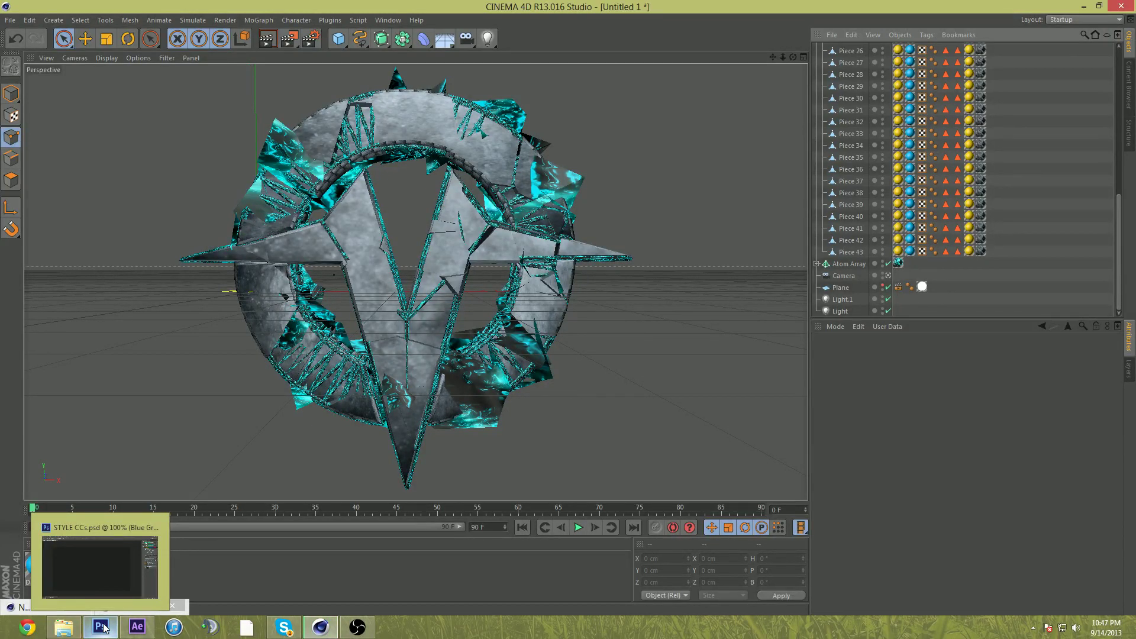
left_click(136, 627)
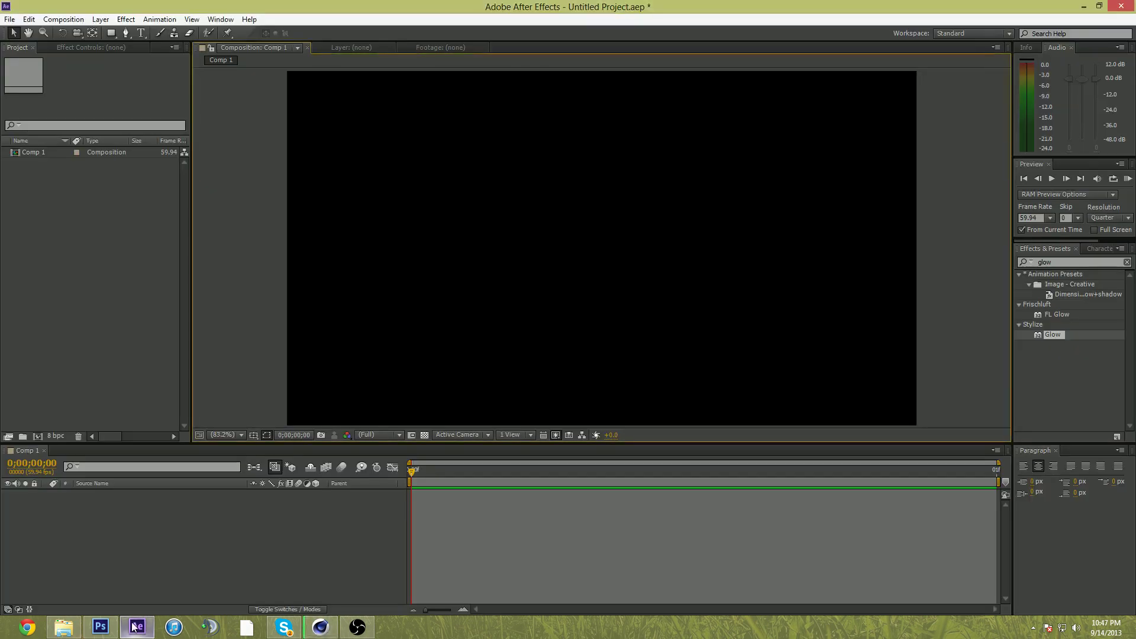
left_click(1083, 262)
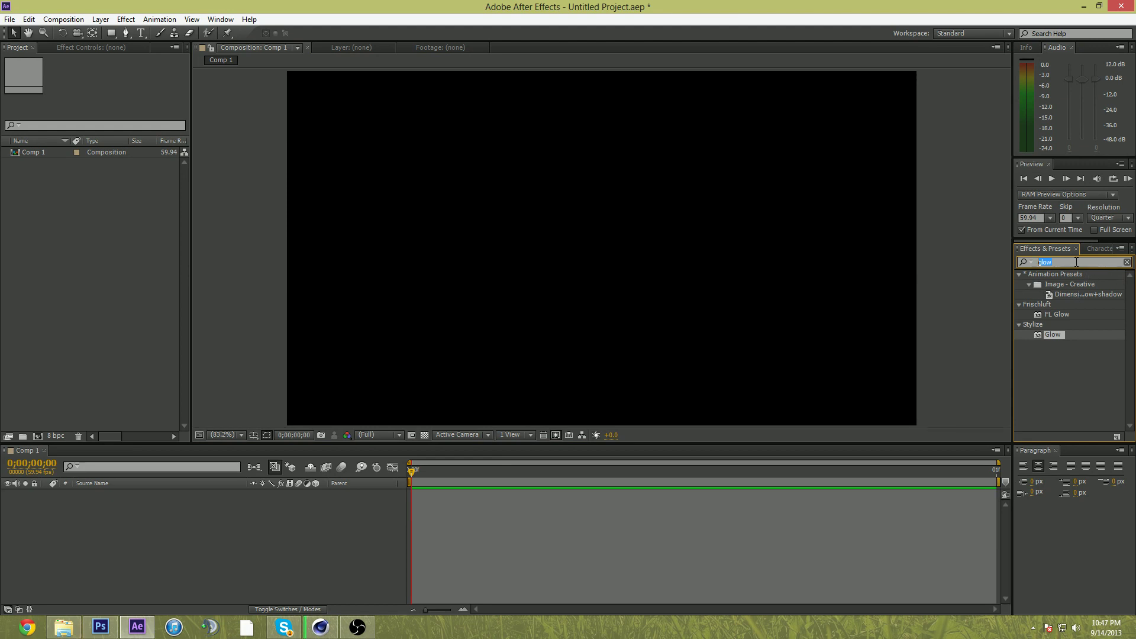
left_click(1058, 333)
- Switch to Photoshop and preview the CC Orange and Orange groups, leaving both hidden
left_click(101, 627)
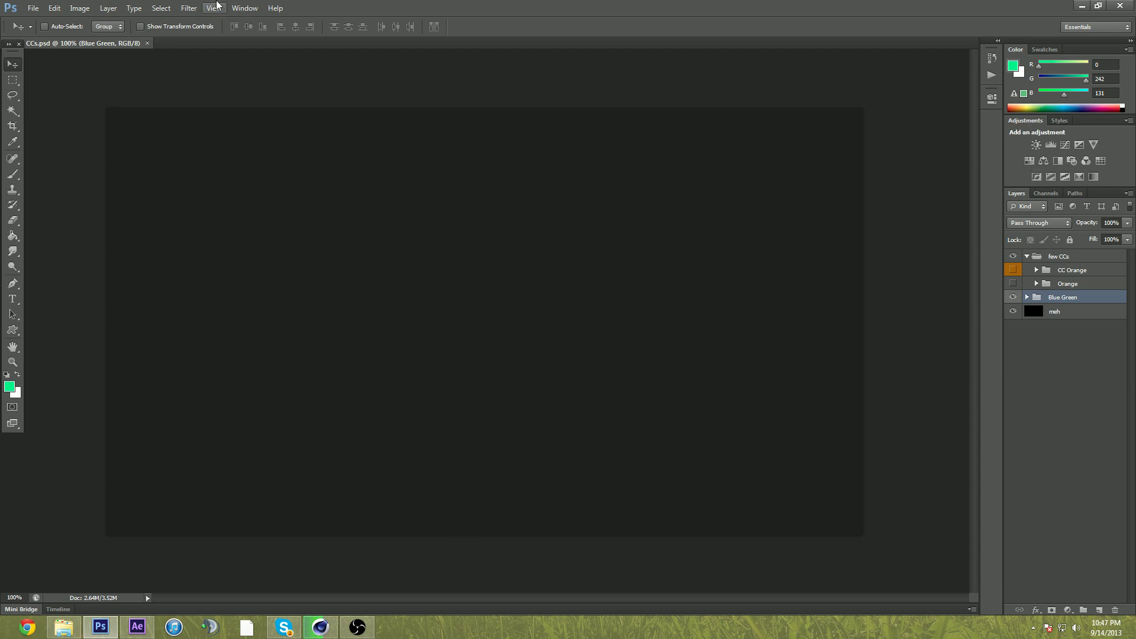
left_click(200, 9)
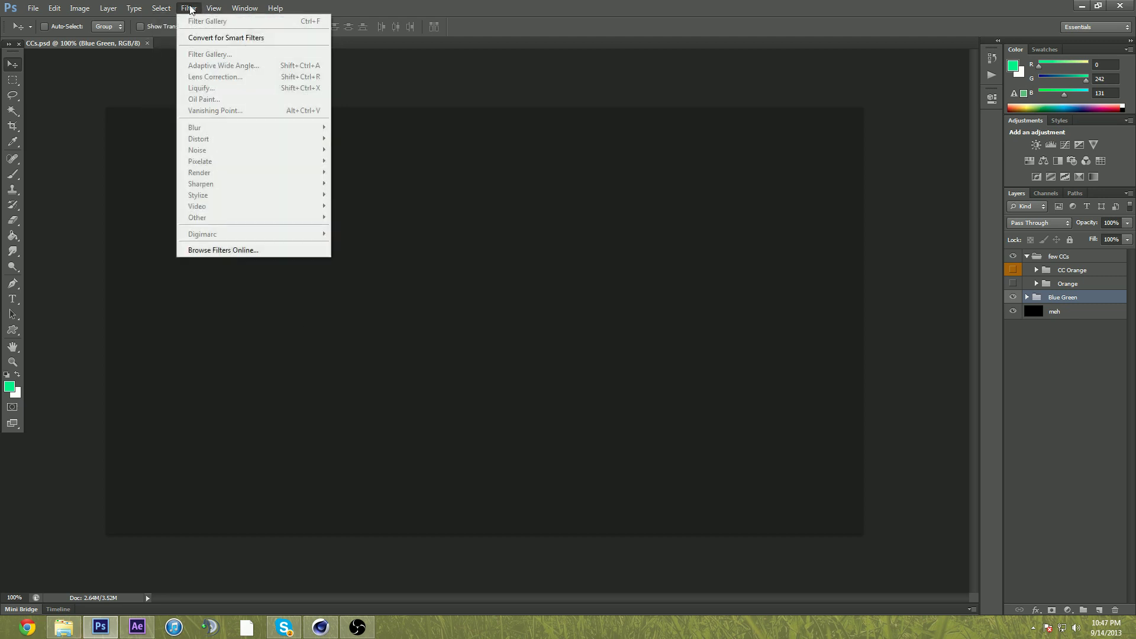
left_click(552, 8)
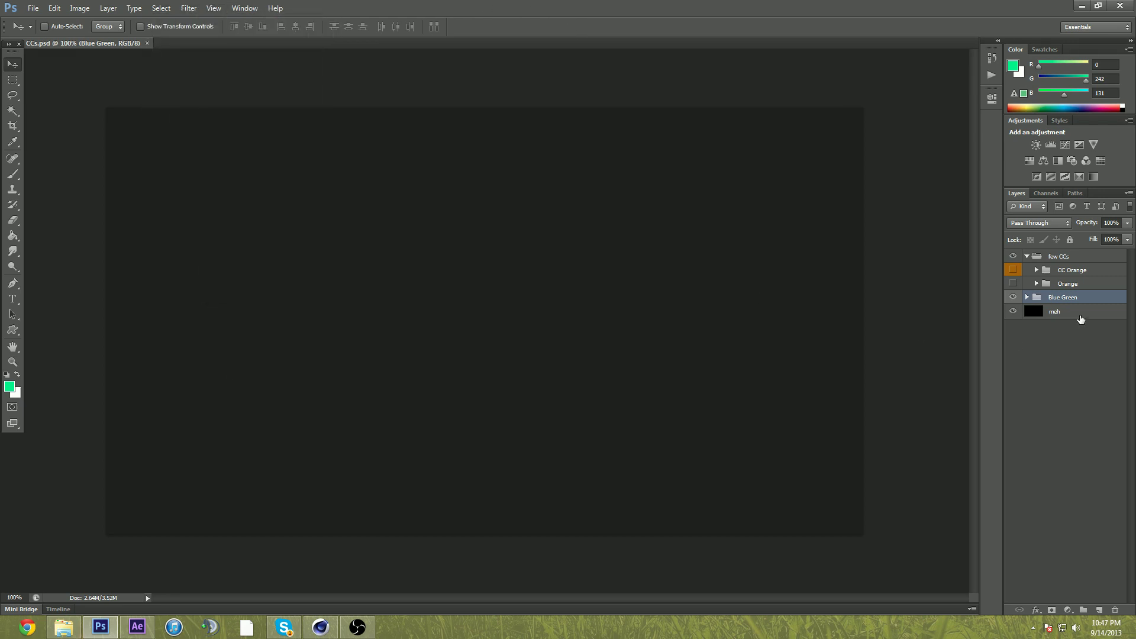
left_click(1013, 284)
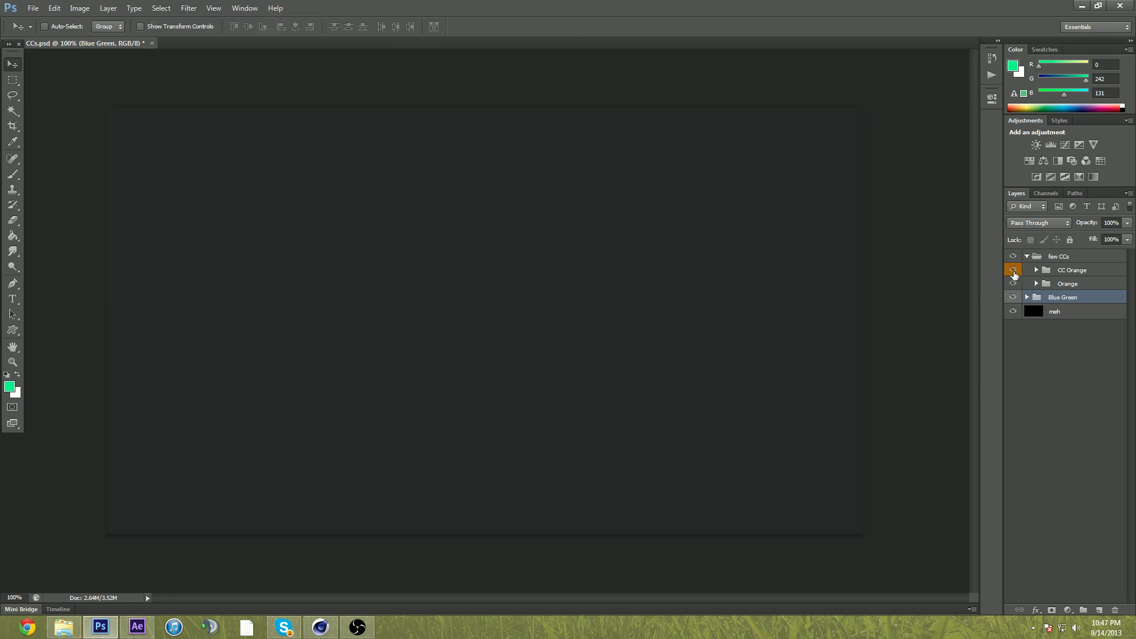
left_click(1012, 284)
left_click(1013, 284)
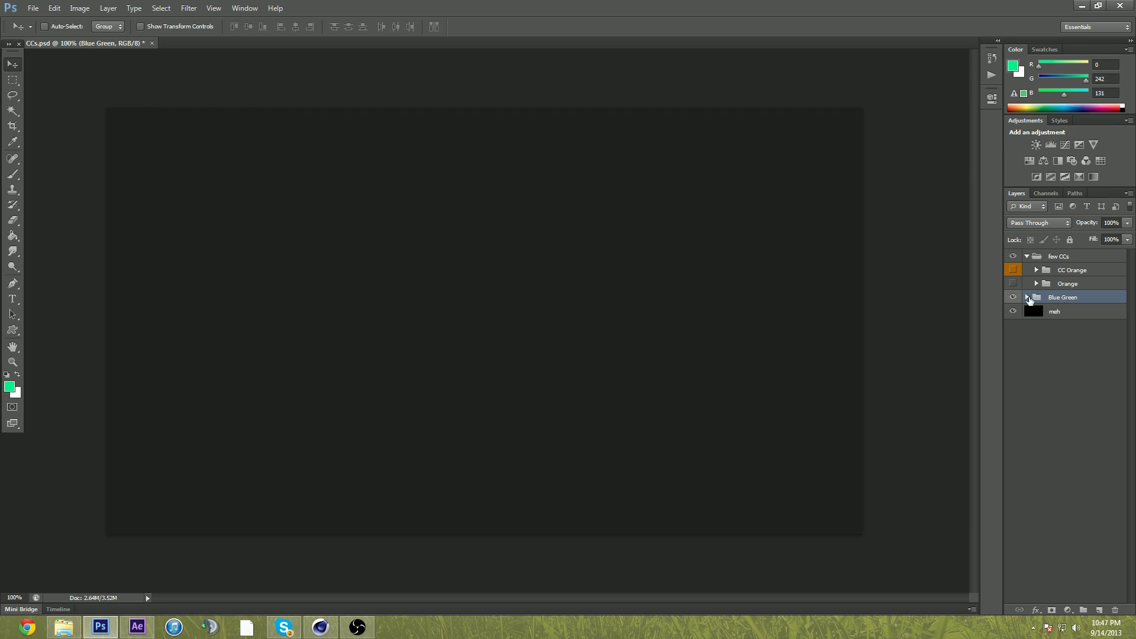
- Expand the Blue Green group and delete Layer 1 from its :O subgroup
left_click(1028, 298)
left_click(1046, 328)
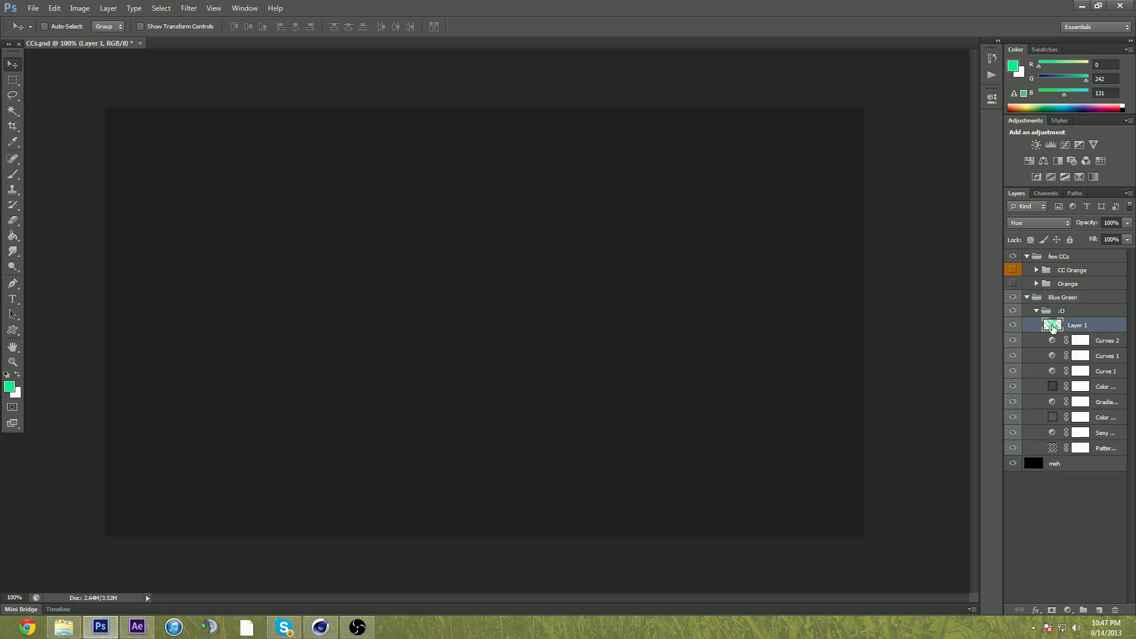
left_click(1051, 230)
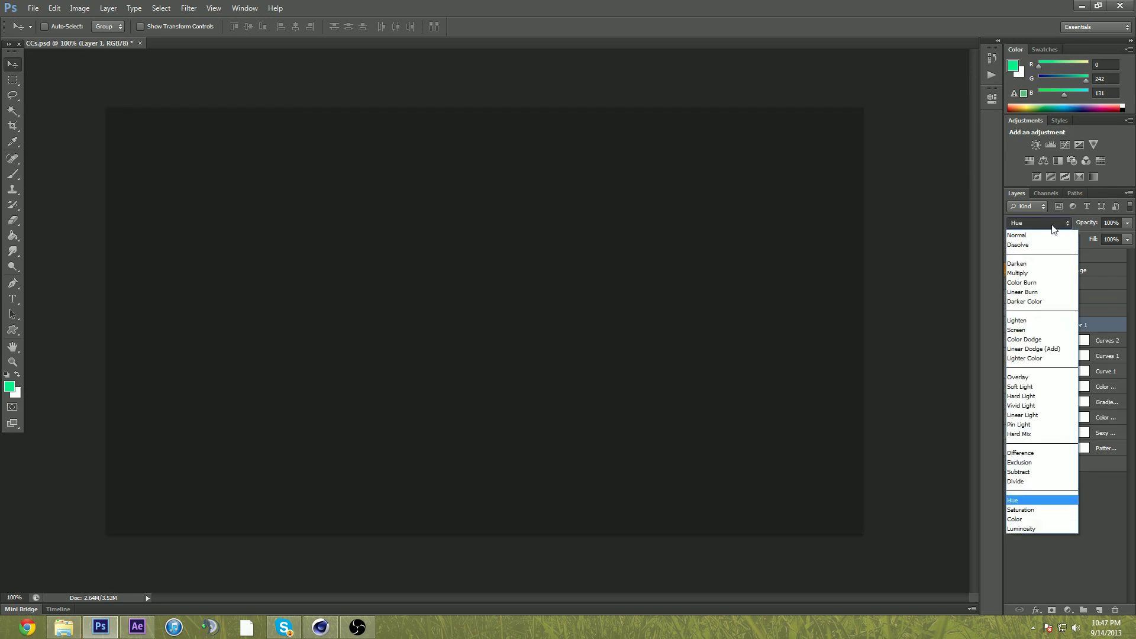
left_click(1085, 326)
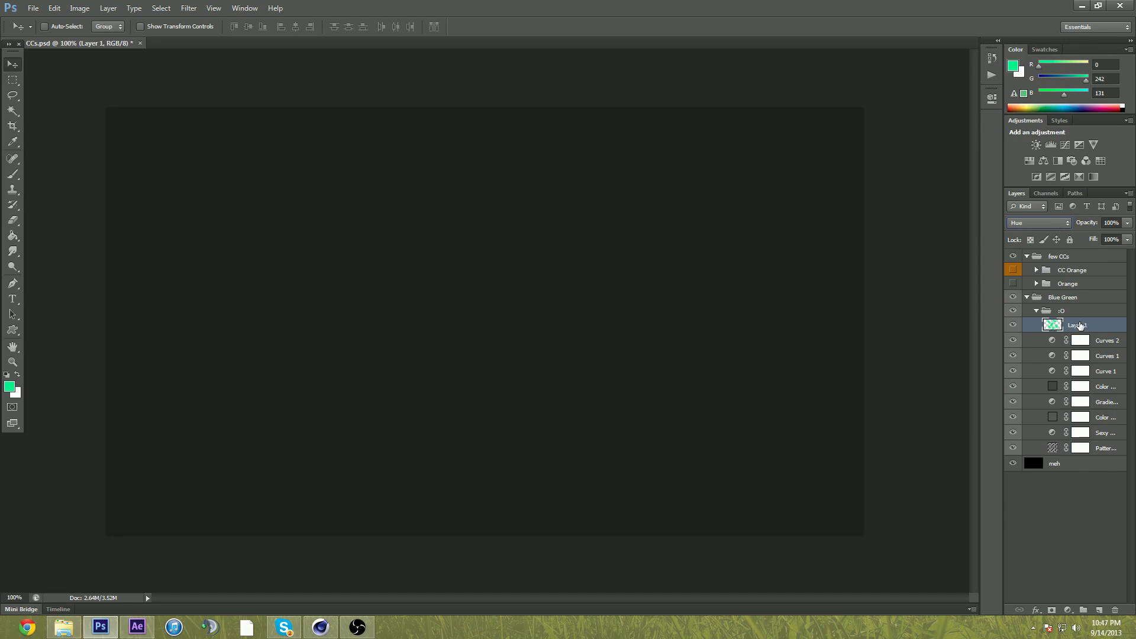
right_click(1082, 325)
left_click(966, 261)
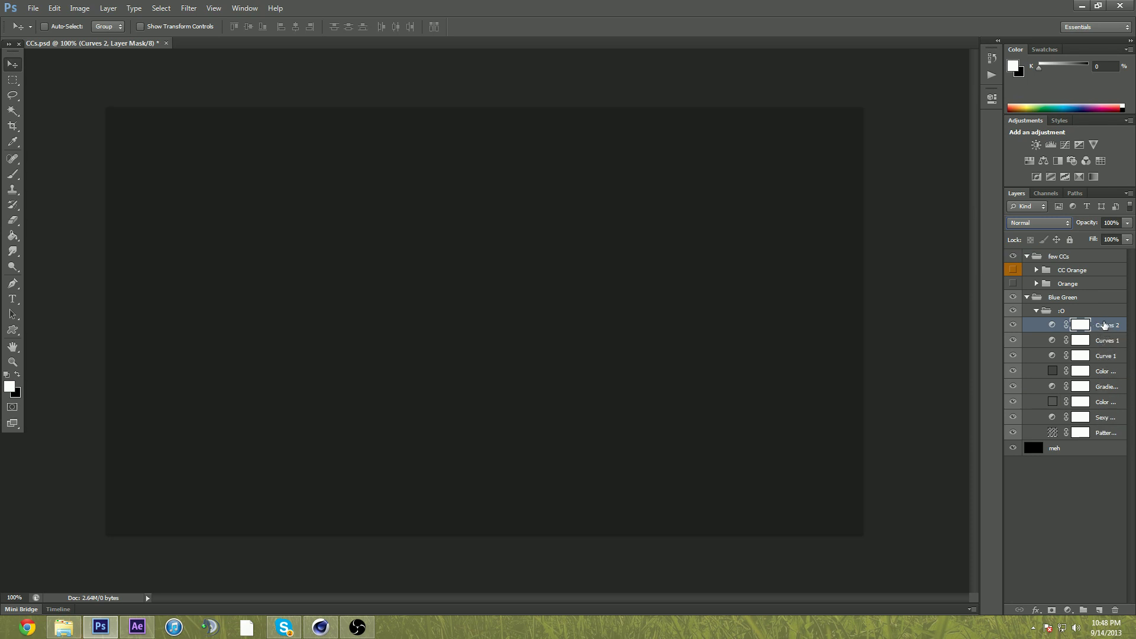
- Create a new empty layer above Curves 2 in the :O group and set its blend mode to Hue
key("ctrl+2")
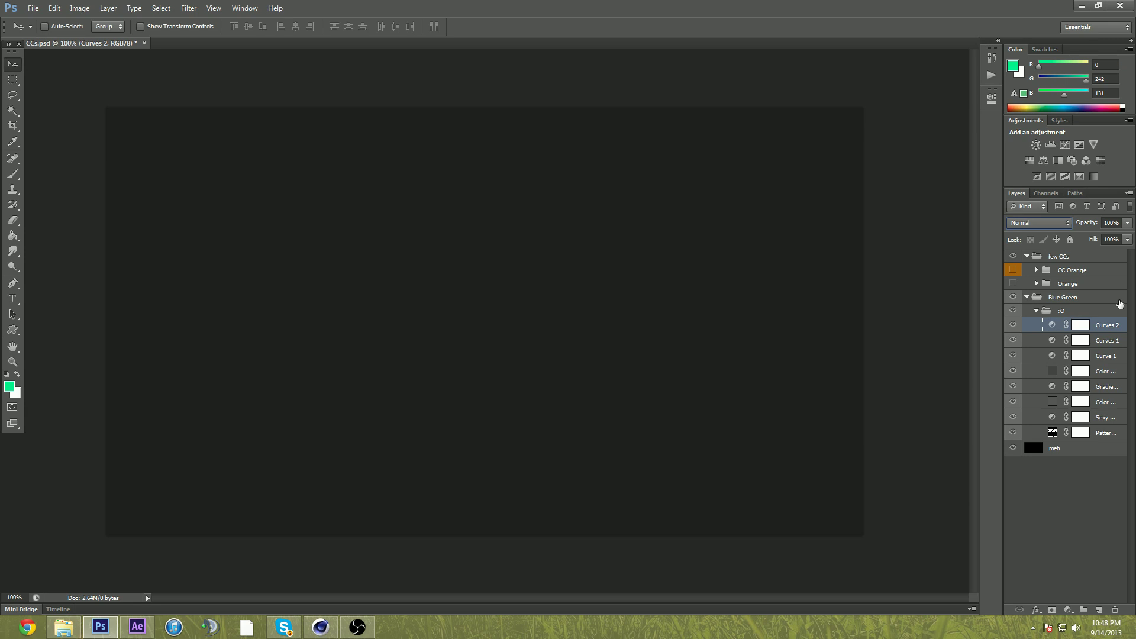
key("ctrl+shift+n")
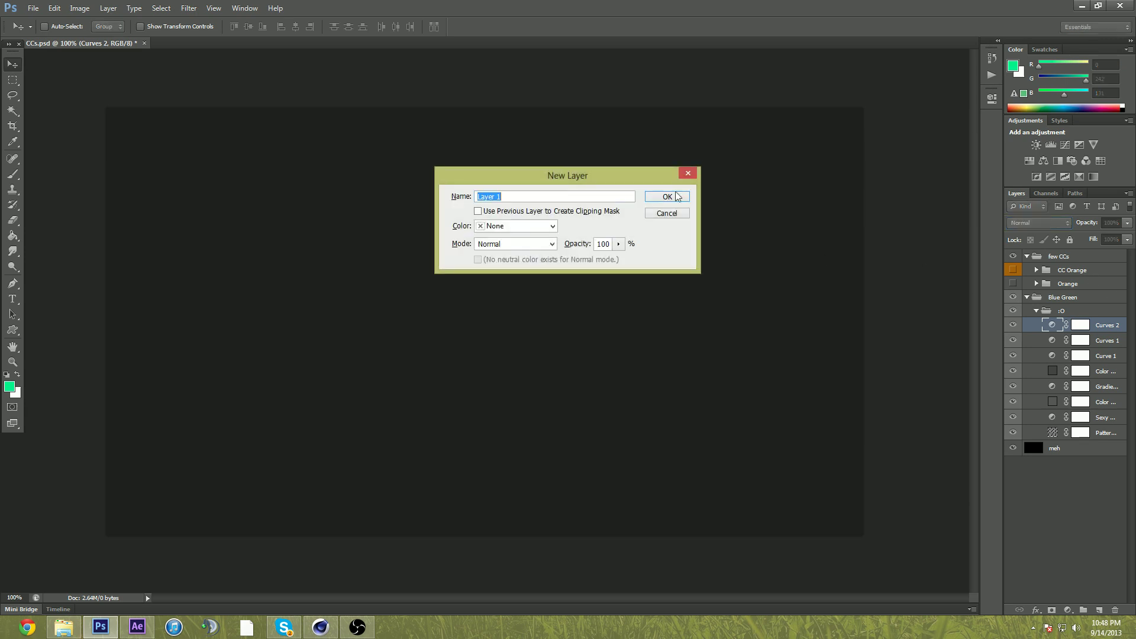
left_click(667, 197)
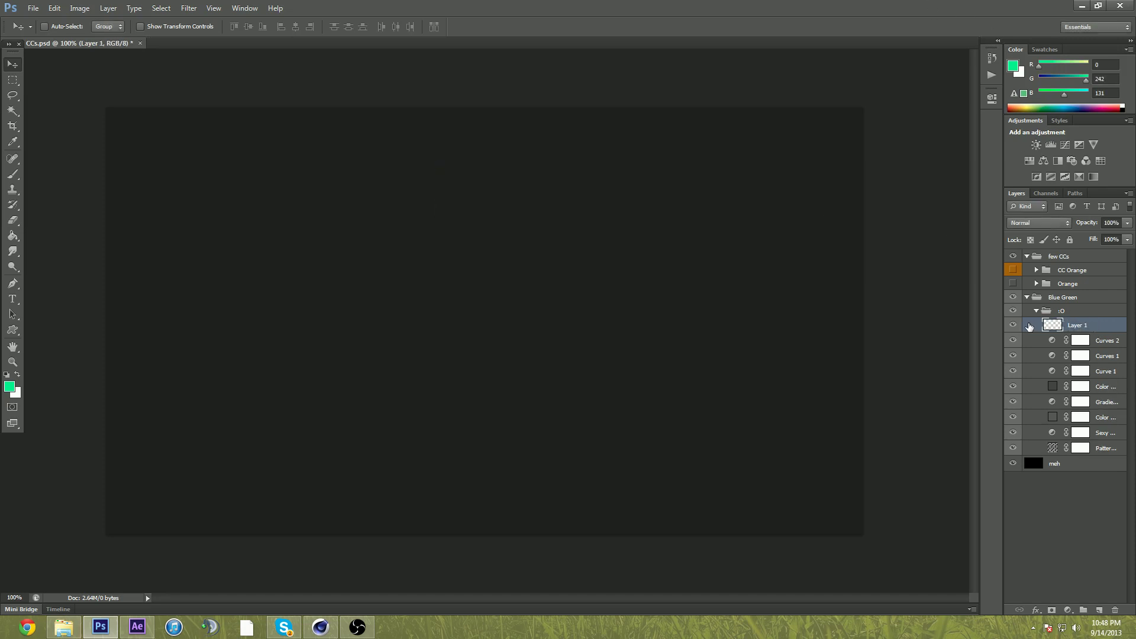
left_click(1039, 226)
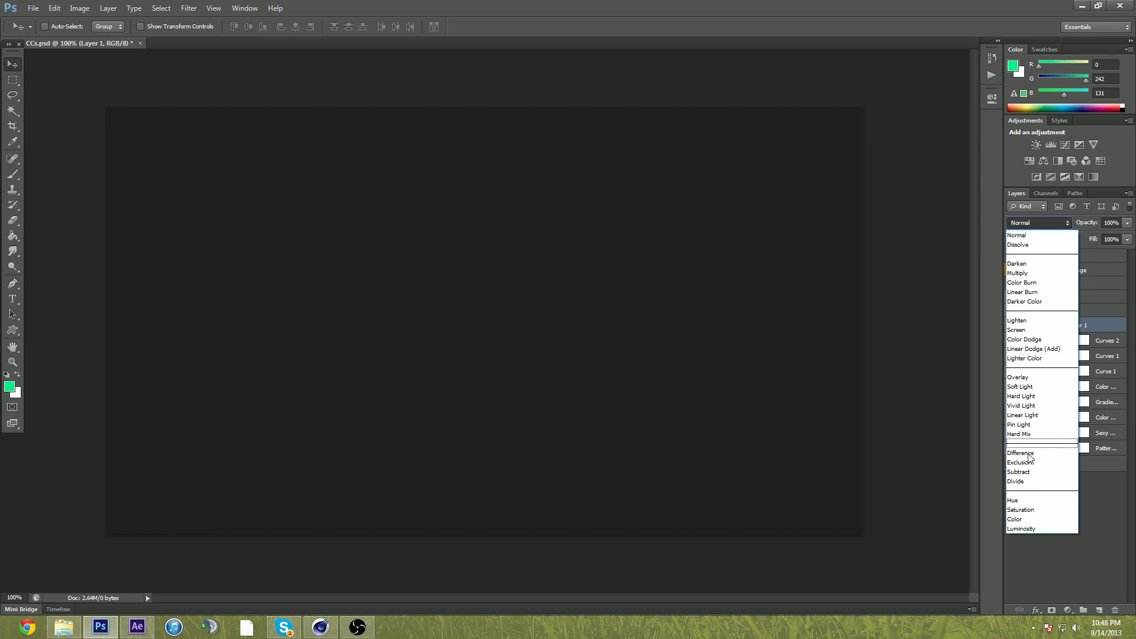
left_click(1018, 501)
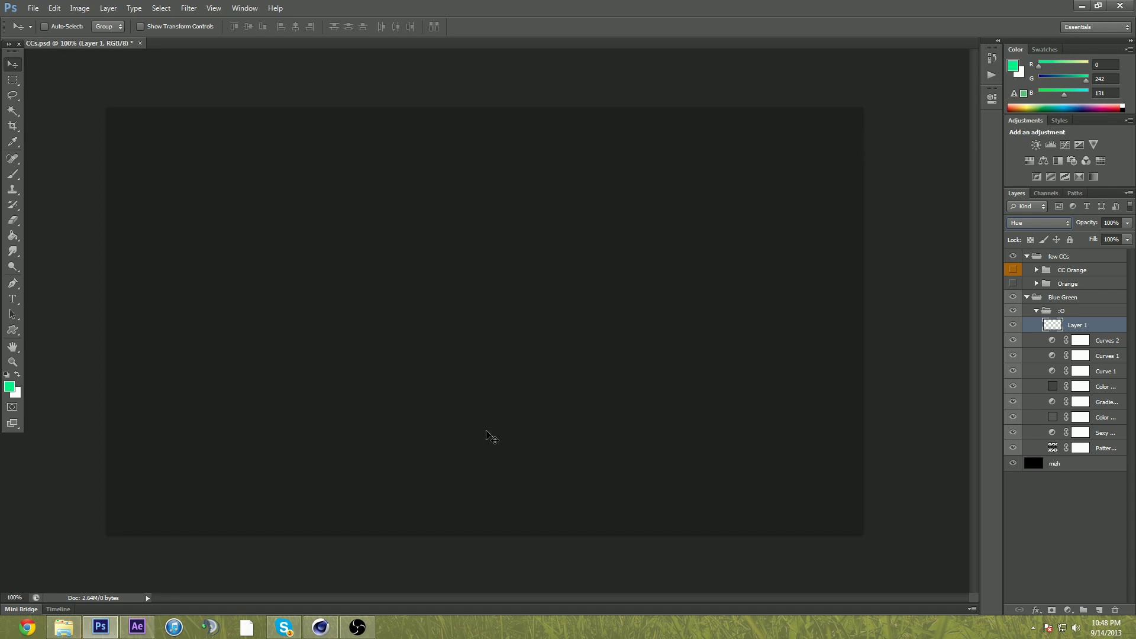
- Switch to Cinema 4D's Picture Viewer and compare the finished render with the previous one in the history
left_click(320, 626)
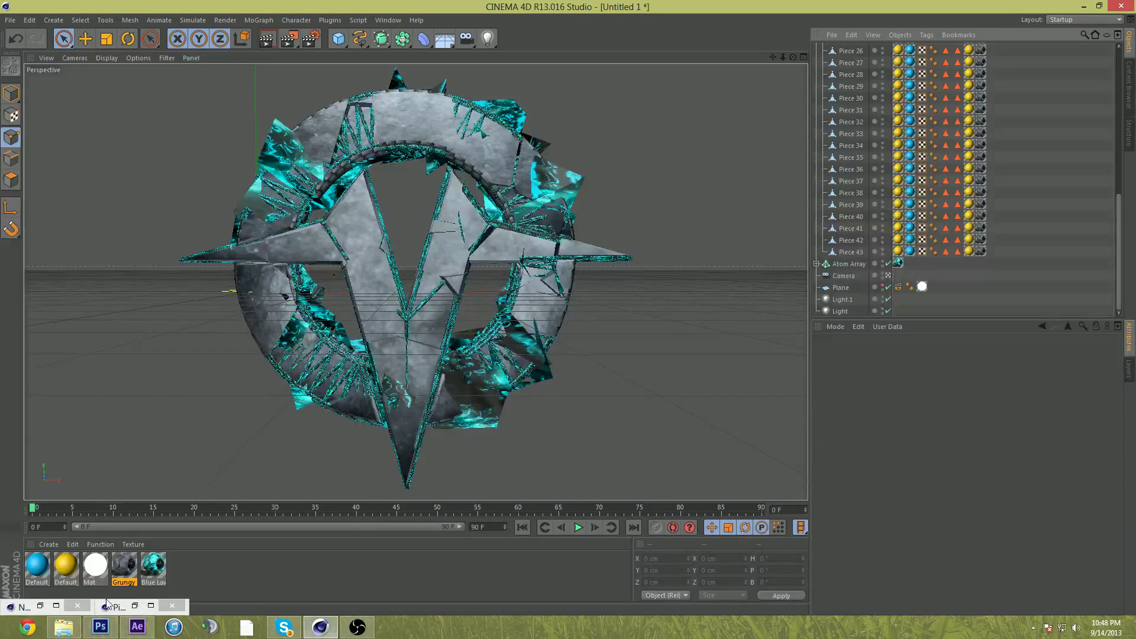
left_click(135, 605)
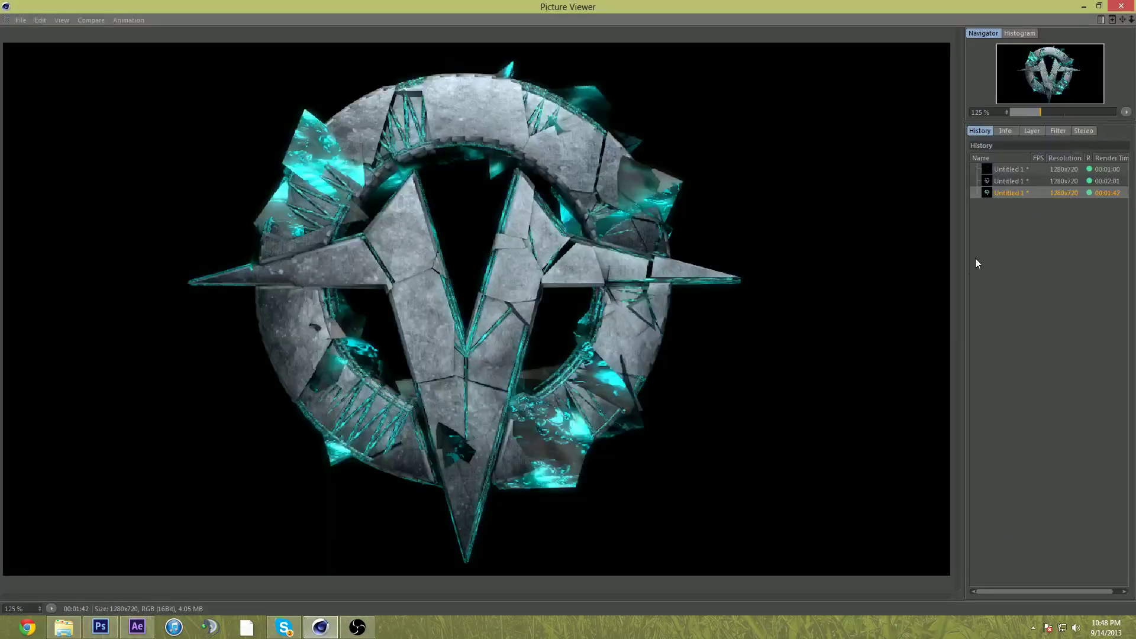
left_click(1004, 181)
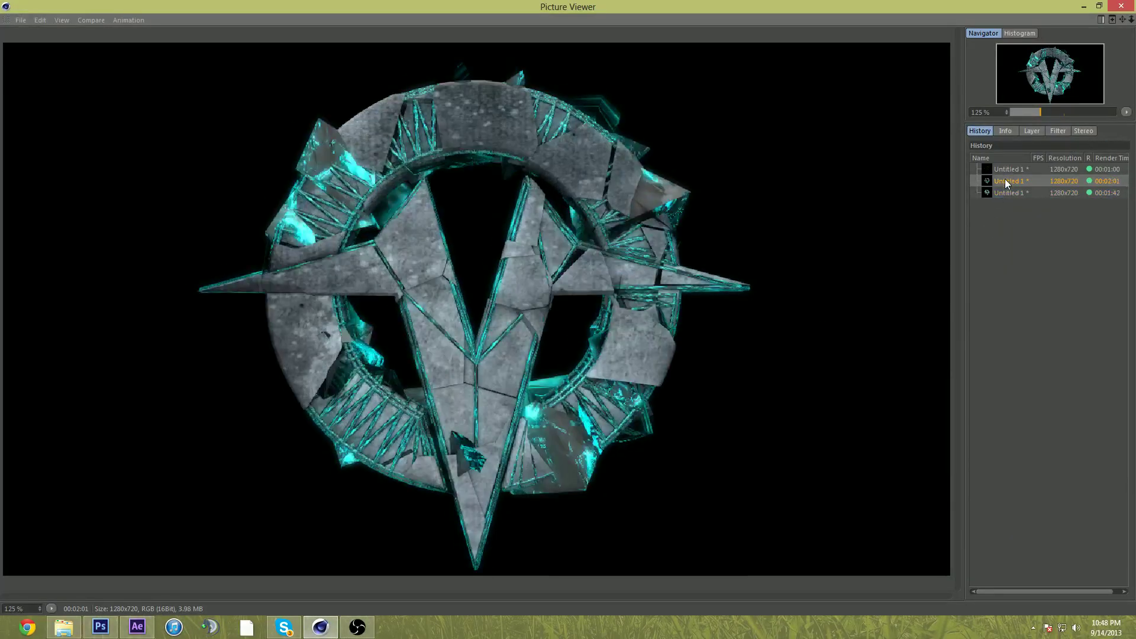
left_click(1004, 193)
left_click(1007, 180)
left_click(1014, 192)
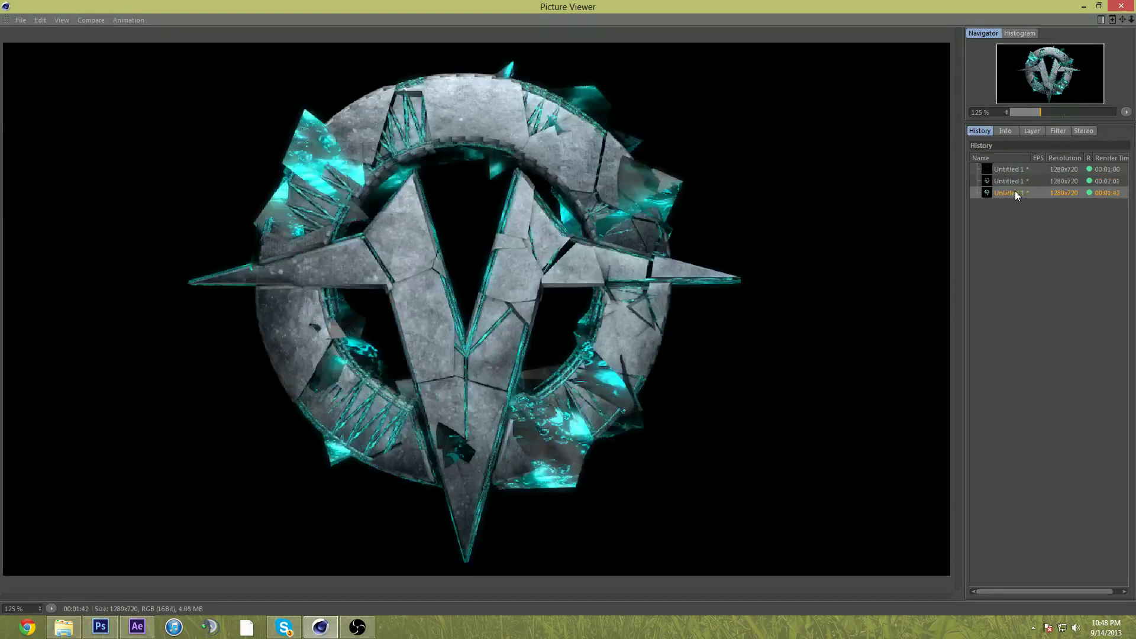
- Save the latest render as a 16 bits/channel PNG still image with alpha channel, named Toot, in the scraps folder
left_click(21, 20)
left_click(37, 48)
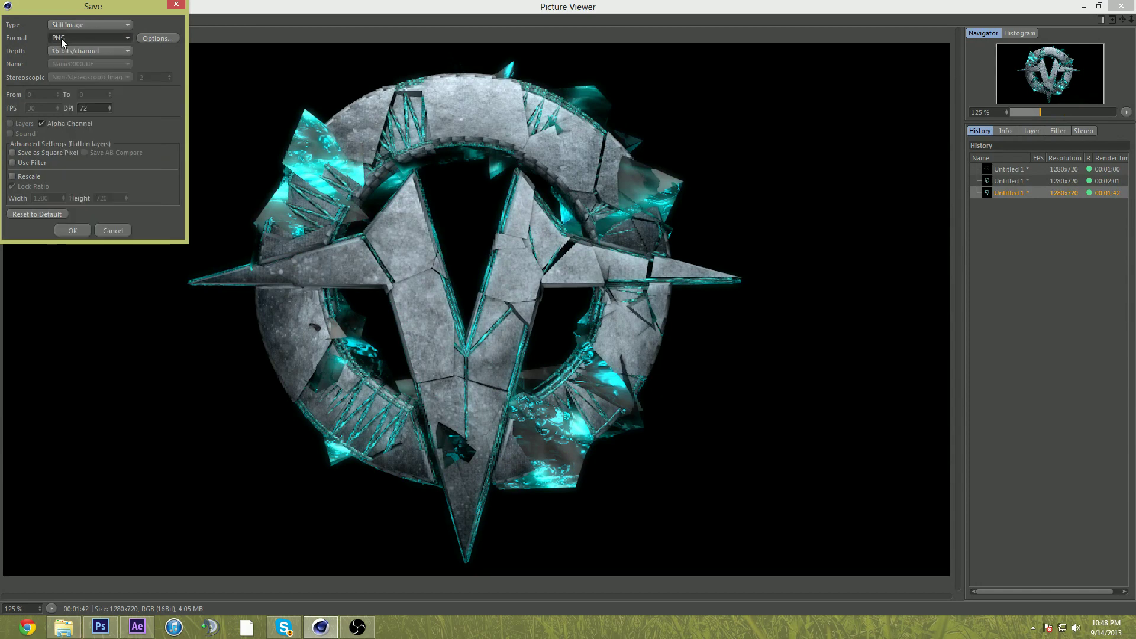
left_click(73, 233)
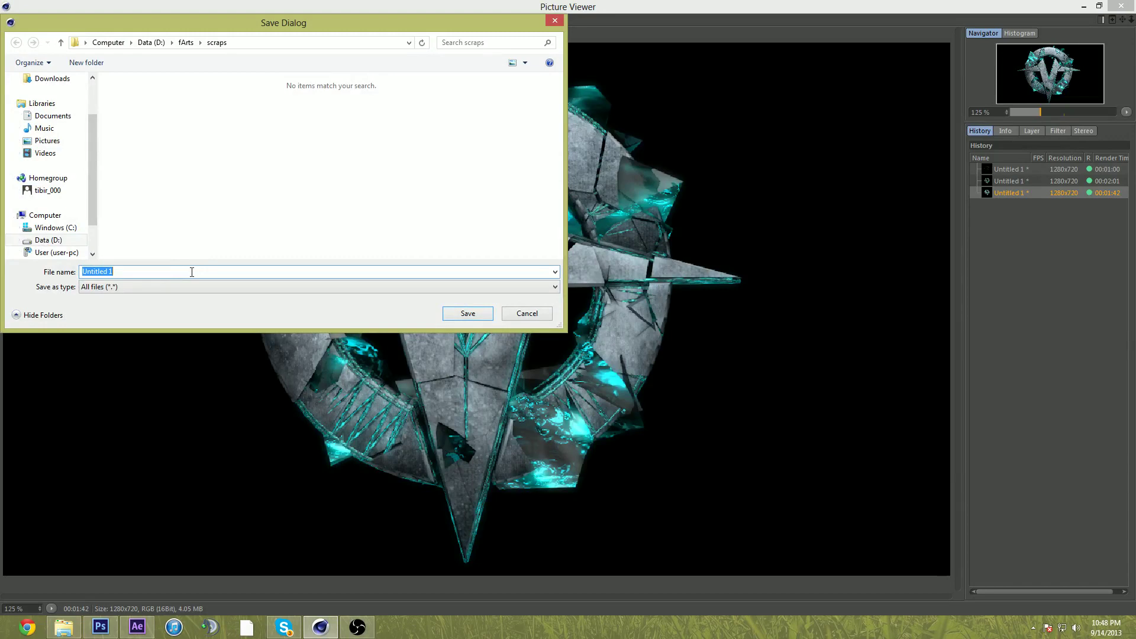
type("Toot")
key("Return")
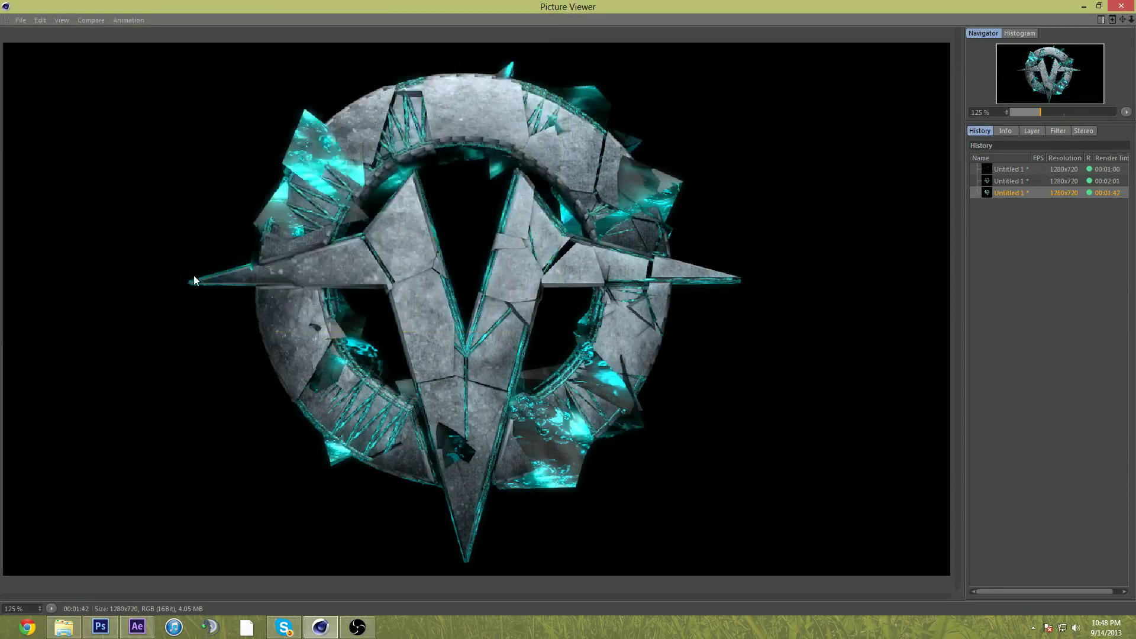
- Place the saved Toot image in the Photoshop document and move its layer below the pattern fill in the :O group
left_click(100, 626)
left_click(64, 628)
left_click_drag(317, 313, 355, 207)
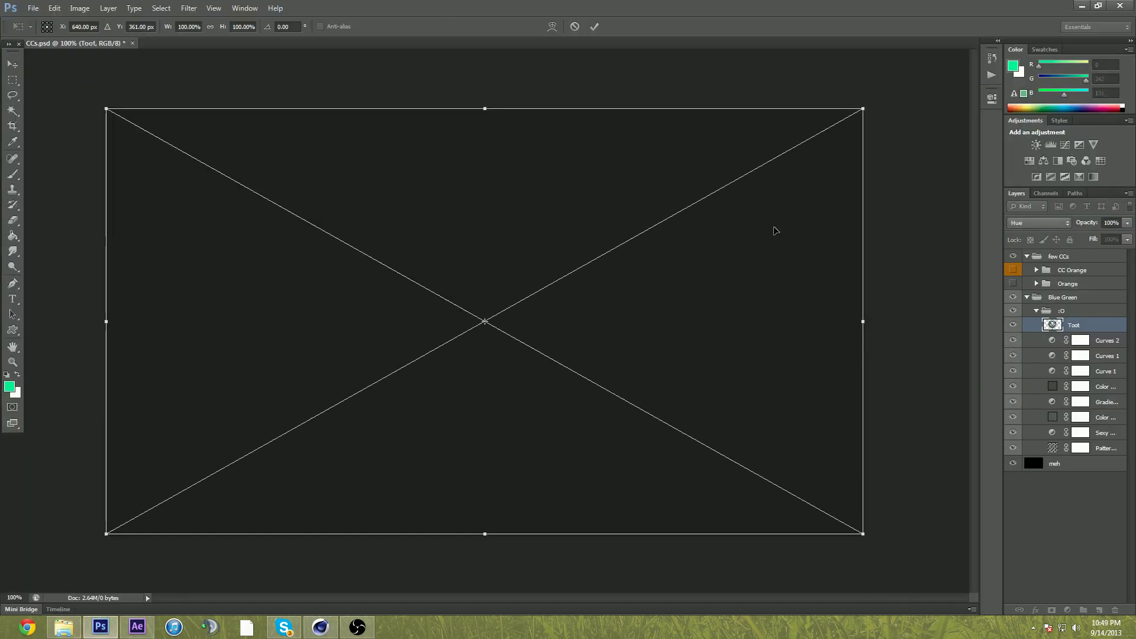
key("Return")
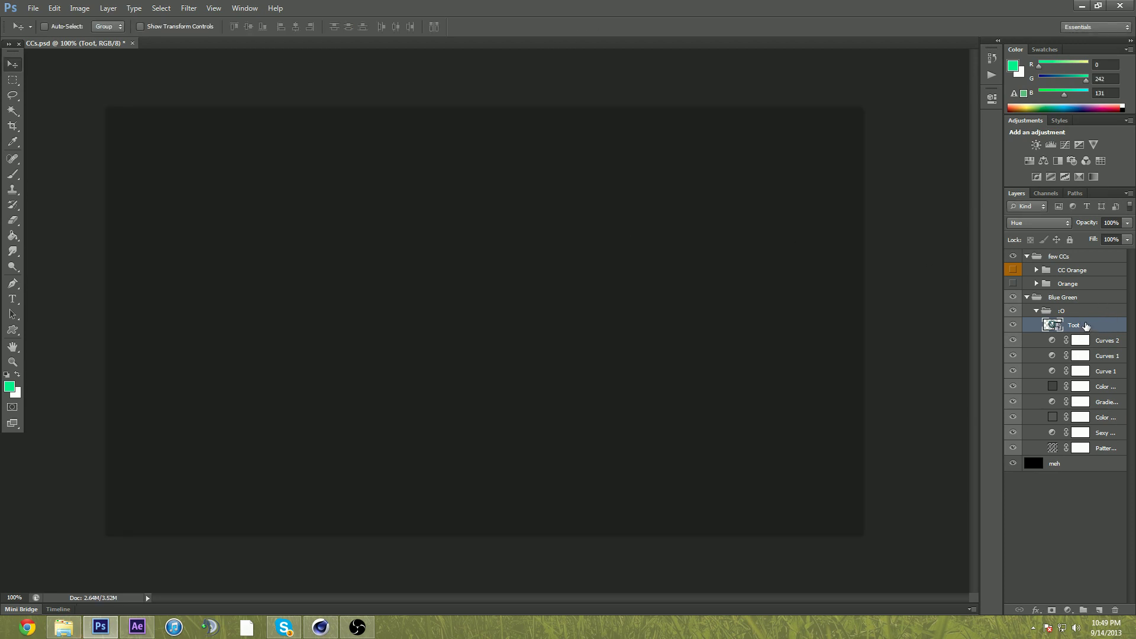
left_click_drag(1082, 327, 1121, 480)
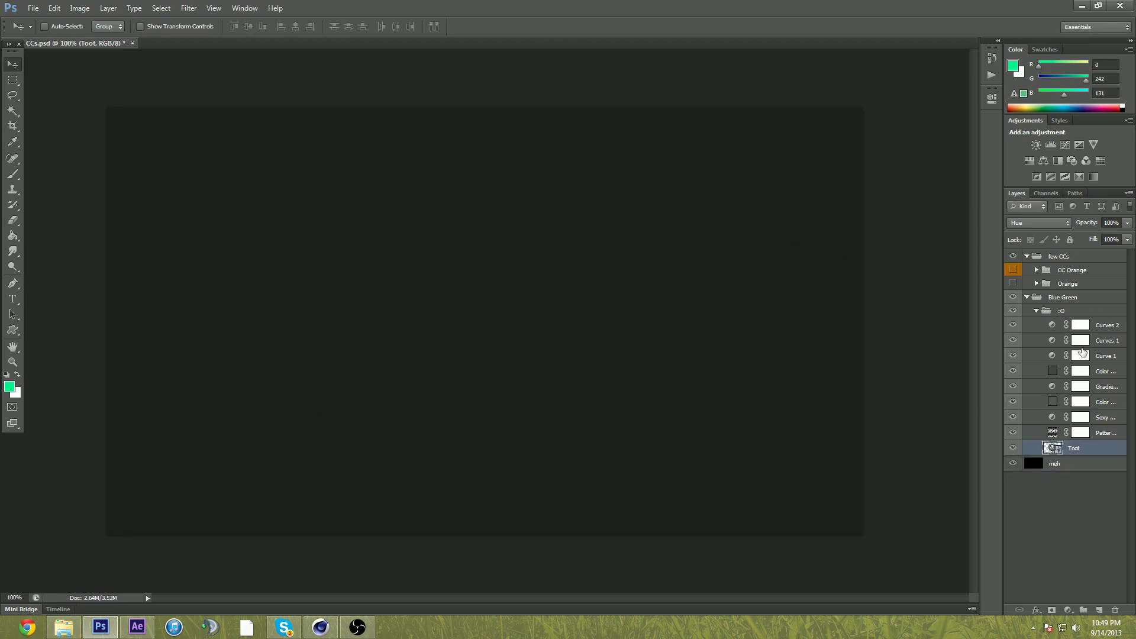
- Add a new empty Normal-mode layer above Curves 2 and select the Toot layer
left_click(1095, 326)
key("ctrl+shift+n")
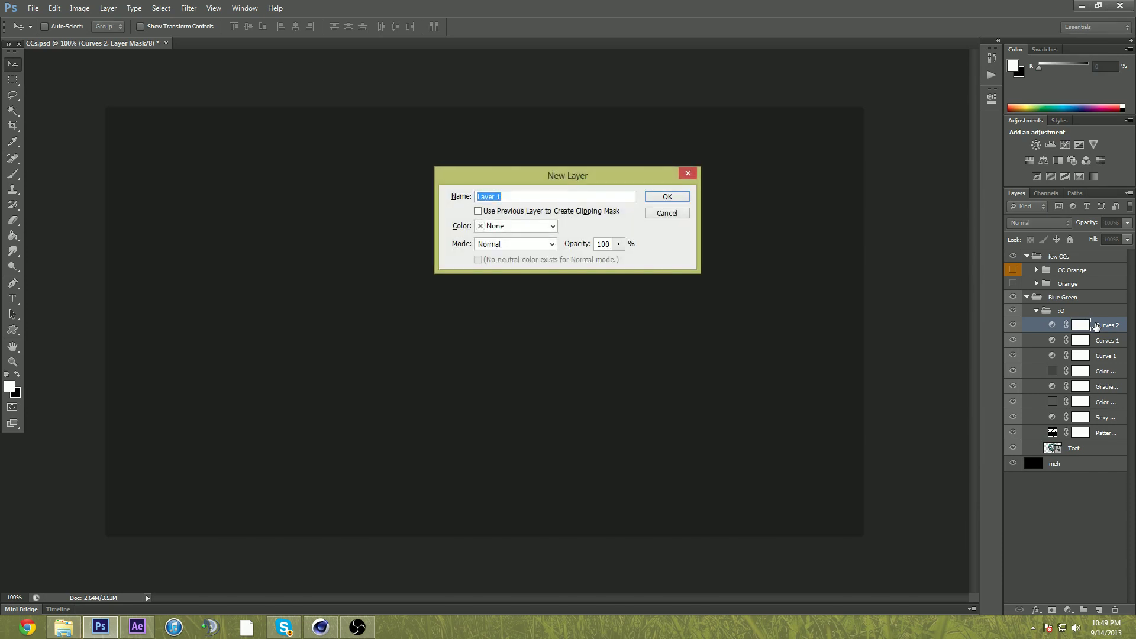
key("Return")
left_click(1074, 468)
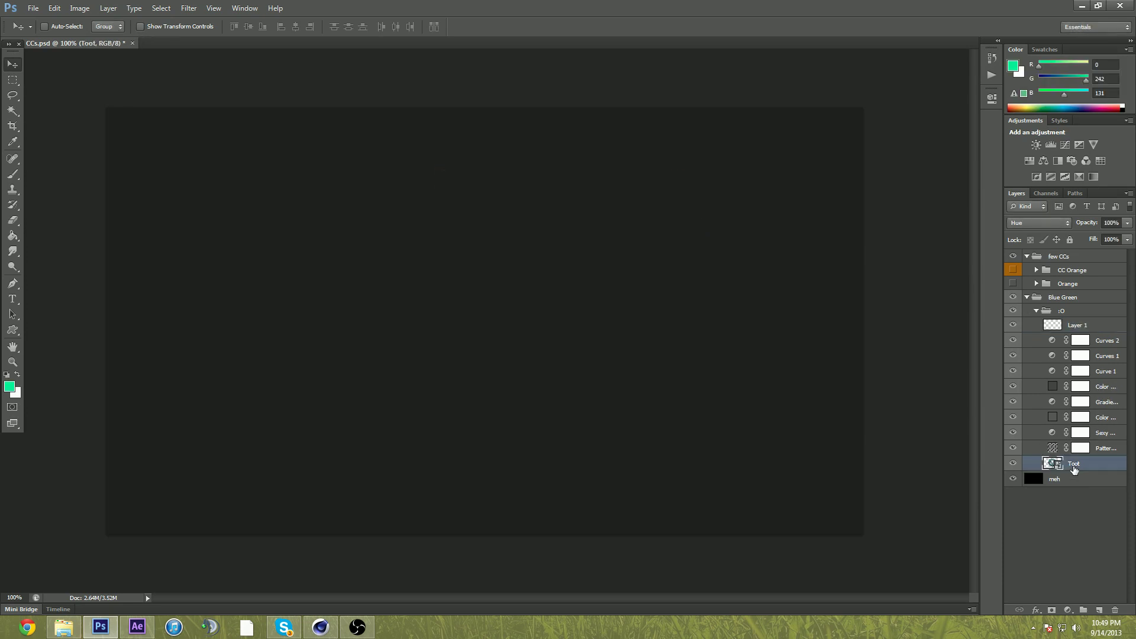
- Hide the Blue Green group and delete the Toot layer at the base of the :O group
left_click(1014, 298)
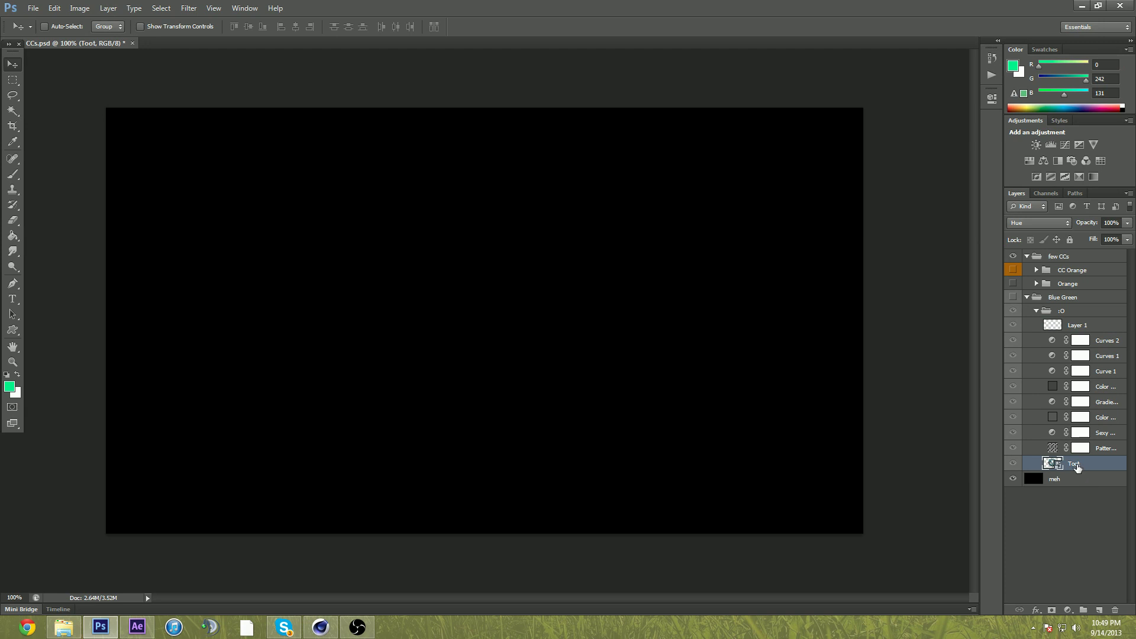
left_click_drag(712, 354, 444, 331)
key("Delete")
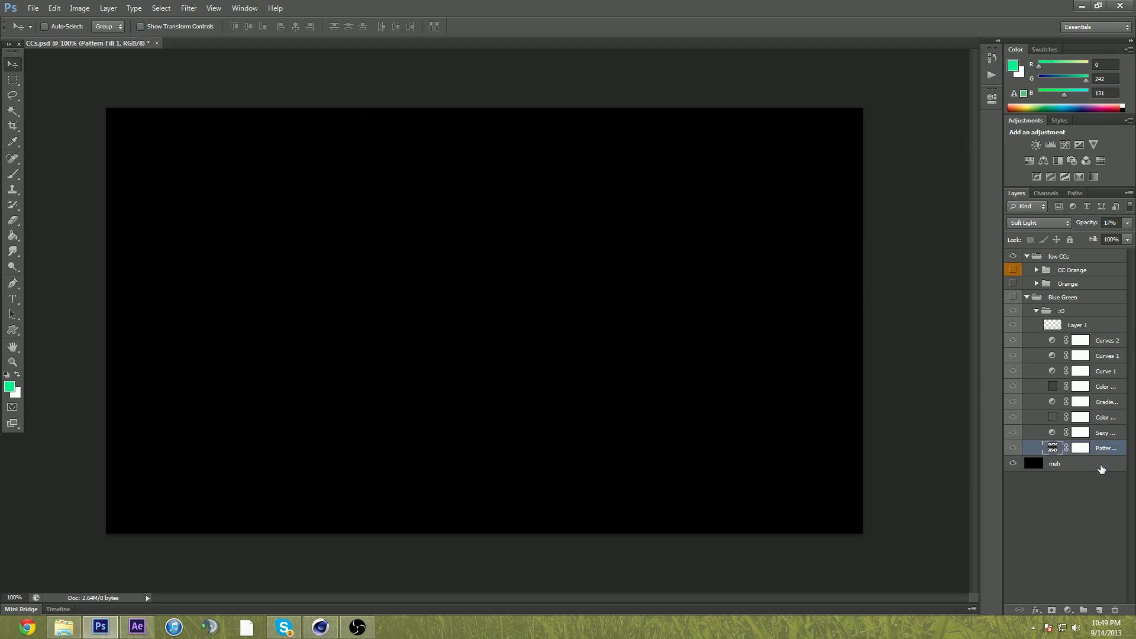
- Place the Toot image from the scraps folder in the document again and move its layer below the pattern fill
left_click(64, 628)
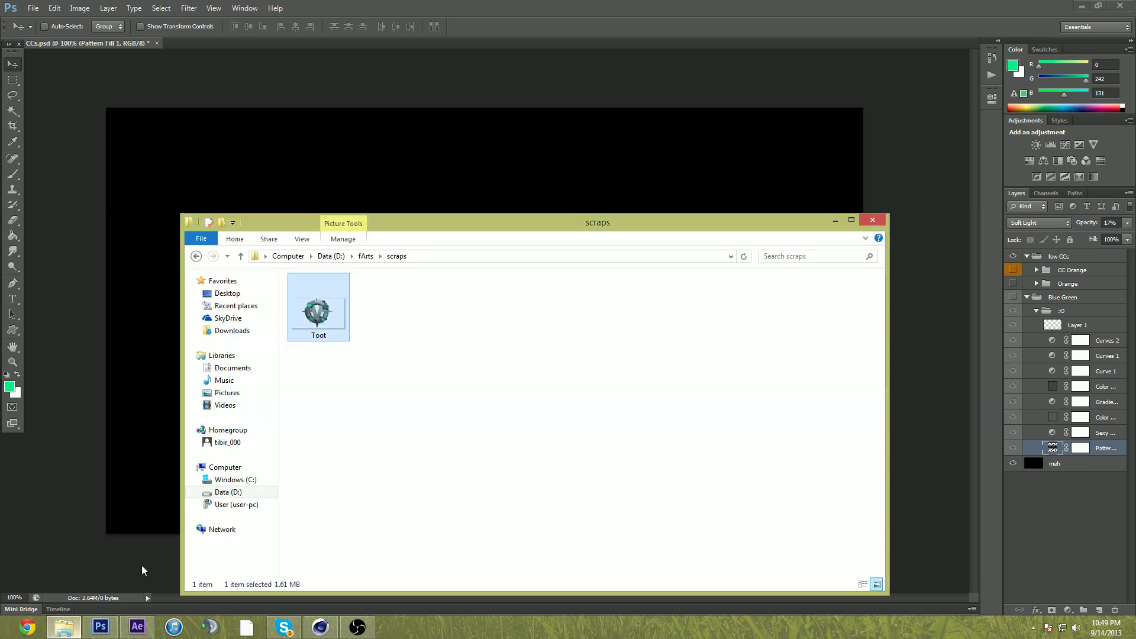
left_click_drag(329, 341, 357, 190)
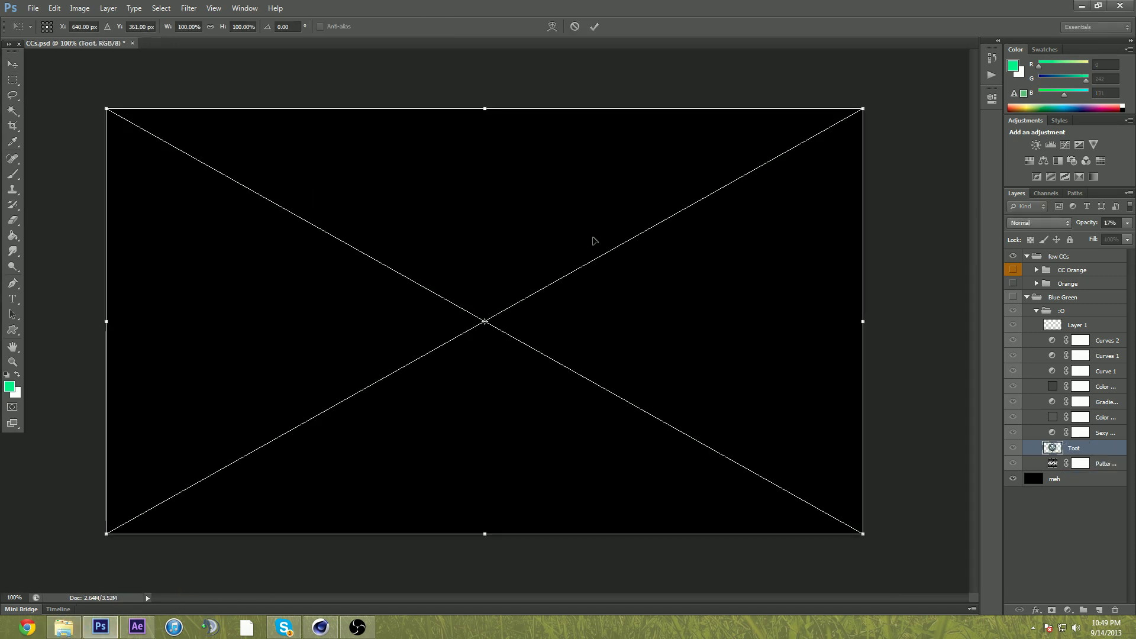
key("Return")
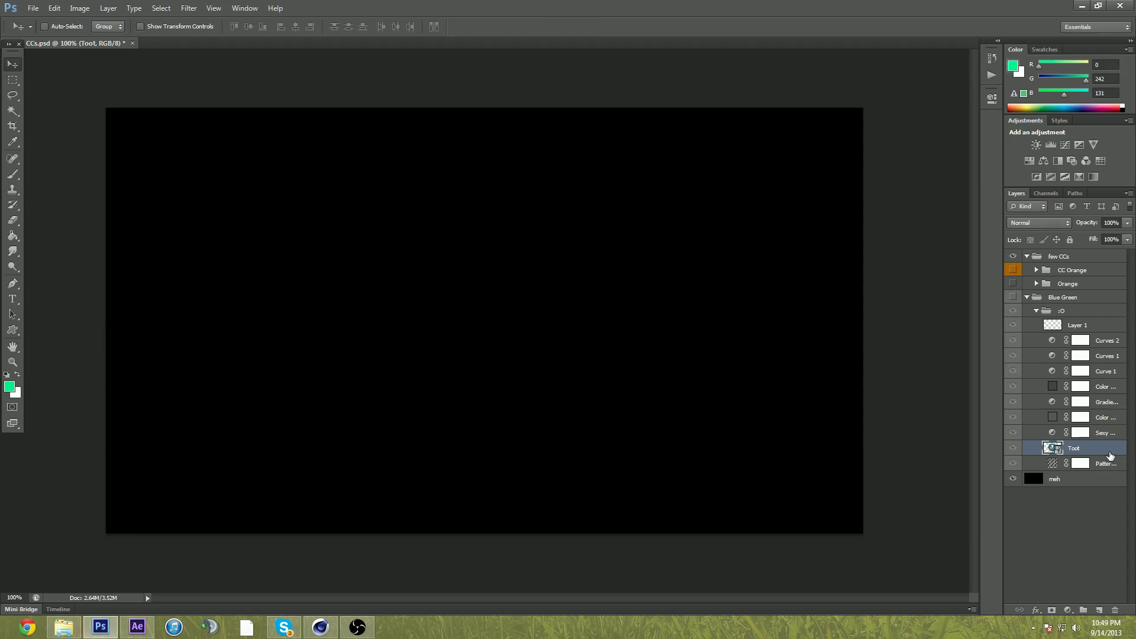
left_click_drag(1107, 454, 1104, 469)
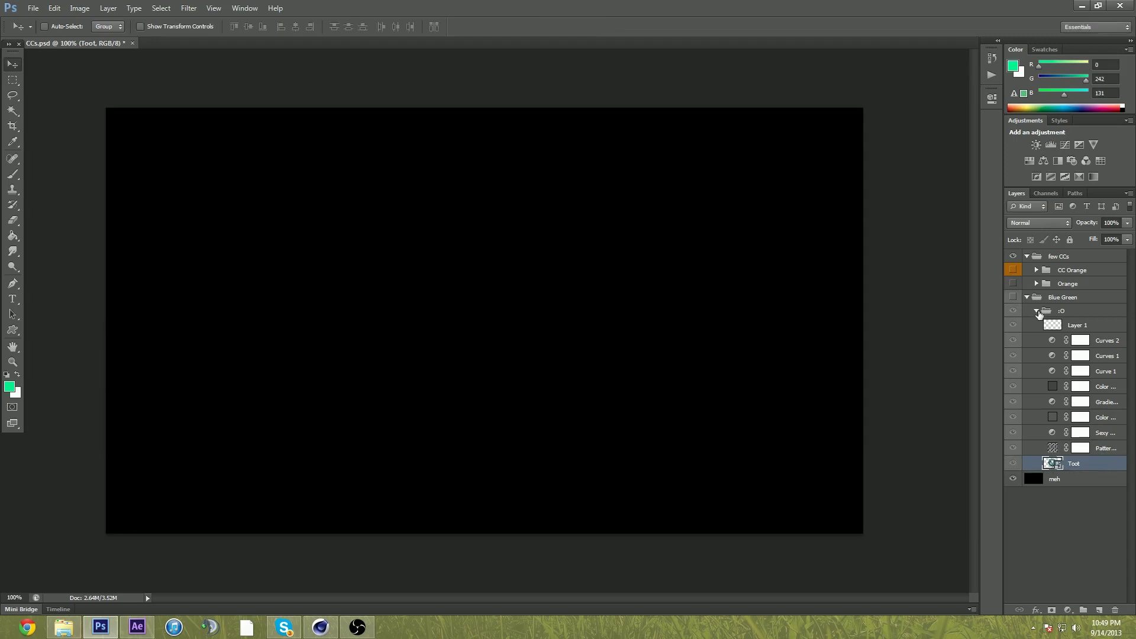
- Move the Toot layer out of the Blue Green group to directly above the meh layer, and show the group again
left_click(1037, 312)
left_click(1037, 312)
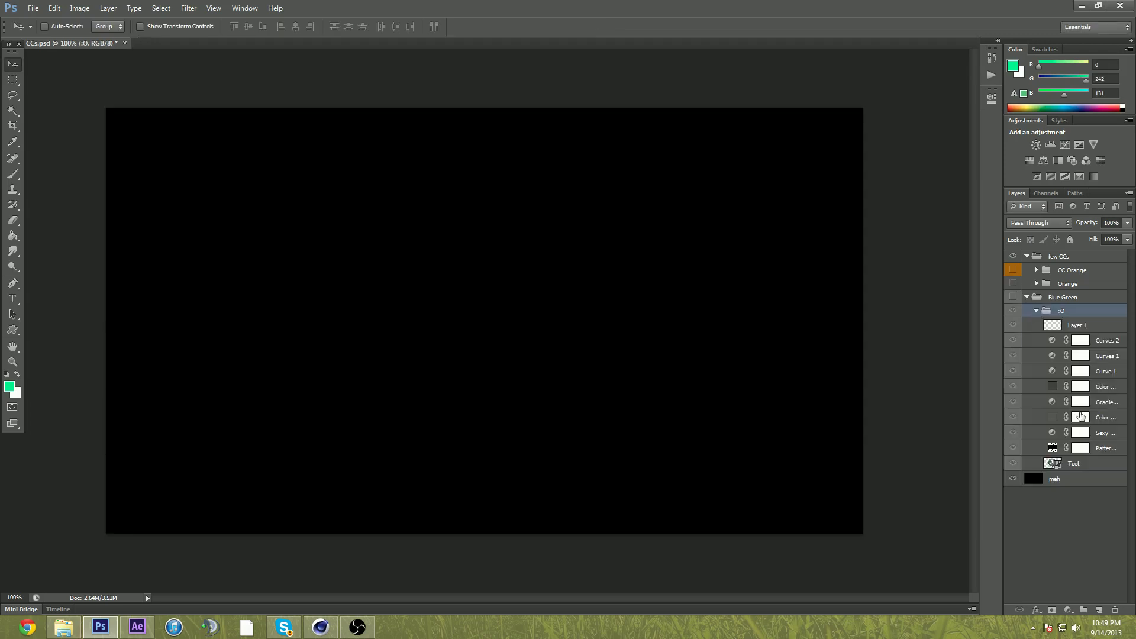
left_click_drag(1085, 465, 1049, 307)
left_click(1027, 313)
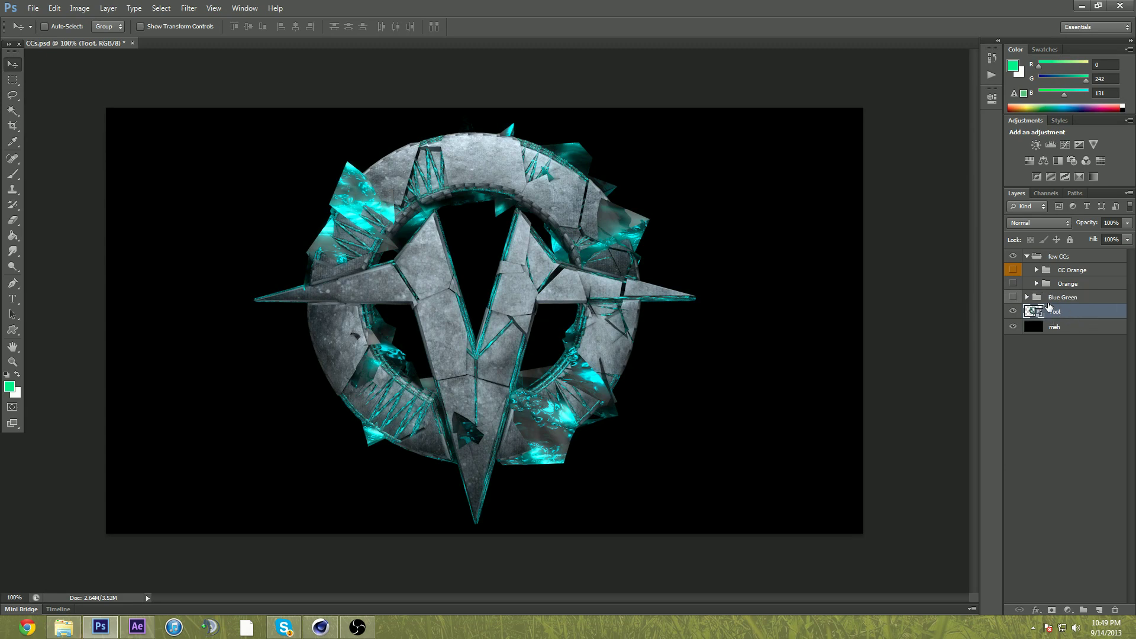
left_click(1013, 298)
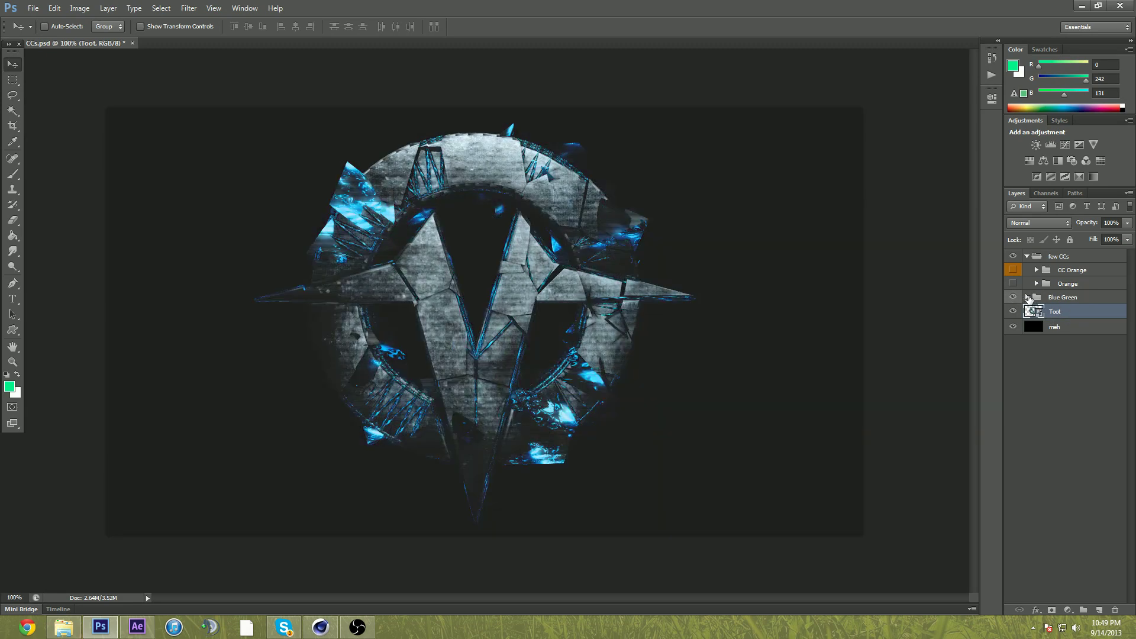
- Select Layer 1 in the :O group and activate the Brush tool
left_click(1028, 297)
left_click(1072, 326)
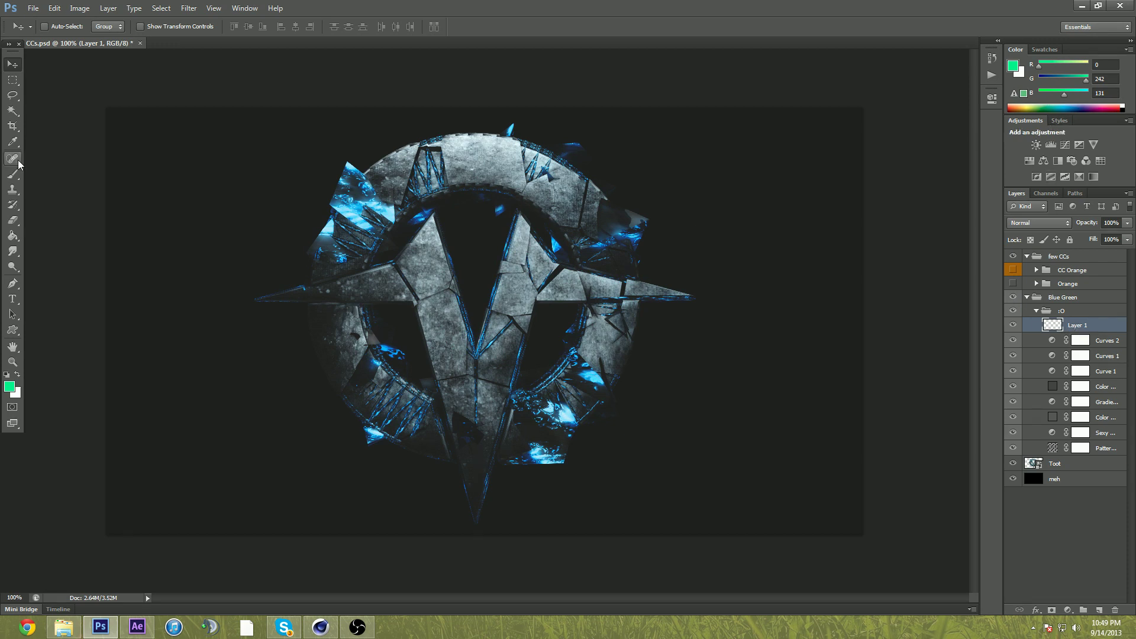
left_click(13, 174)
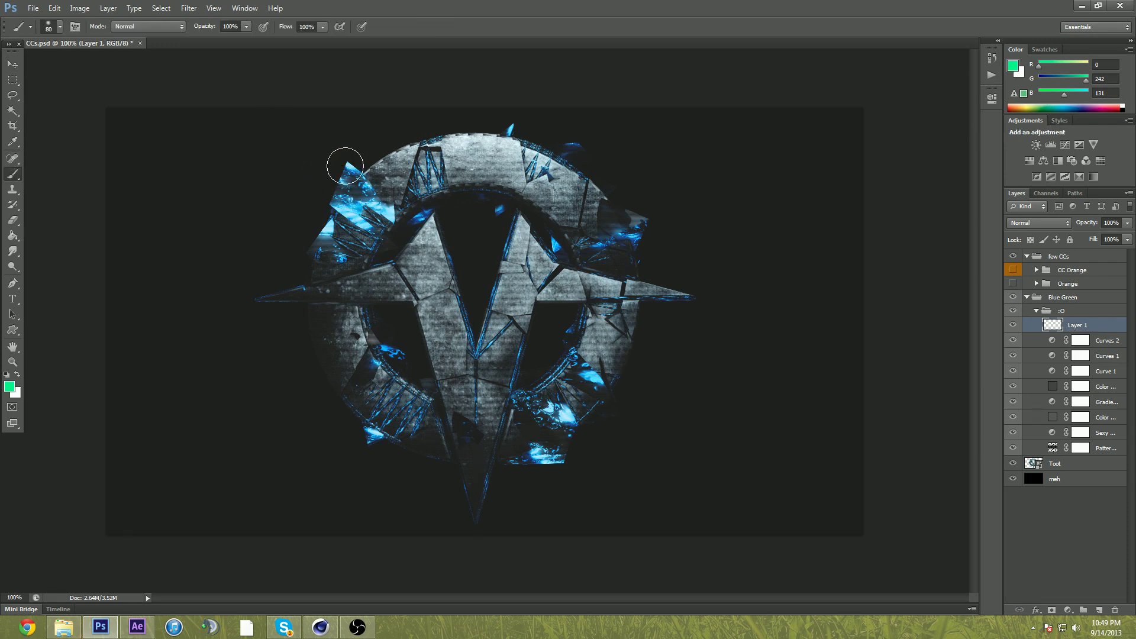
right_click(292, 163)
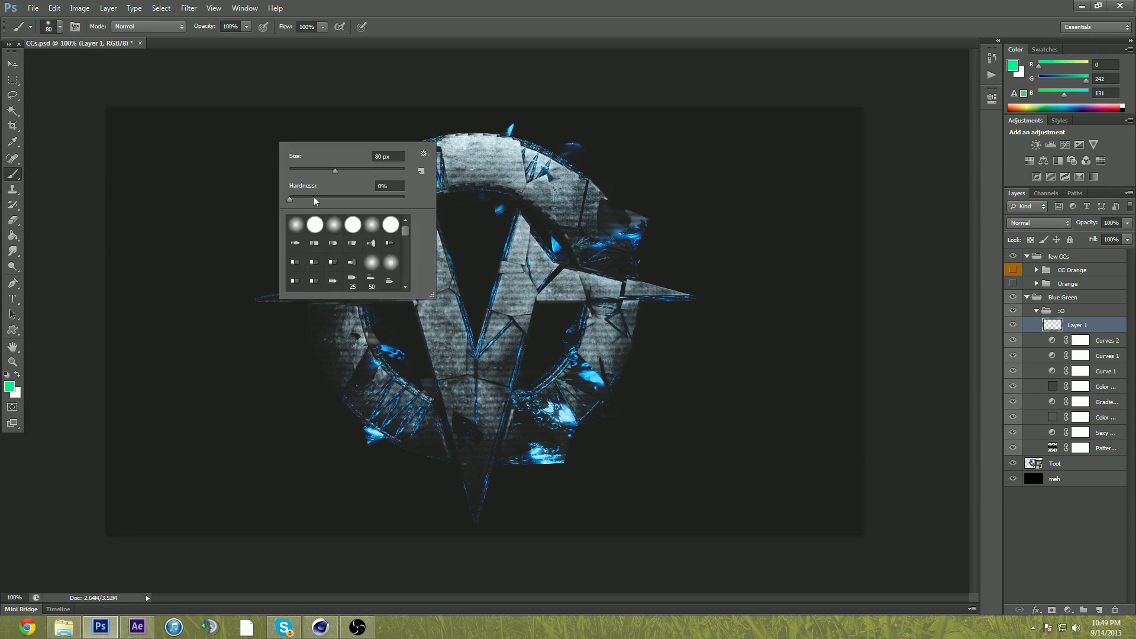
left_click(194, 152)
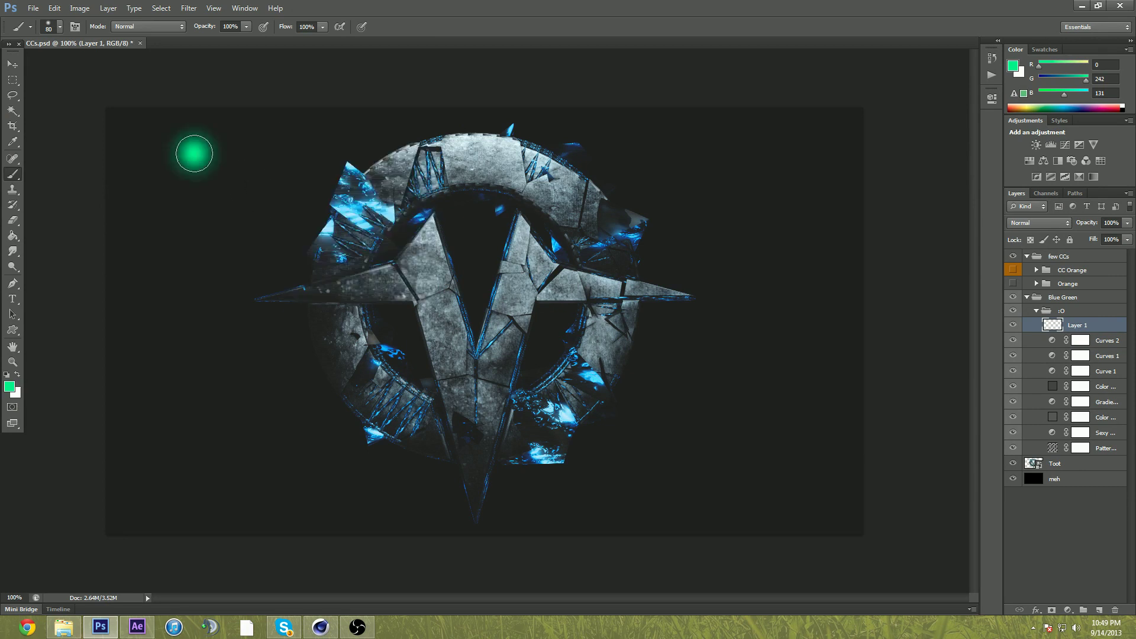
key("ctrl+z")
- Set Layer 1's blend mode to Hue and paint green over parts of the blue lava on the ring, shards and V
left_click(1036, 223)
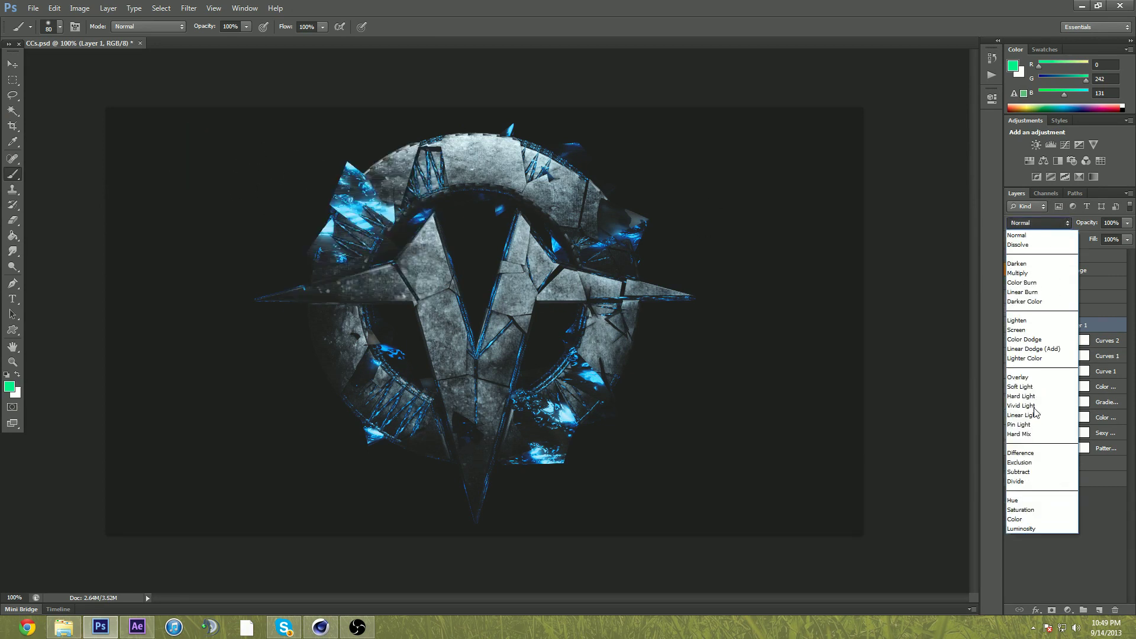
left_click(1029, 499)
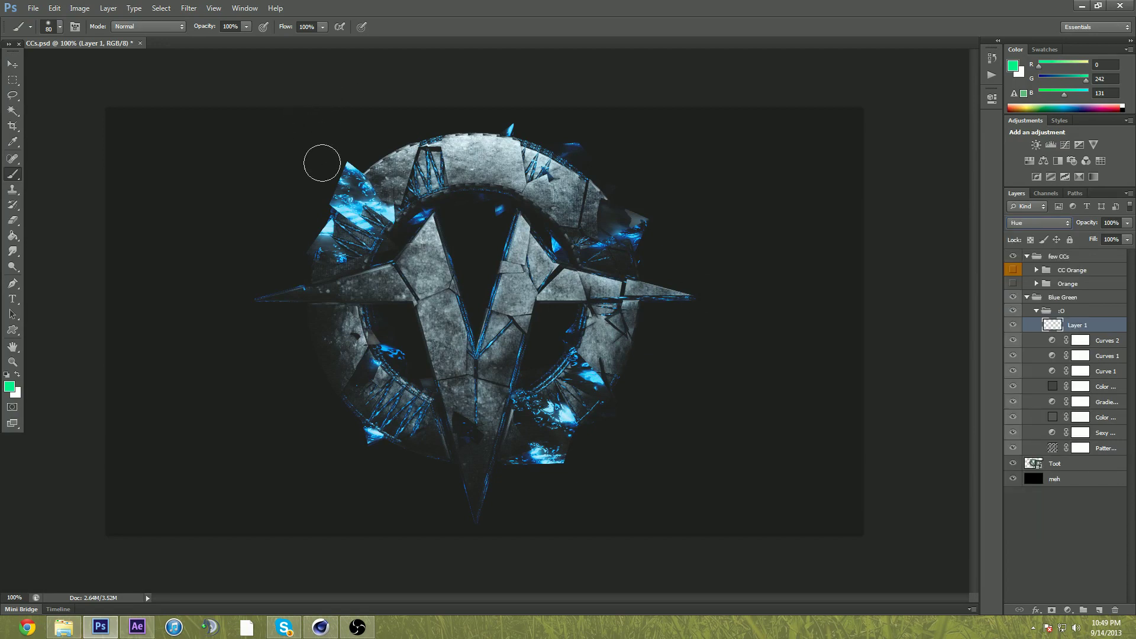
mouse_move(343, 162)
left_mouse_down()
mouse_move(354, 205)
mouse_move(376, 216)
mouse_move(355, 195)
mouse_move(373, 210)
mouse_move(342, 205)
mouse_move(312, 236)
mouse_move(349, 194)
mouse_move(355, 217)
mouse_move(390, 199)
mouse_move(371, 240)
mouse_move(386, 229)
left_mouse_up()
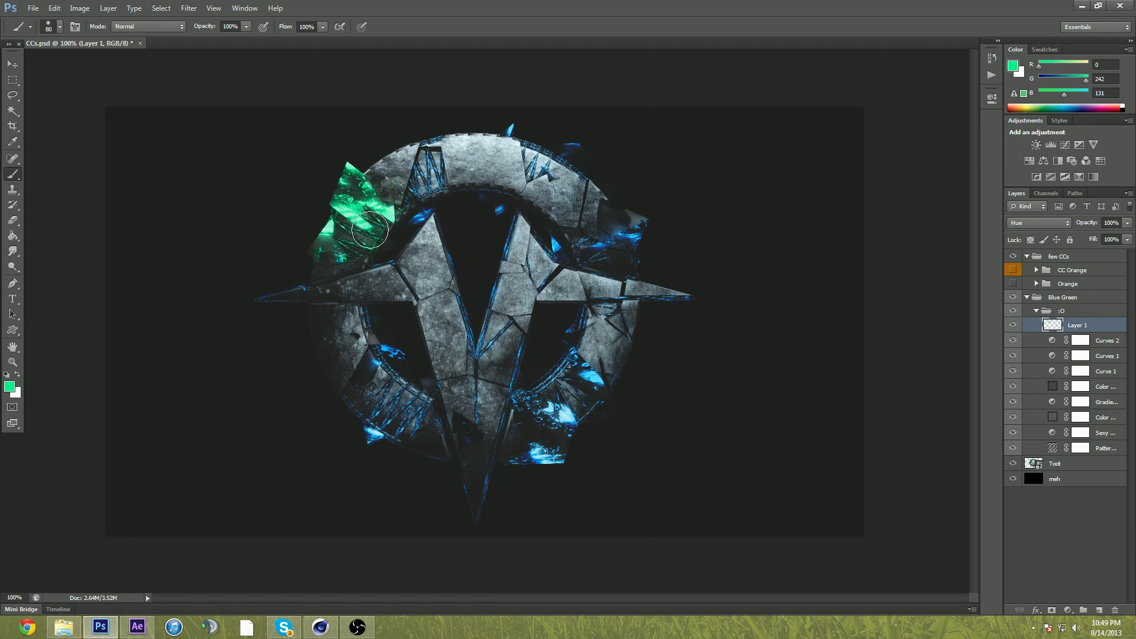
mouse_move(378, 415)
left_mouse_down()
mouse_move(386, 430)
mouse_move(368, 430)
mouse_move(385, 408)
mouse_move(545, 456)
mouse_move(539, 429)
mouse_move(578, 408)
mouse_move(556, 399)
mouse_move(568, 411)
left_mouse_up()
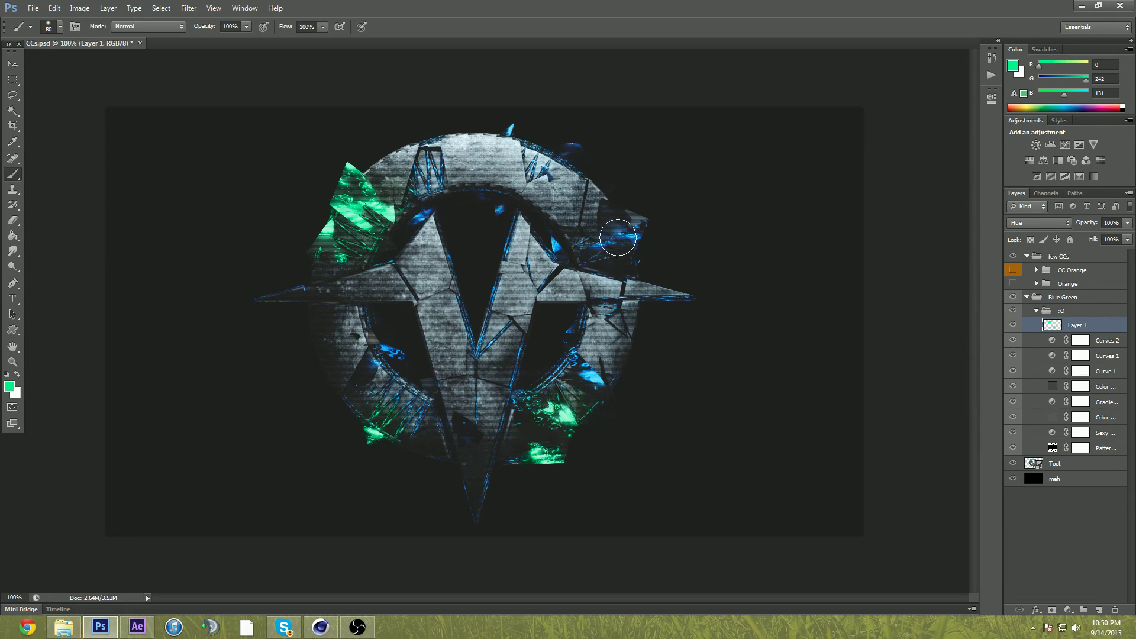
mouse_move(615, 237)
left_mouse_down()
mouse_move(580, 236)
mouse_move(580, 246)
mouse_move(616, 236)
mouse_move(564, 167)
mouse_move(548, 170)
left_mouse_up()
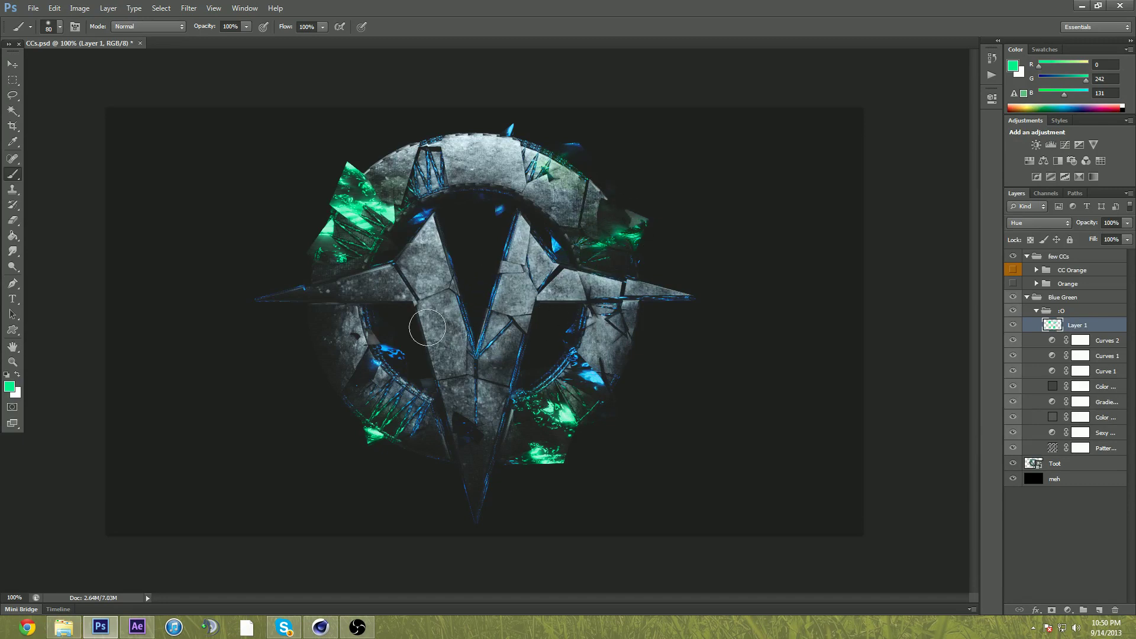
mouse_move(428, 326)
left_mouse_down()
mouse_move(385, 359)
mouse_move(388, 374)
mouse_move(473, 334)
mouse_move(477, 346)
mouse_move(462, 319)
left_mouse_up()
mouse_move(438, 232)
left_mouse_down()
mouse_move(426, 216)
mouse_move(507, 211)
mouse_move(553, 257)
left_mouse_up()
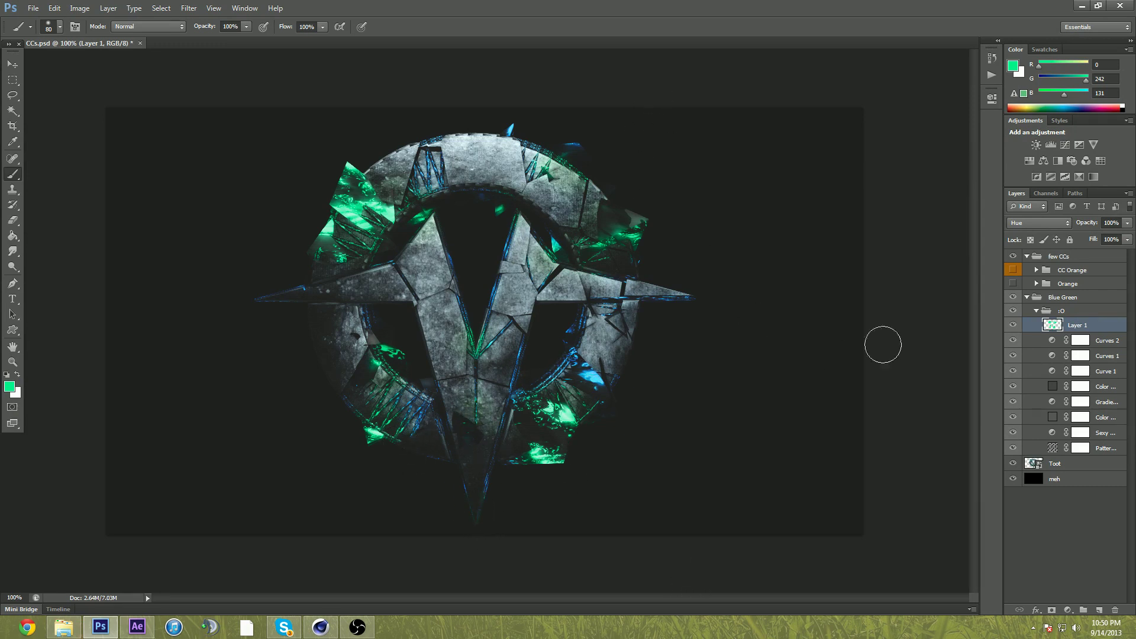
left_click_drag(508, 129, 576, 134)
- Save a copy of the image as a JPEG named toot2 in the scraps folder, with Maximum quality and Baseline Optimized format
left_click(32, 8)
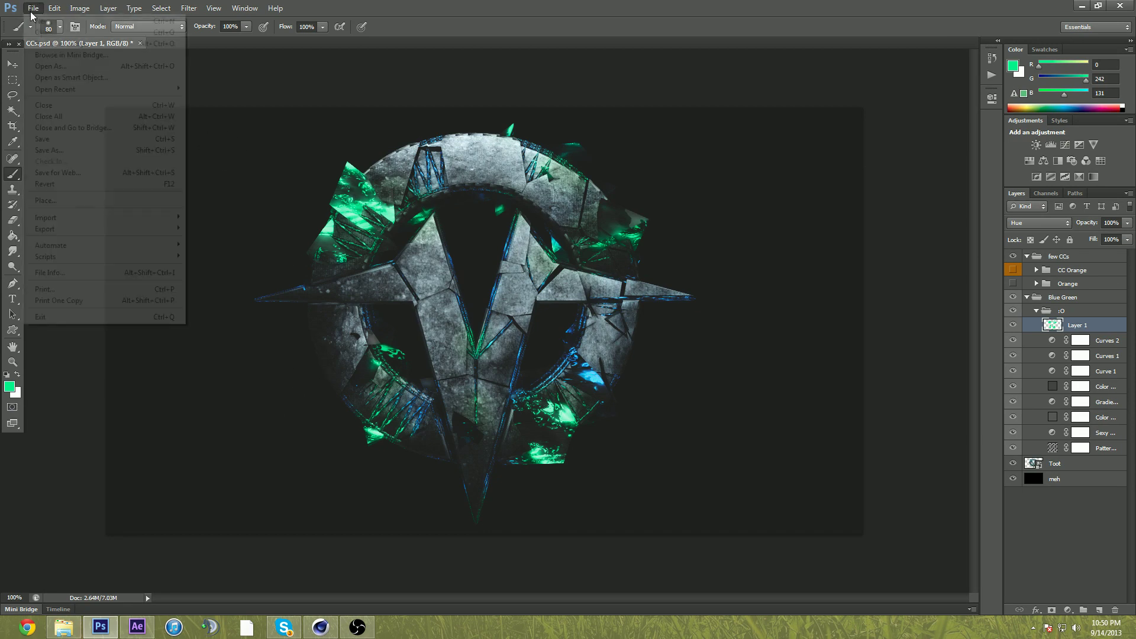
left_click(70, 150)
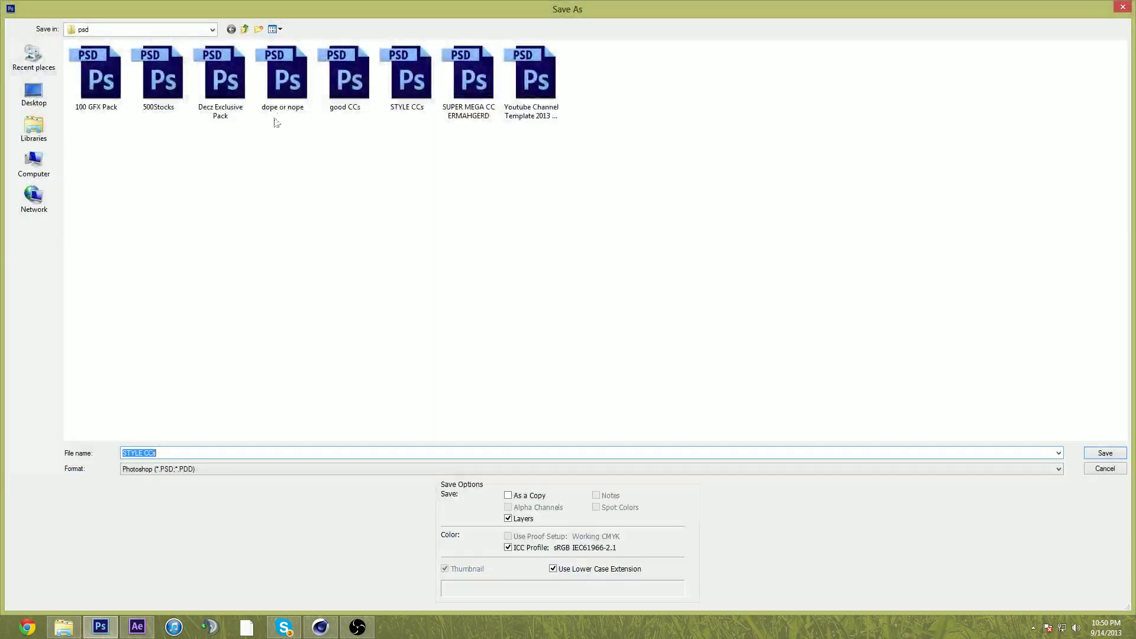
left_click(211, 29)
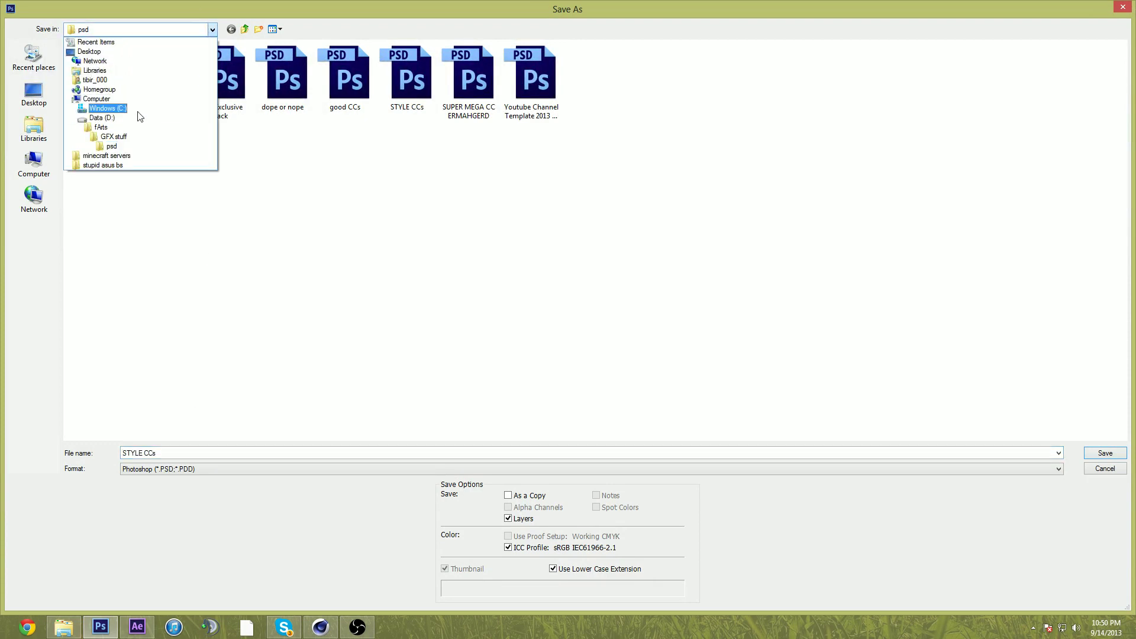
left_click(121, 133)
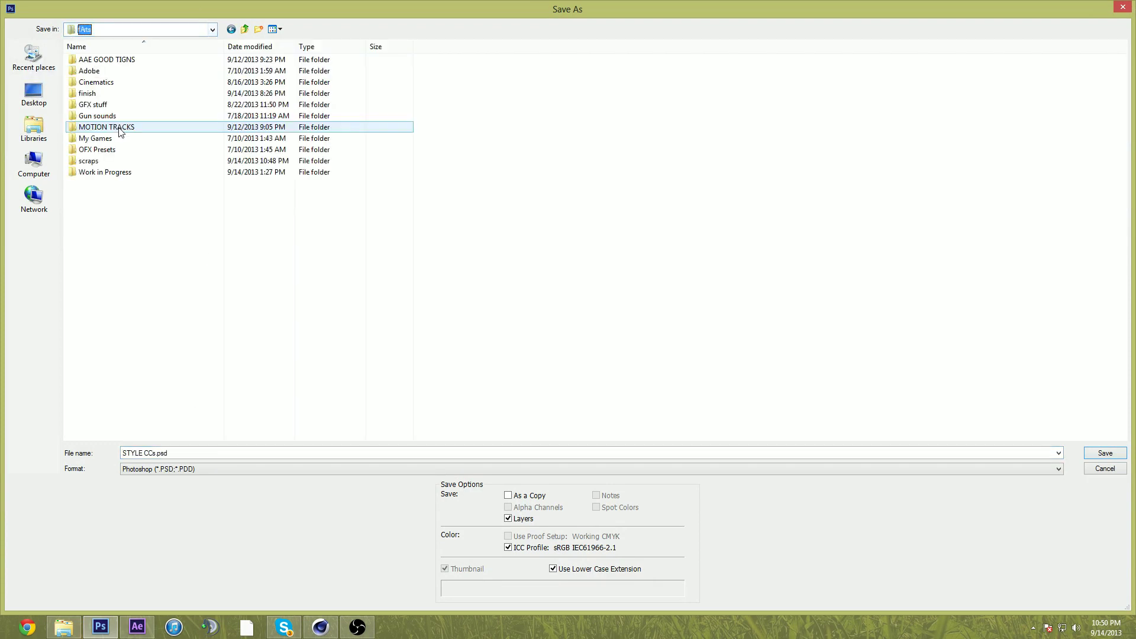
double_click(112, 160)
left_click(180, 452)
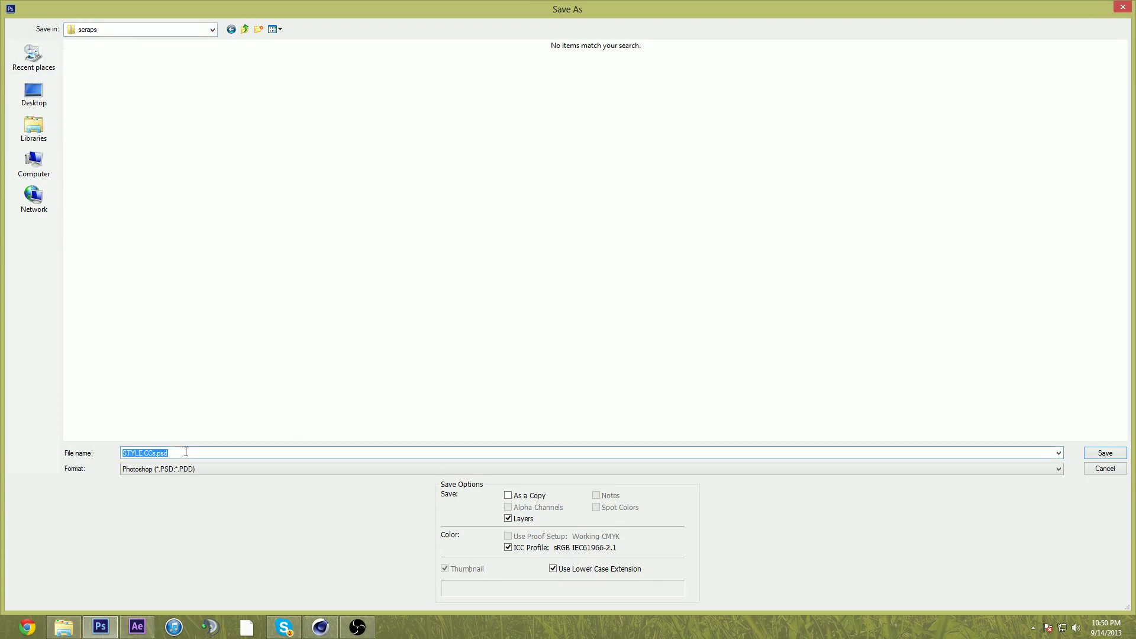
type("toot2")
left_click(207, 466)
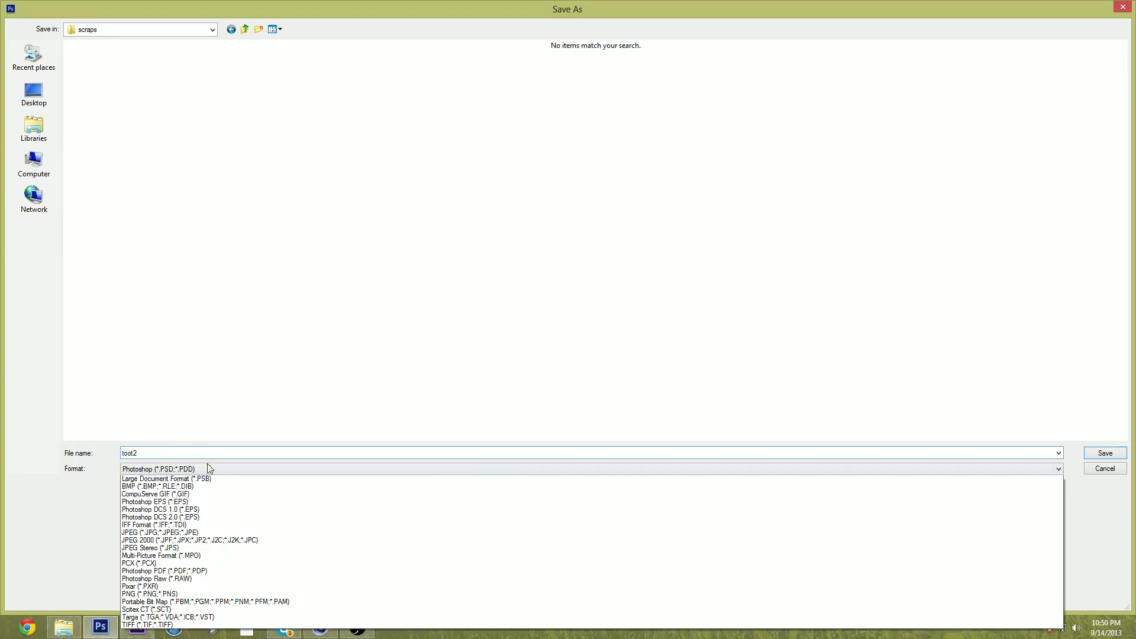
left_click(203, 542)
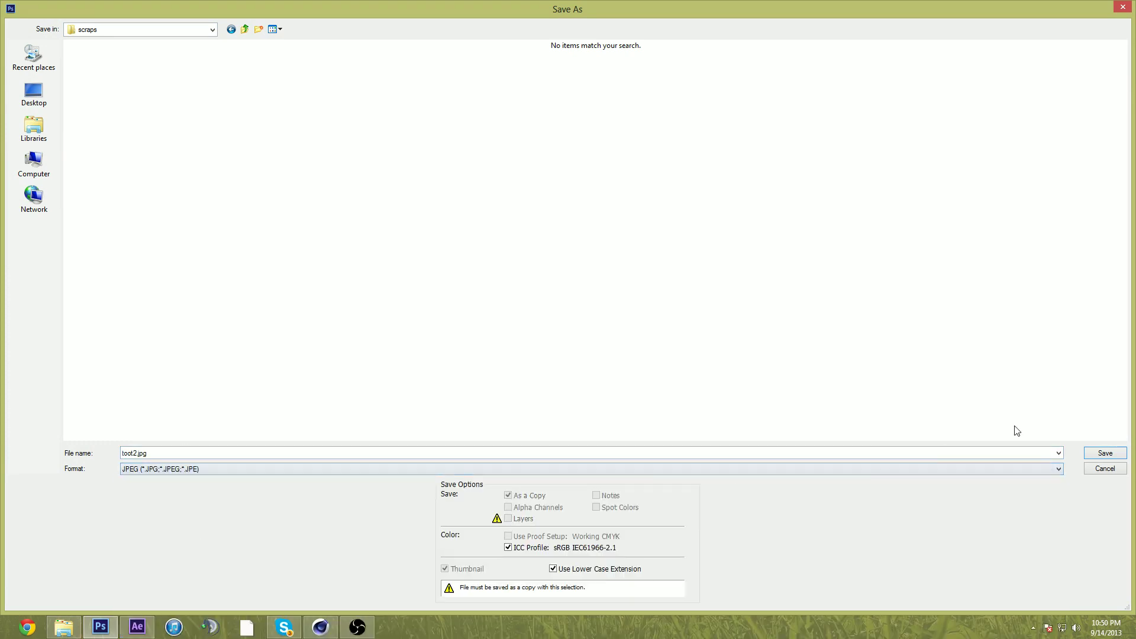
left_click(1105, 452)
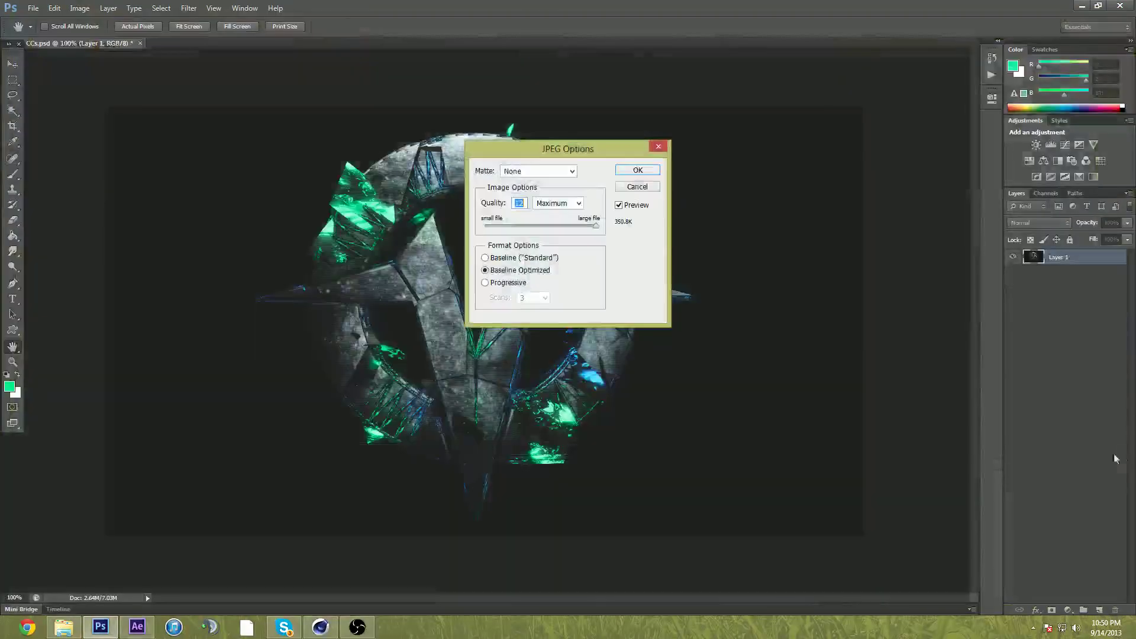
left_click(638, 170)
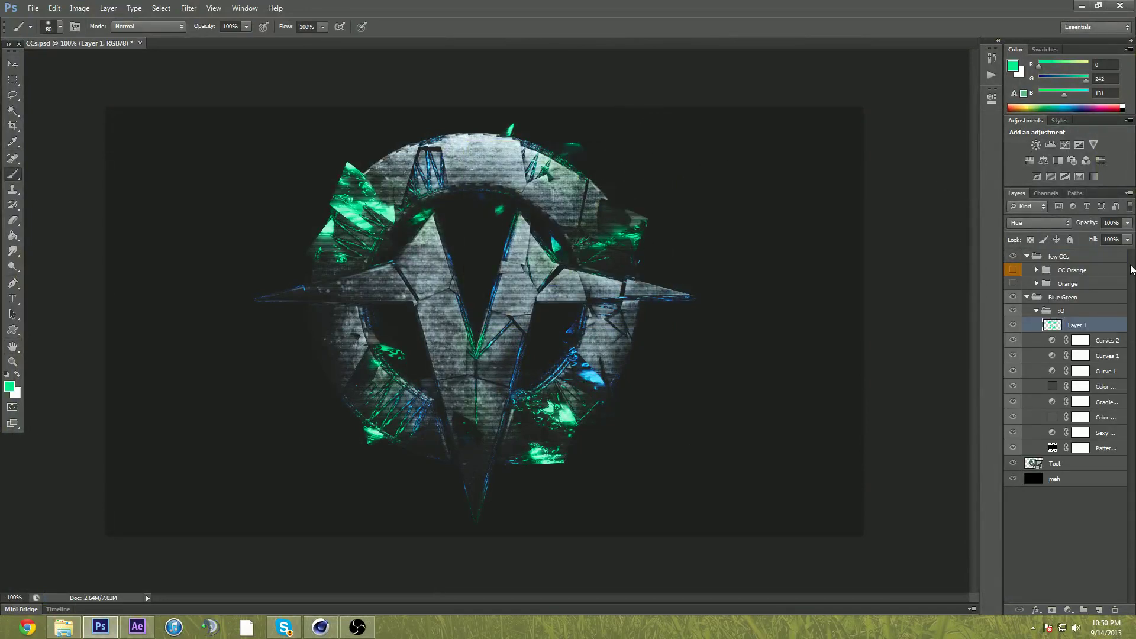
- Try an Exposure adjustment layer with exposure +1.10 and offset -0.0165 above Layer 1, and delete it
left_click(1078, 145)
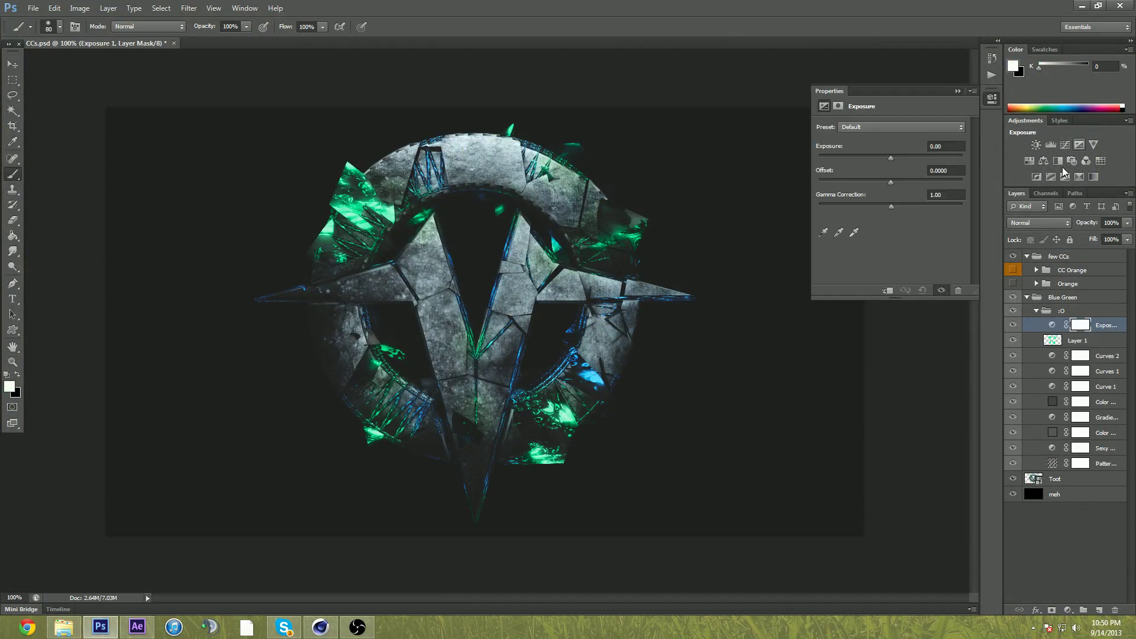
left_click_drag(890, 158, 889, 183)
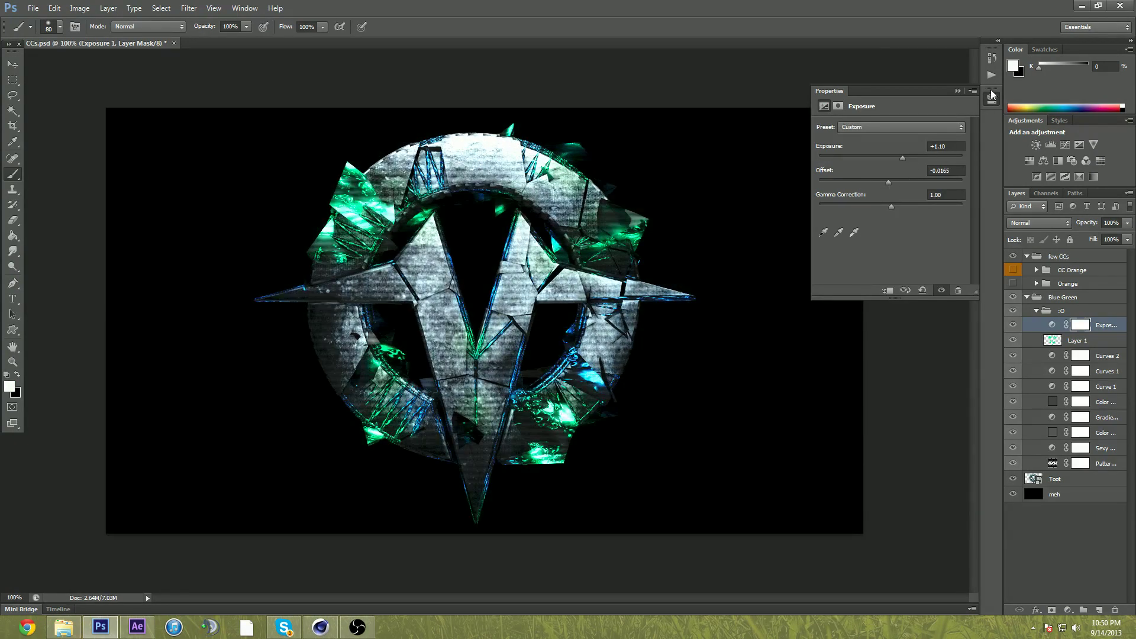
left_click(958, 91)
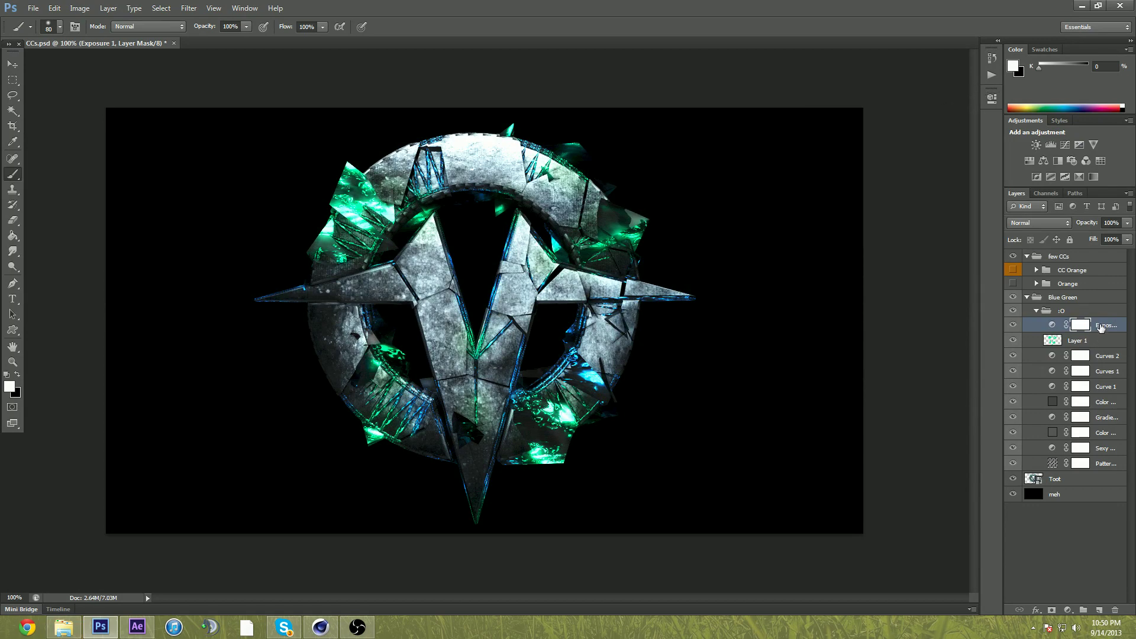
key("Delete")
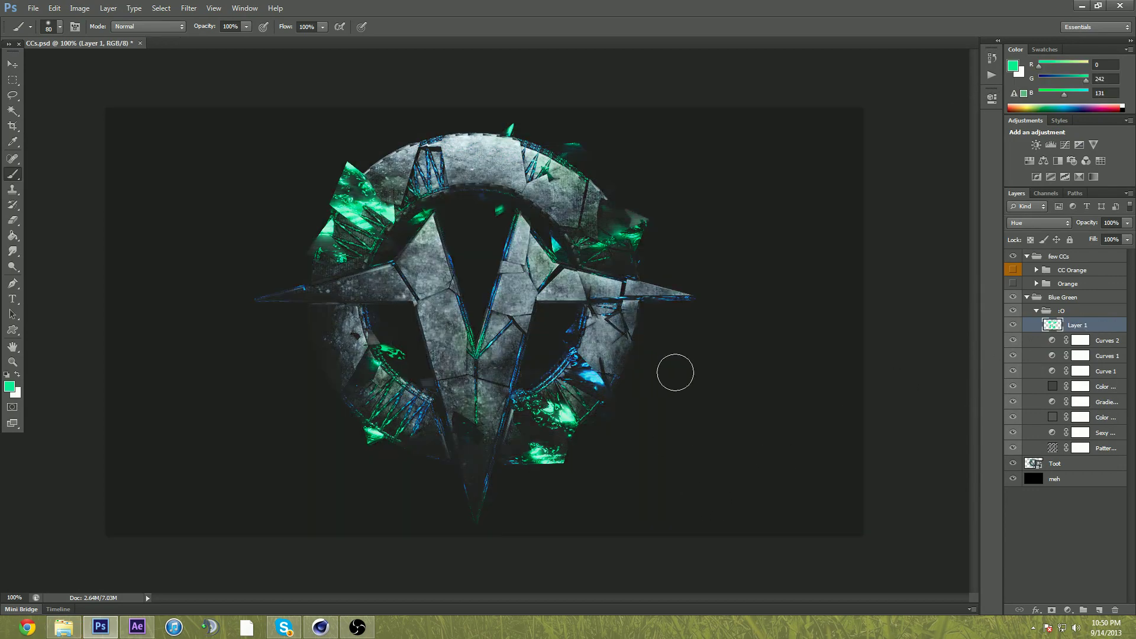
- Switch to After Effects, import toot2.jpg from the scraps folder and add it to Comp 1
left_click(137, 627)
left_click(64, 627)
left_click_drag(382, 294, 84, 243)
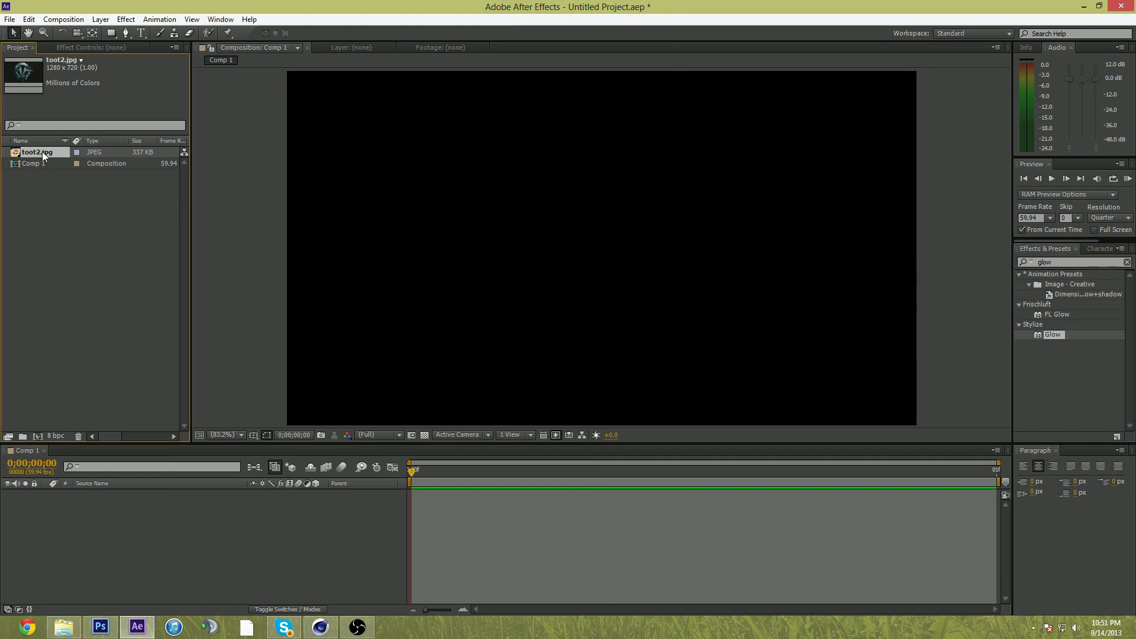
left_click_drag(42, 152, 489, 340)
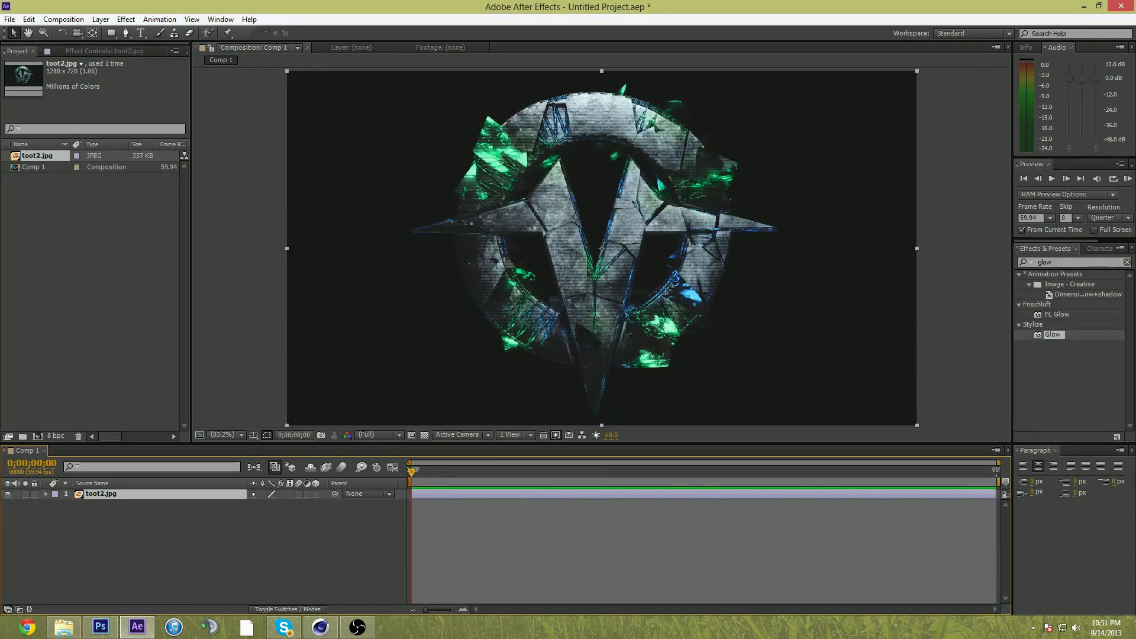
- Apply the Stylize Glow effect to the toot2.jpg layer and compare the image with the effect off and on
double_click(1048, 332)
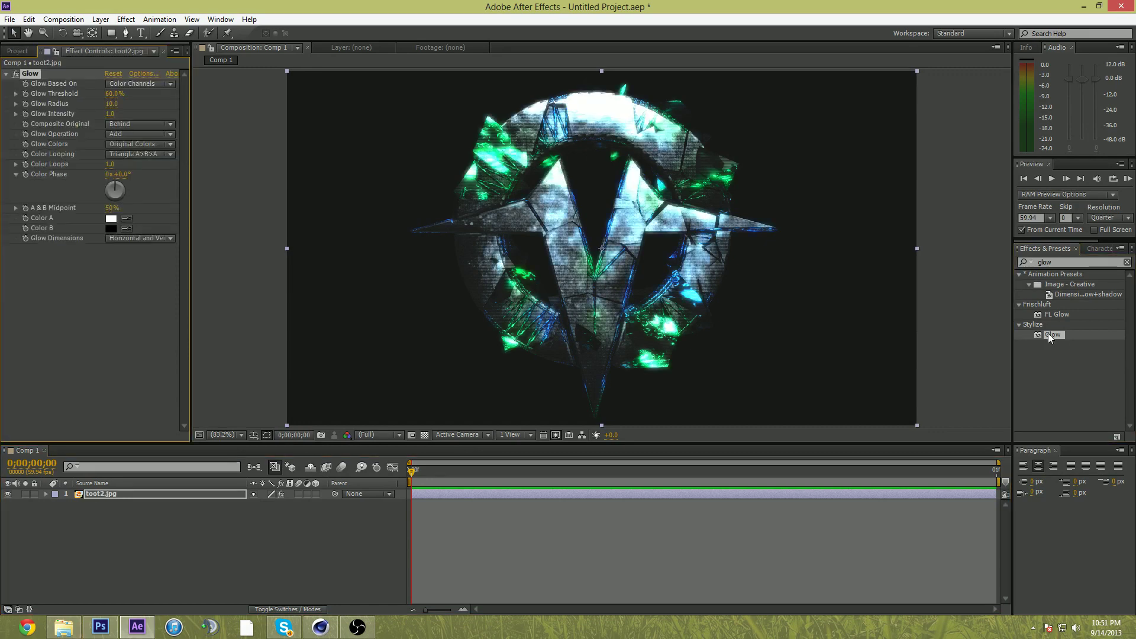
left_click(15, 74)
left_click(16, 74)
left_click(16, 74)
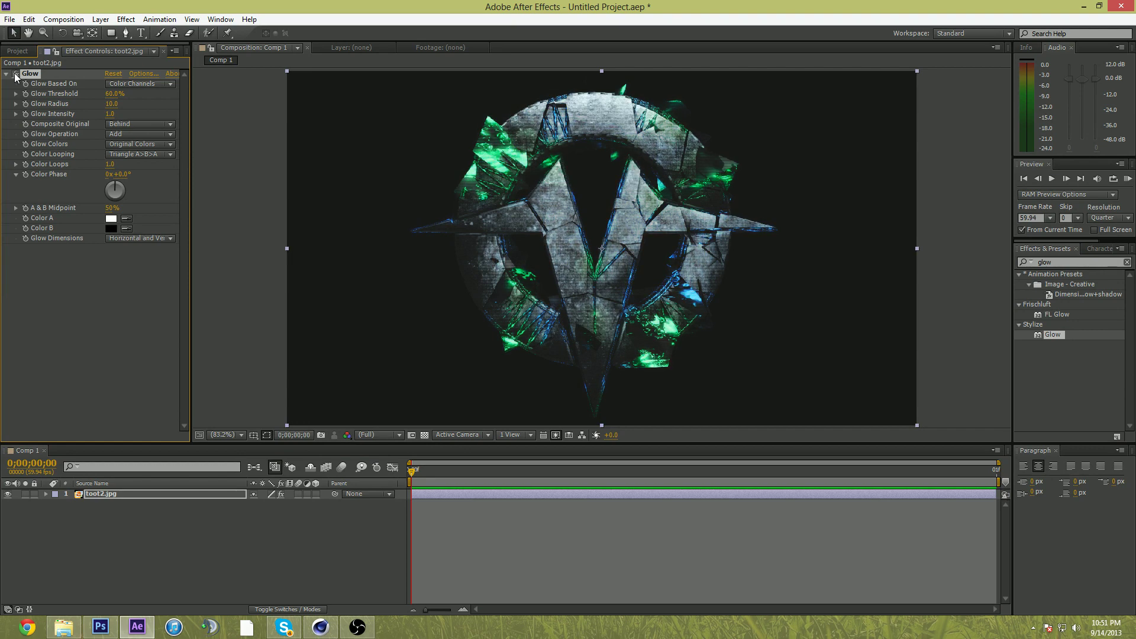
left_click(15, 73)
left_click(15, 74)
left_click(15, 74)
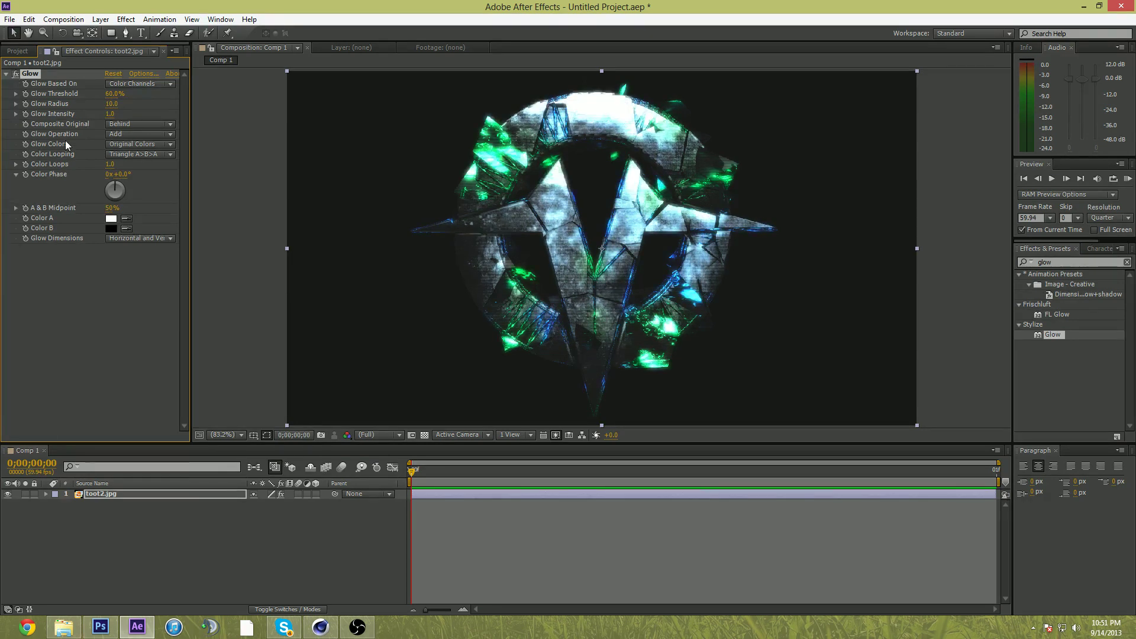
- Set the Glow effect's intensity to 0.5, radius to 57.7 and threshold to 47.1%
left_click(16, 113)
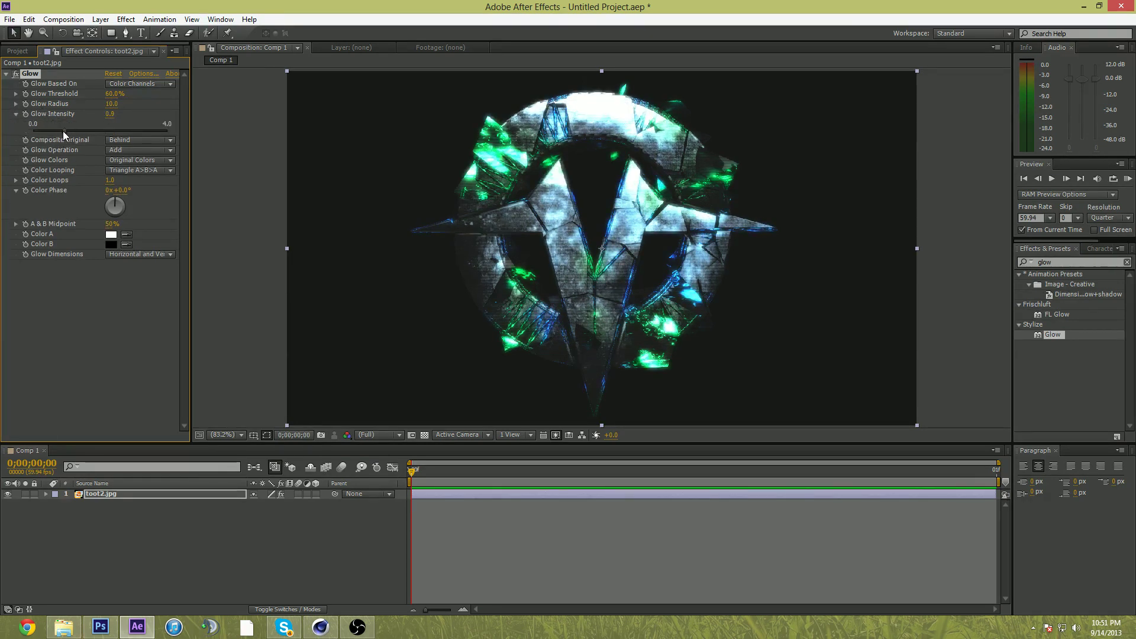
mouse_move(63, 130)
left_mouse_down()
mouse_move(32, 137)
mouse_move(208, 126)
mouse_move(36, 126)
mouse_move(46, 131)
left_mouse_up()
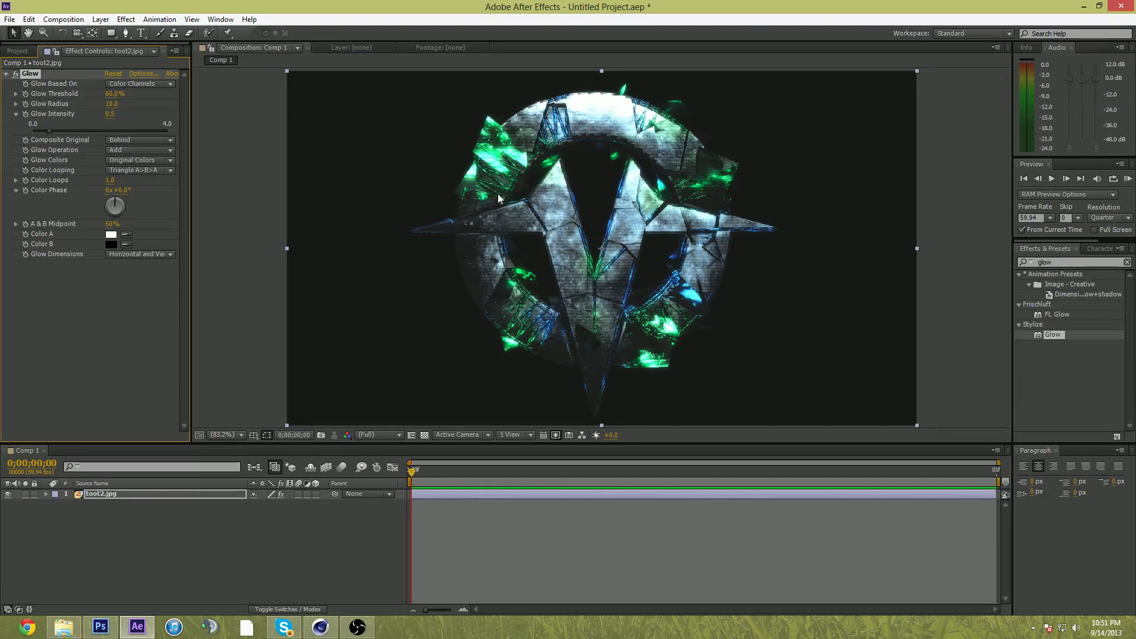
left_click(16, 104)
left_click_drag(48, 120, 105, 115)
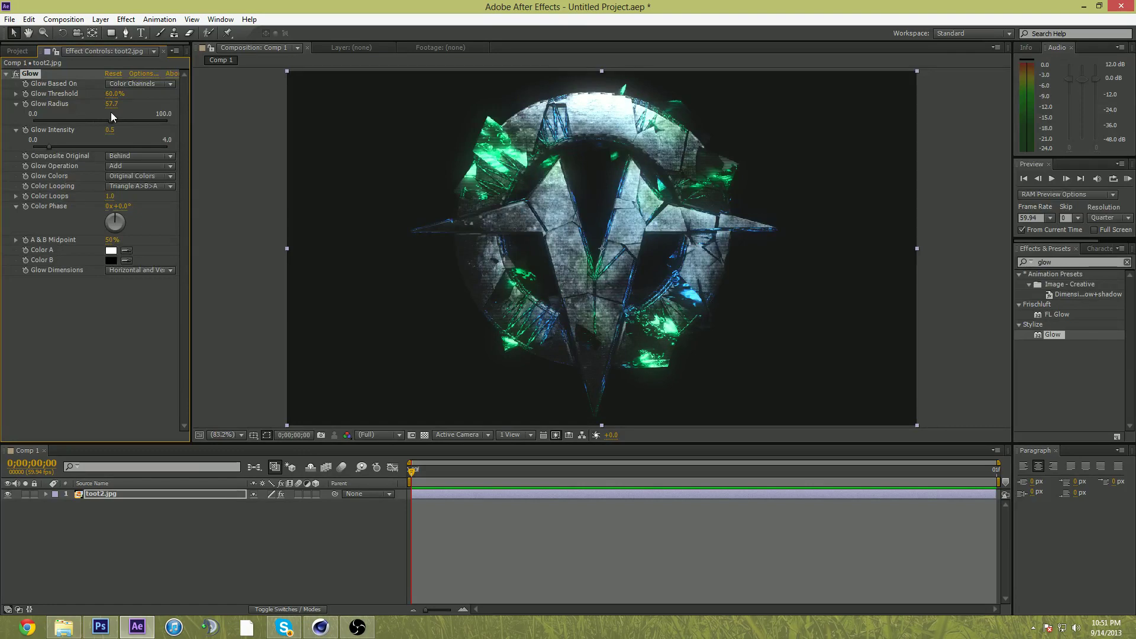
left_click(16, 94)
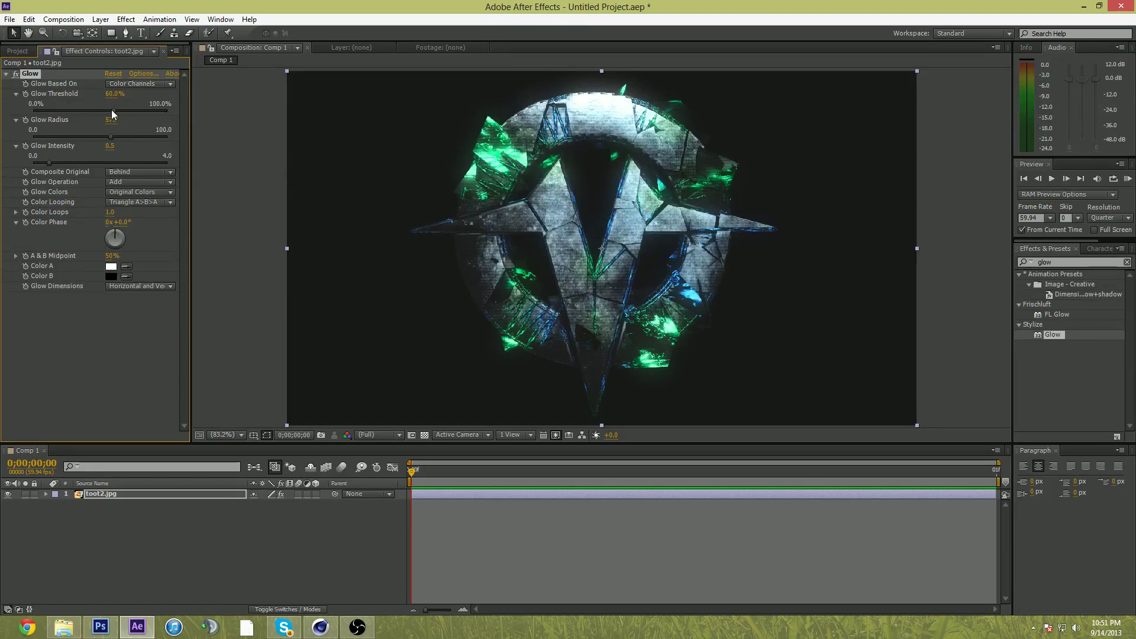
mouse_move(112, 110)
left_mouse_down()
mouse_move(152, 112)
mouse_move(46, 115)
mouse_move(115, 108)
mouse_move(51, 127)
mouse_move(32, 114)
mouse_move(147, 105)
mouse_move(97, 109)
left_mouse_up()
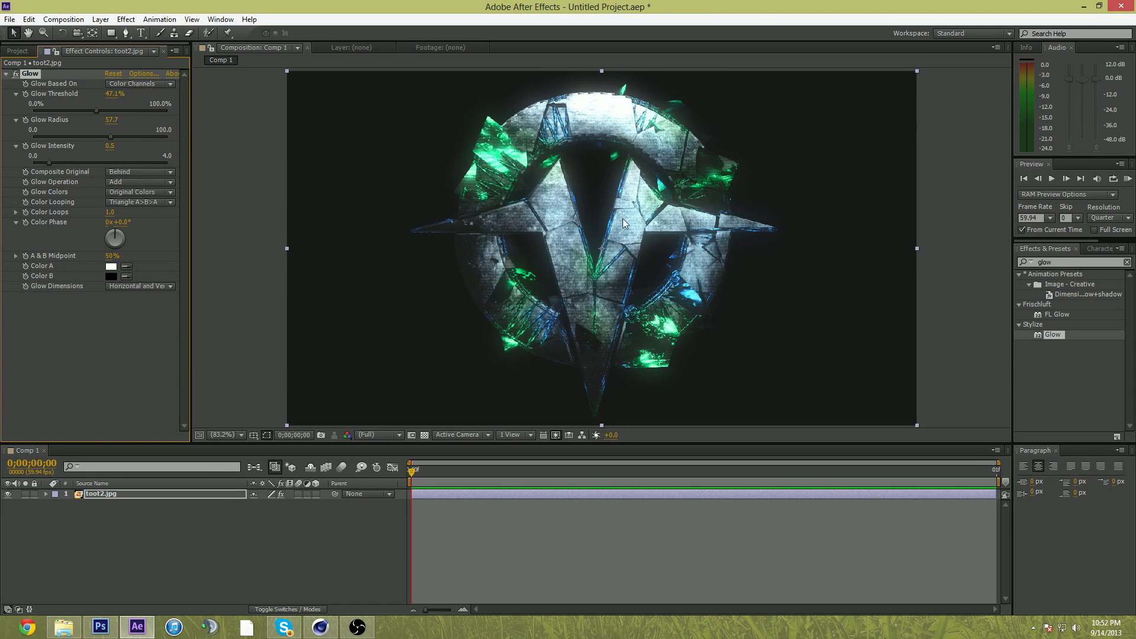
- Check the duration in Comp 1's composition settings
right_click(80, 413)
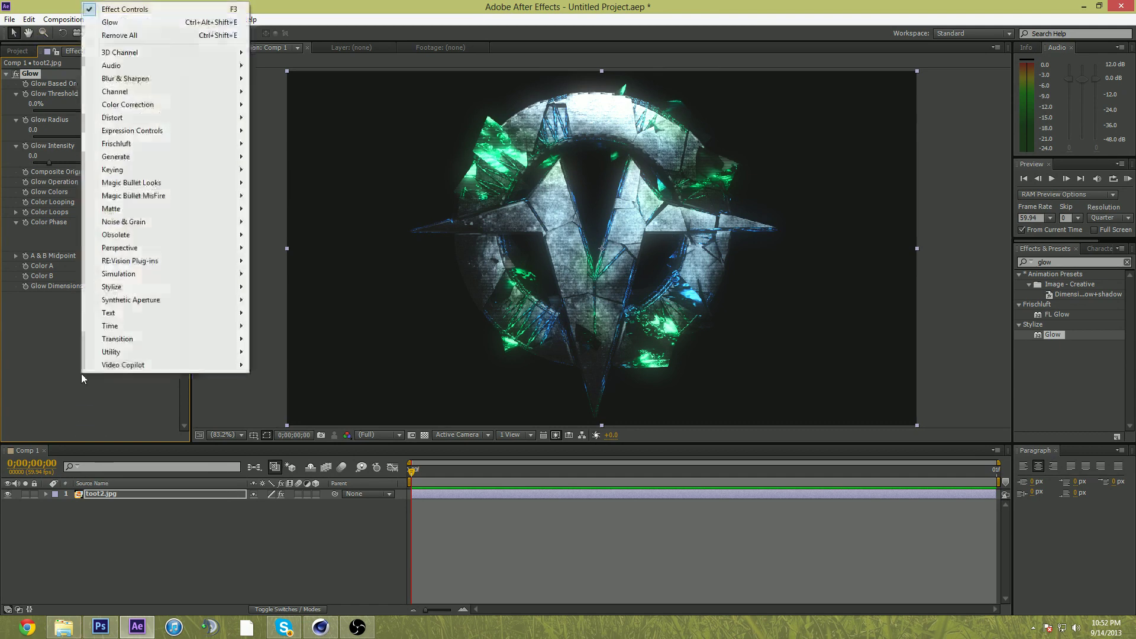
right_click(88, 571)
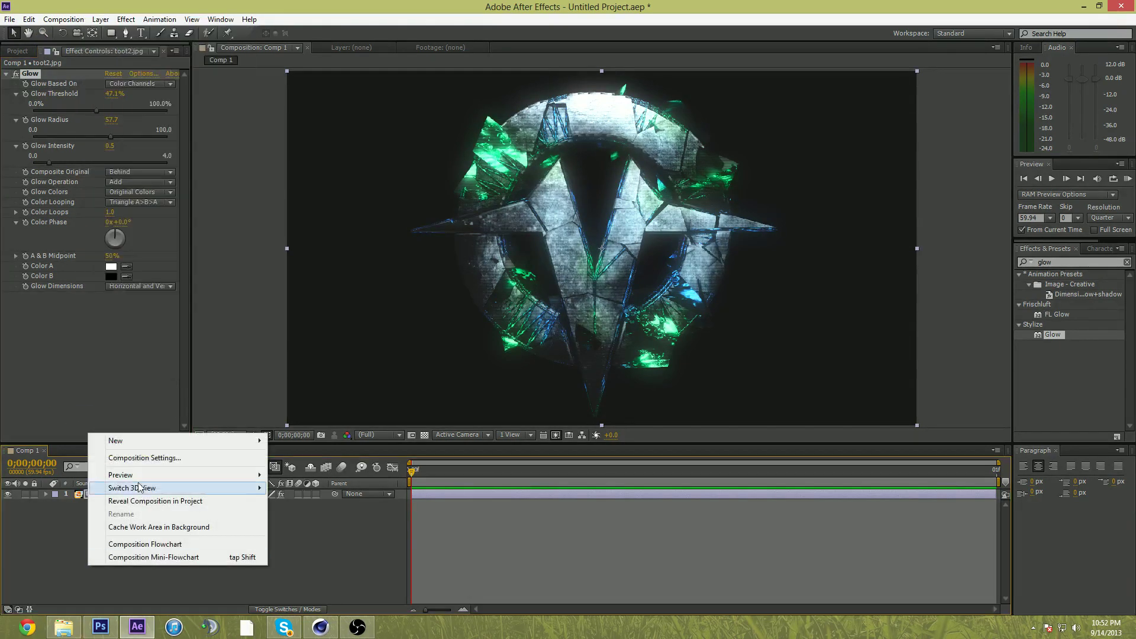
left_click(154, 456)
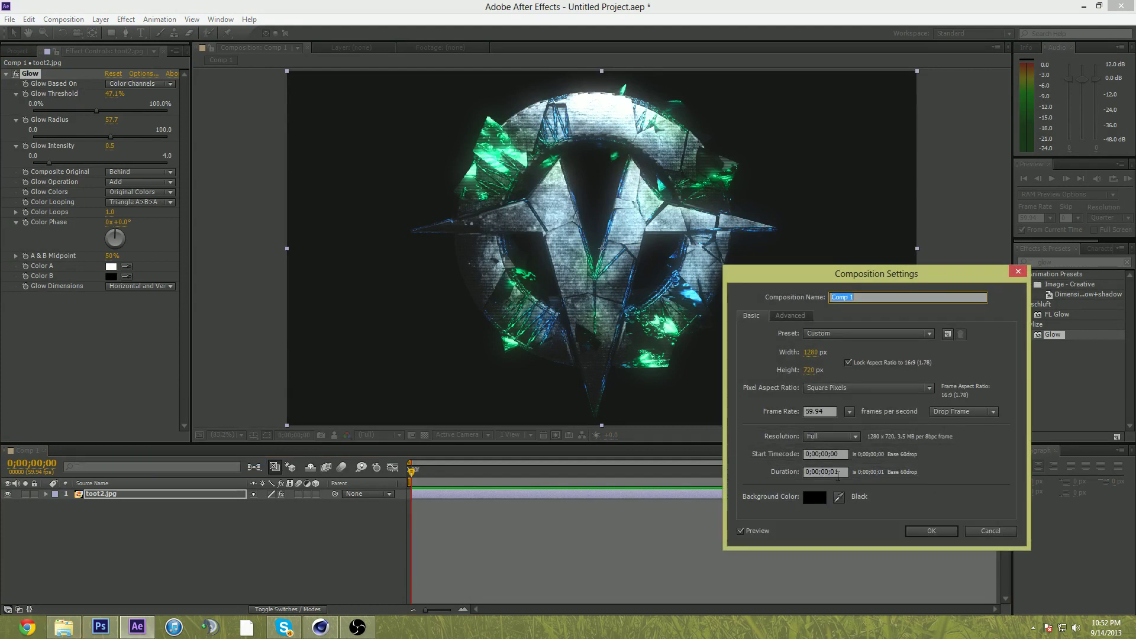
left_click(837, 472)
left_click(842, 473)
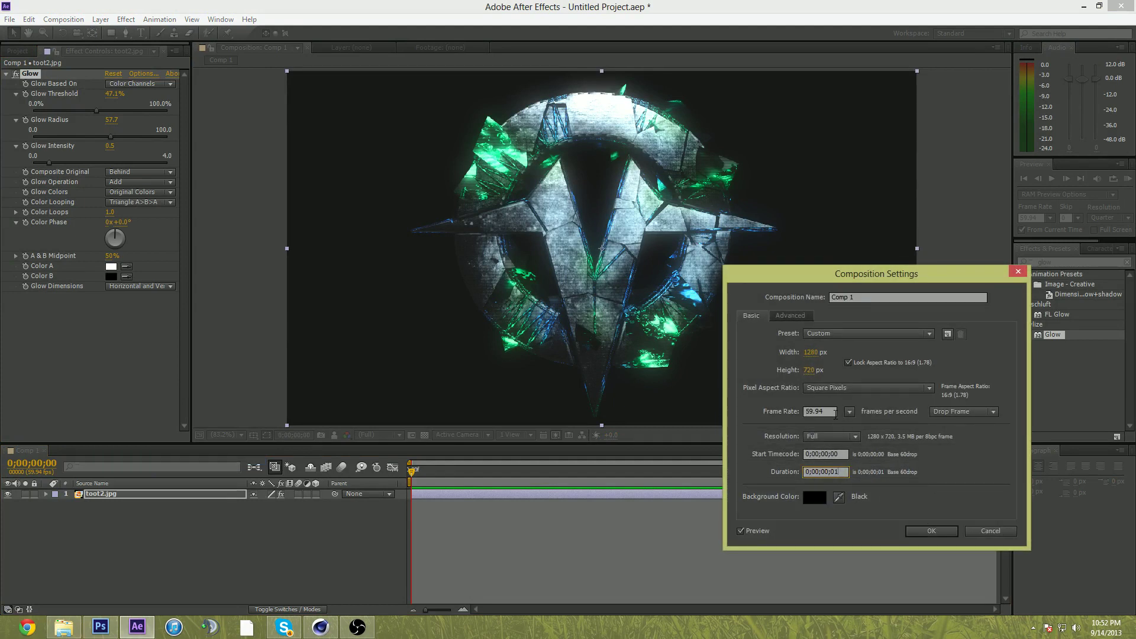
left_click(931, 531)
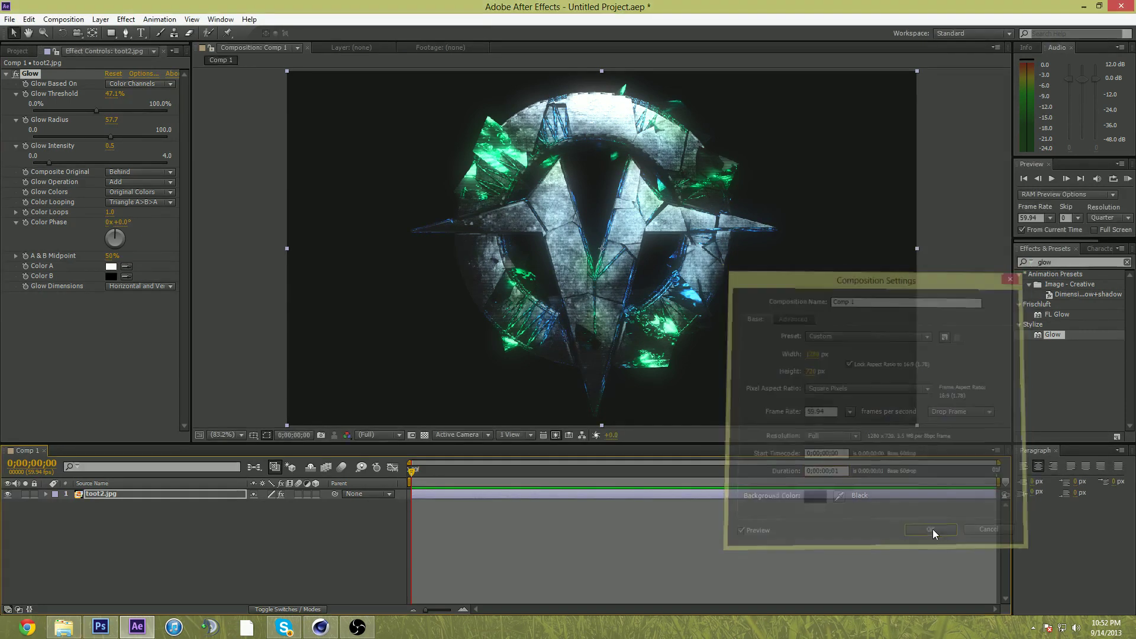
left_click(17, 51)
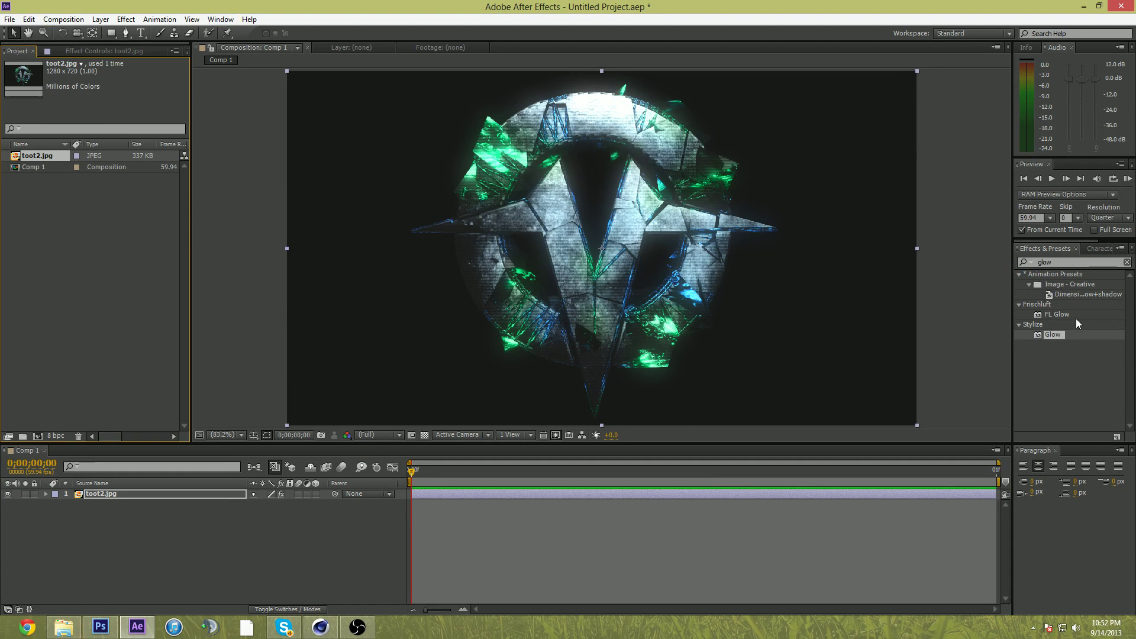
- Find the Magic Bullet Looks effect with the search term look, apply it to toot2.jpg and open its look editor
left_click(1076, 261)
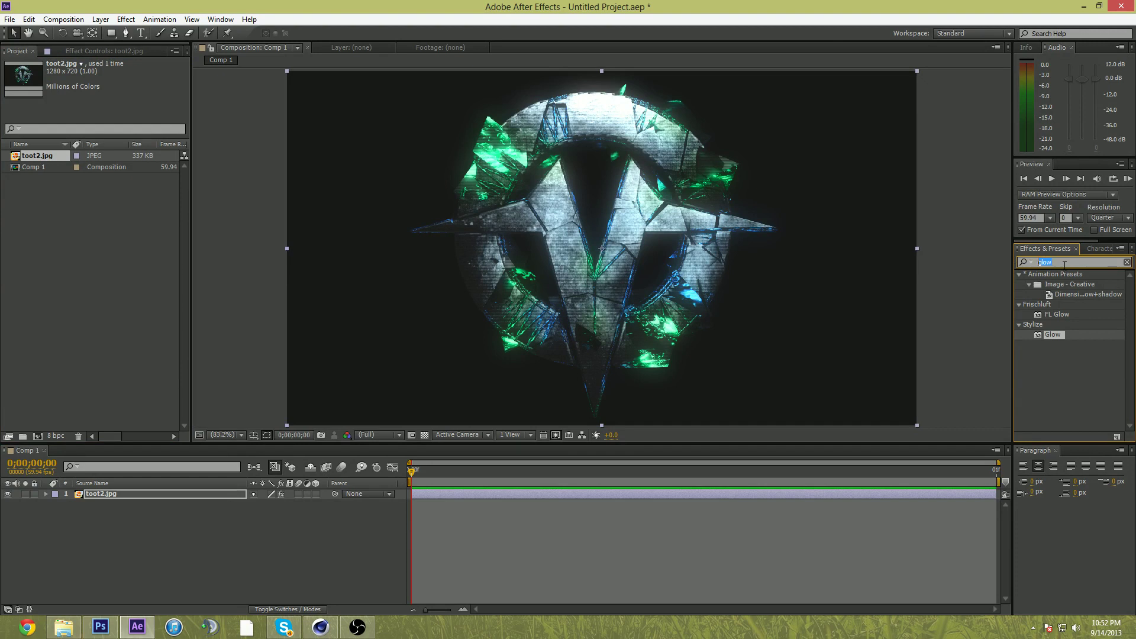
type("look")
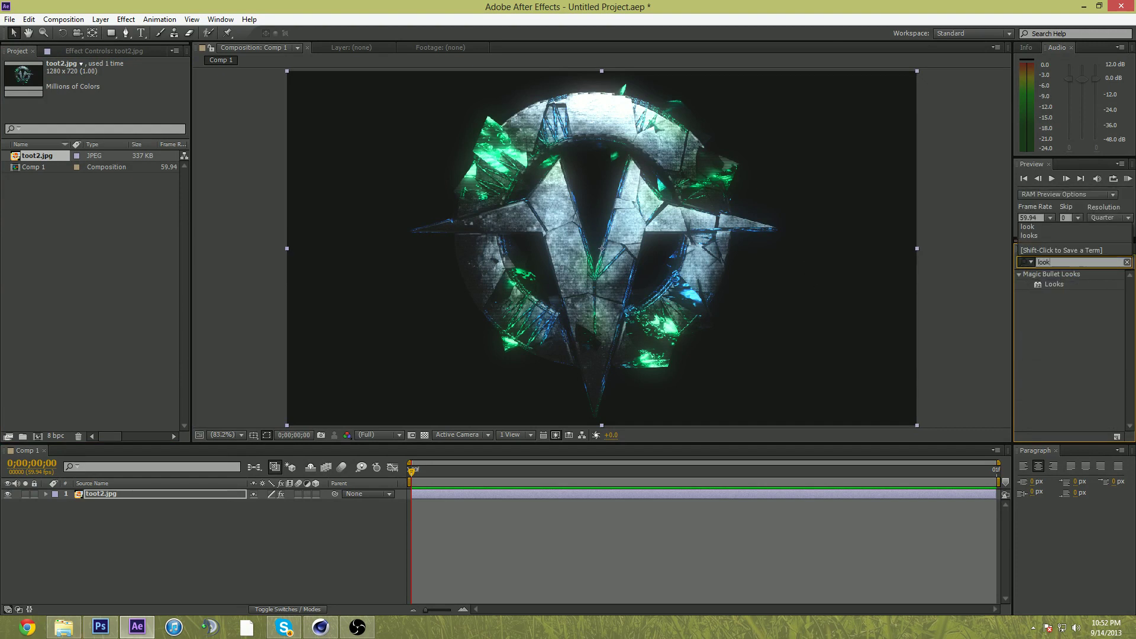
double_click(1051, 285)
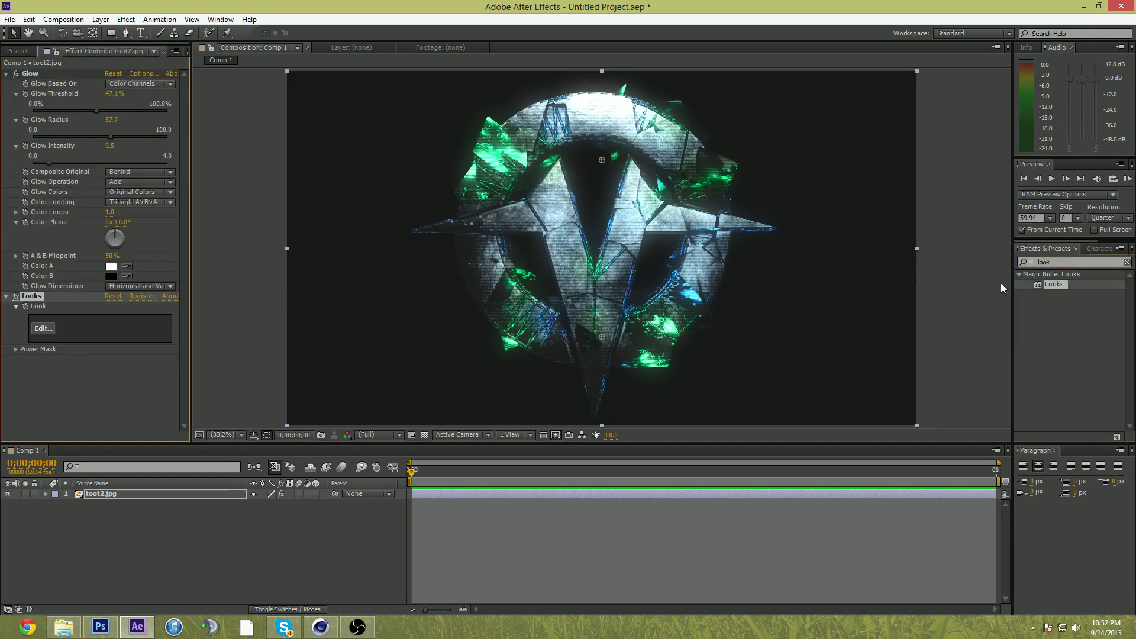
left_click(43, 328)
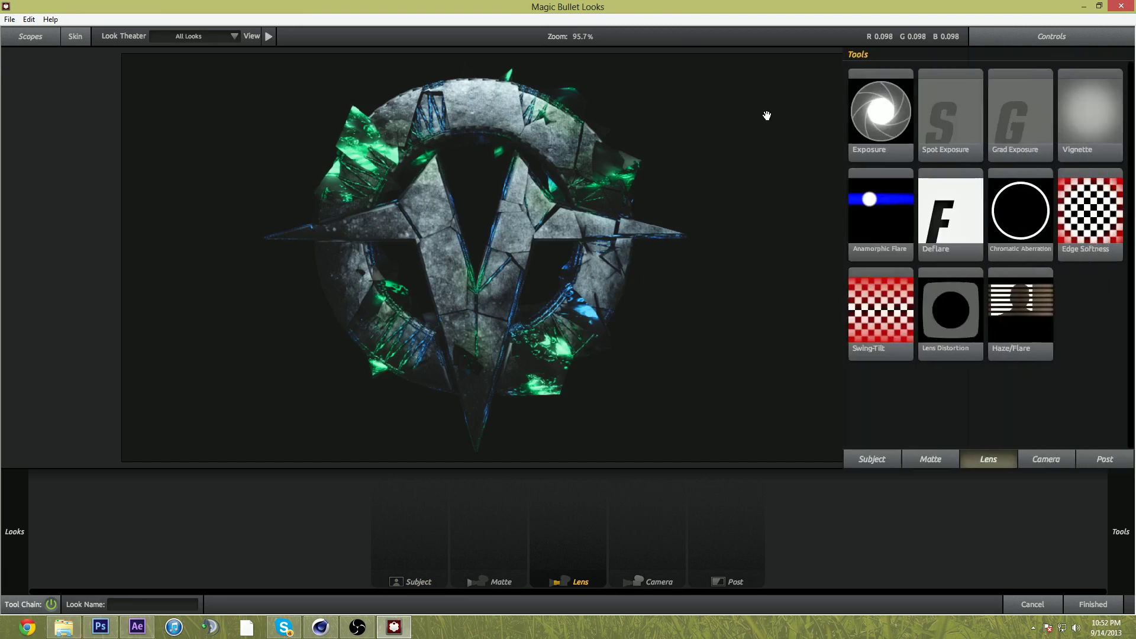
- Try a Chromatic Aberration lens tool with Red/Cyan +1.600 and Green/Magenta -1.160, and close the look editor without applying it
mouse_move(1134, 215)
left_click_drag(1027, 215, 565, 532)
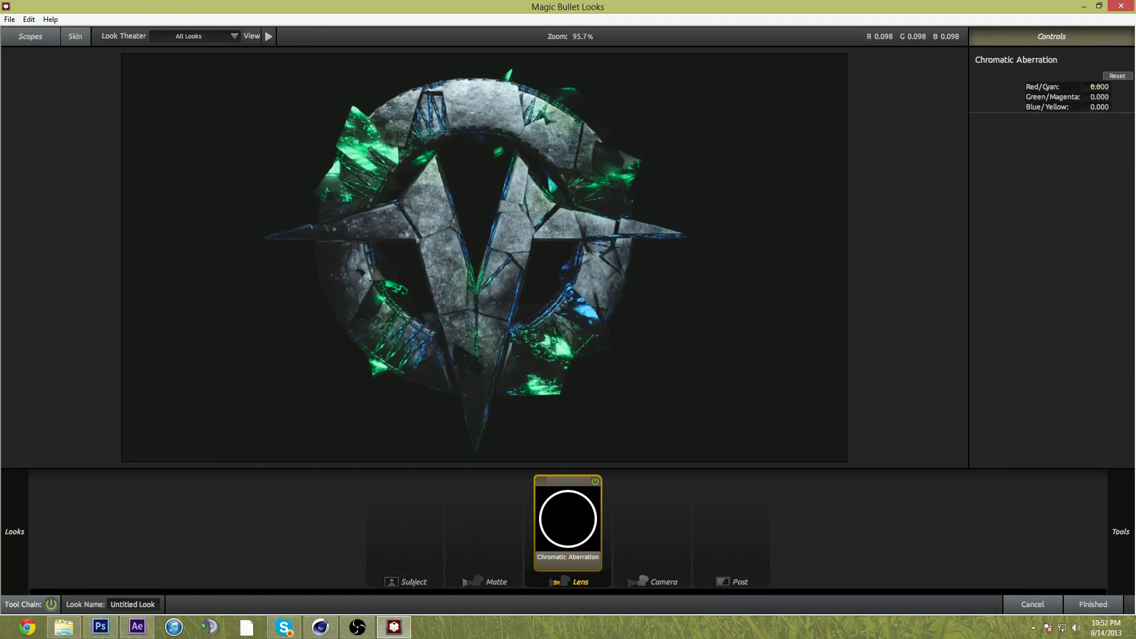
mouse_move(1099, 87)
left_mouse_down()
mouse_move(1127, 87)
mouse_move(1093, 87)
left_mouse_up()
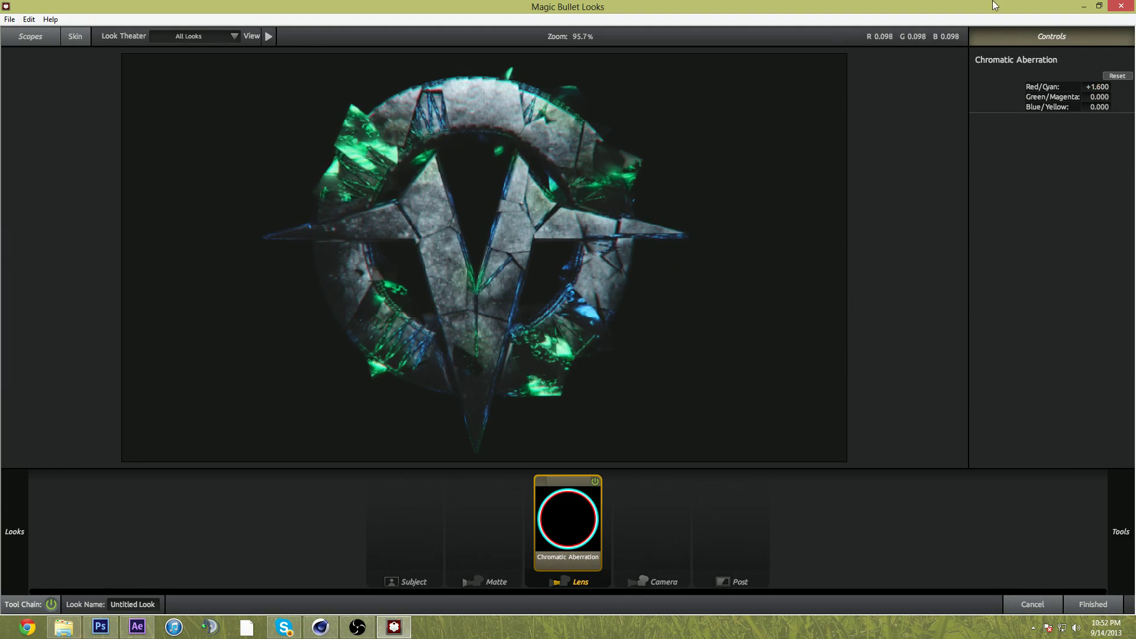
left_click_drag(1099, 97, 1088, 97)
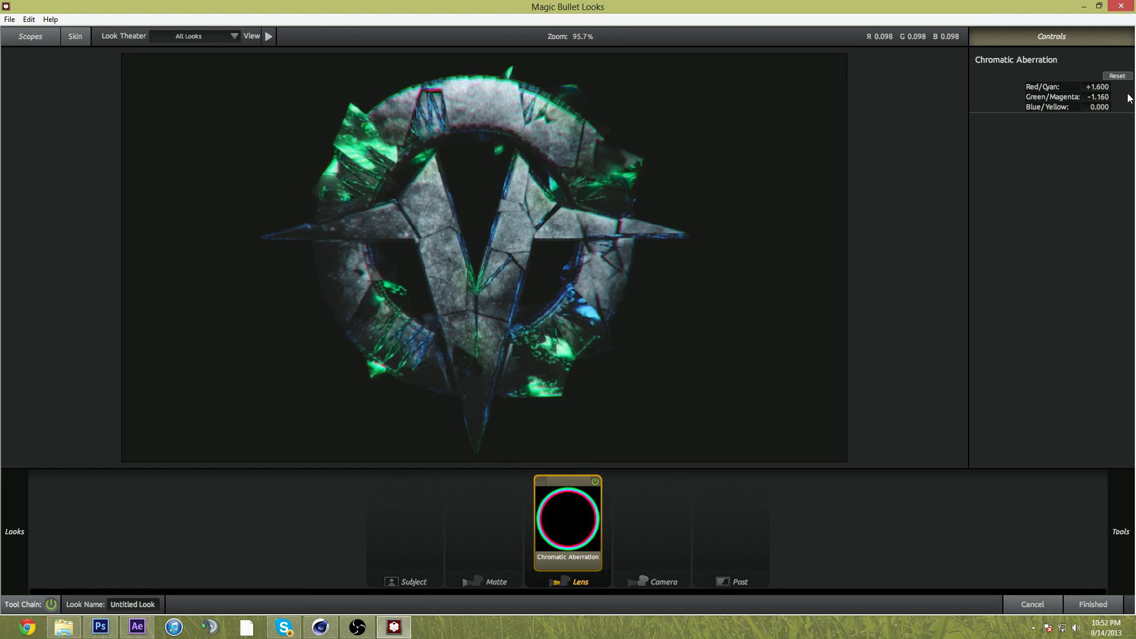
left_click(1121, 6)
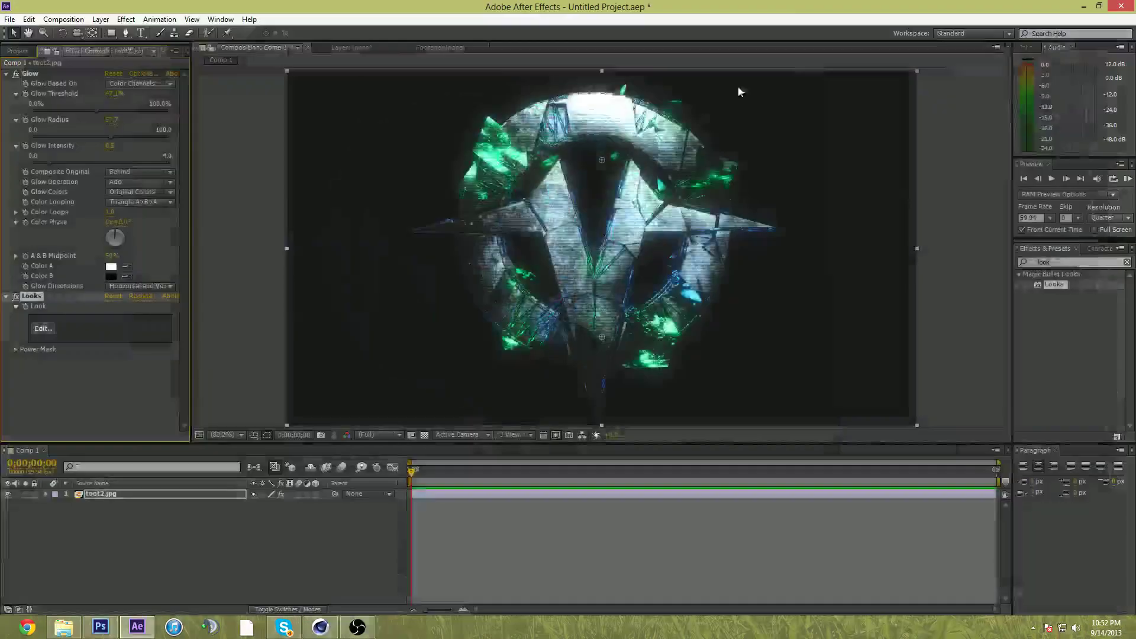
- Add Comp 1 to the render queue and set its output format to JPEG Sequence
left_click(28, 20)
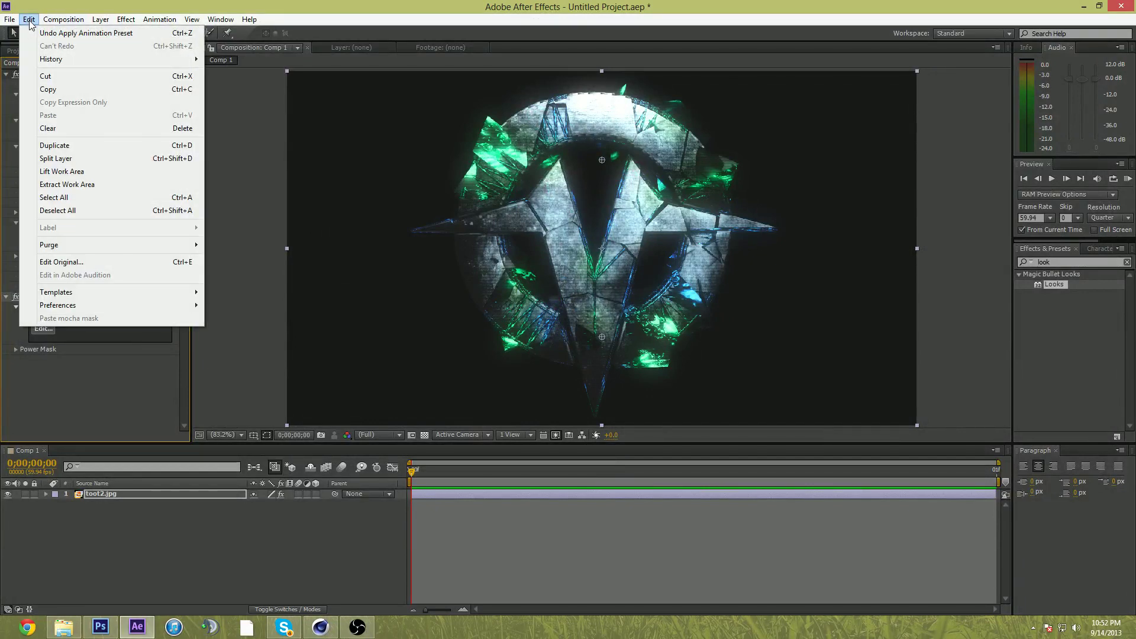
mouse_move(10, 19)
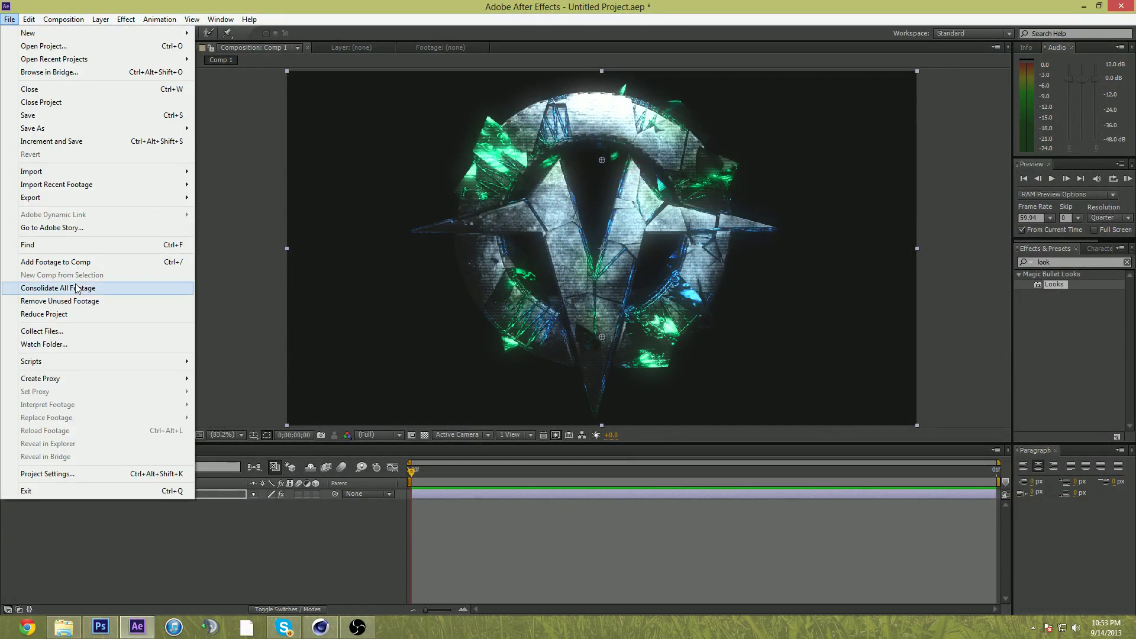
mouse_move(128, 201)
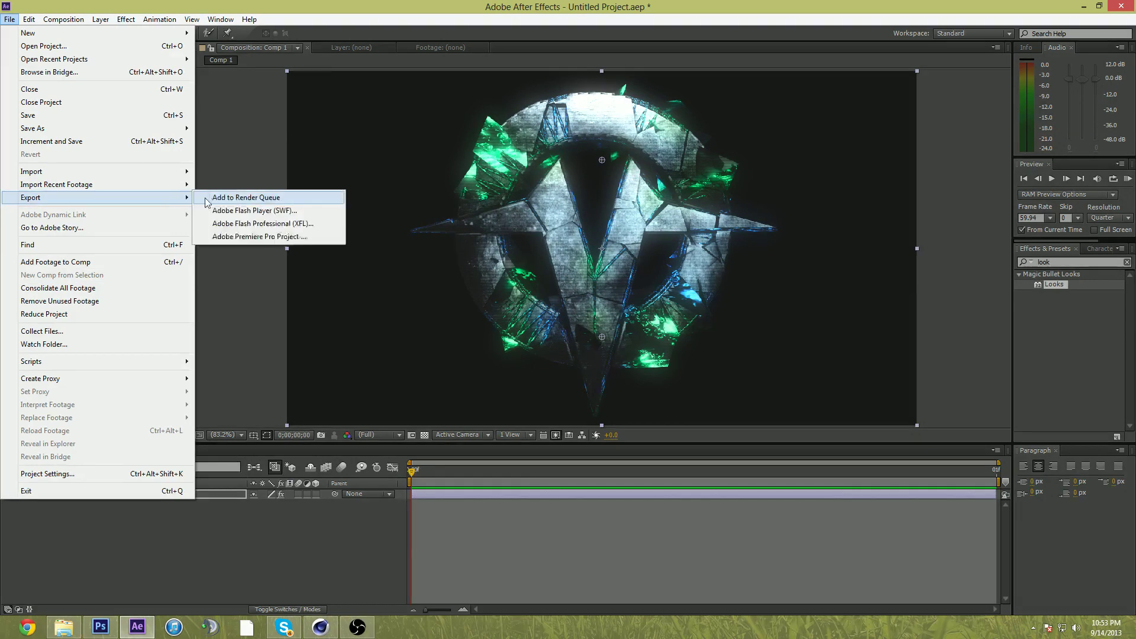
left_click(237, 199)
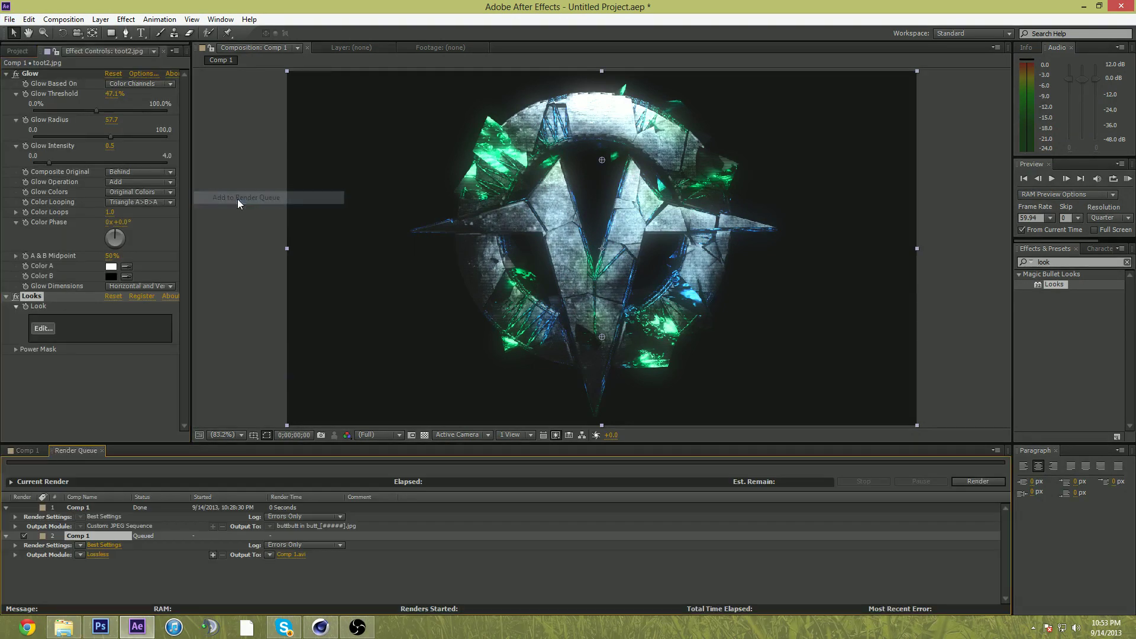
left_click(97, 554)
left_click(506, 169)
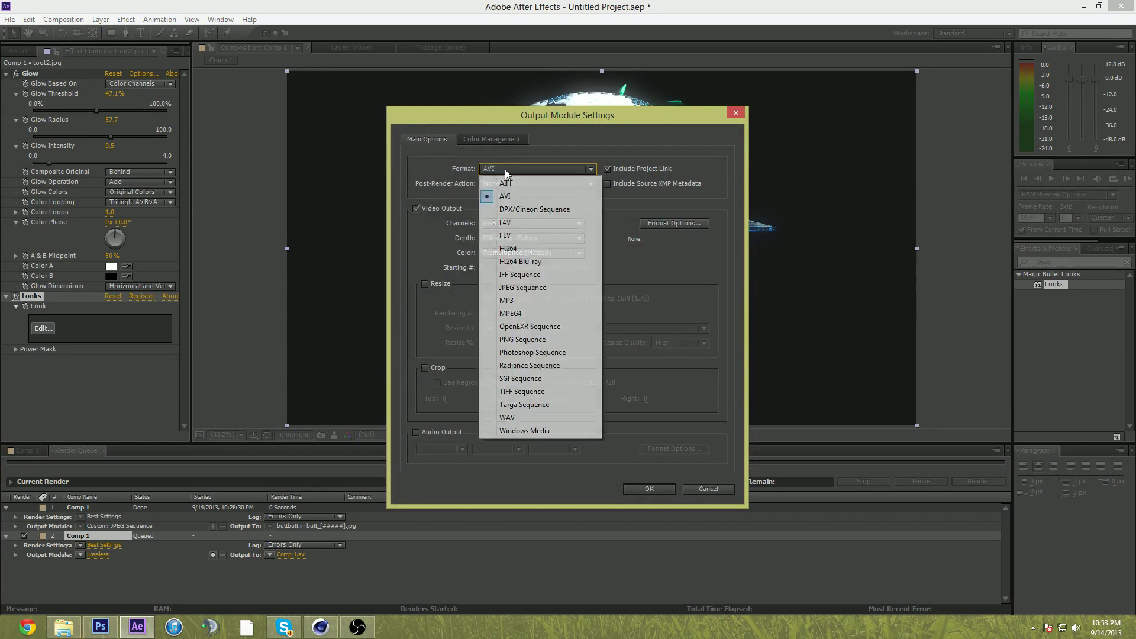
left_click(545, 289)
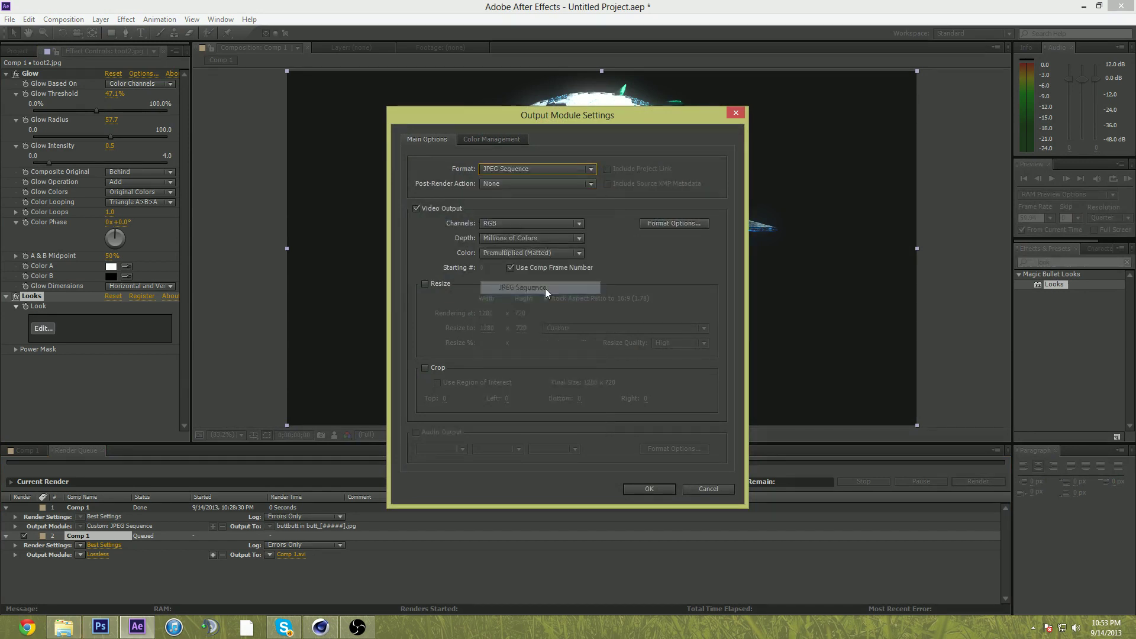
left_click(649, 489)
- Name the output toot 3 in the scraps folder and render Comp 1
left_click(299, 554)
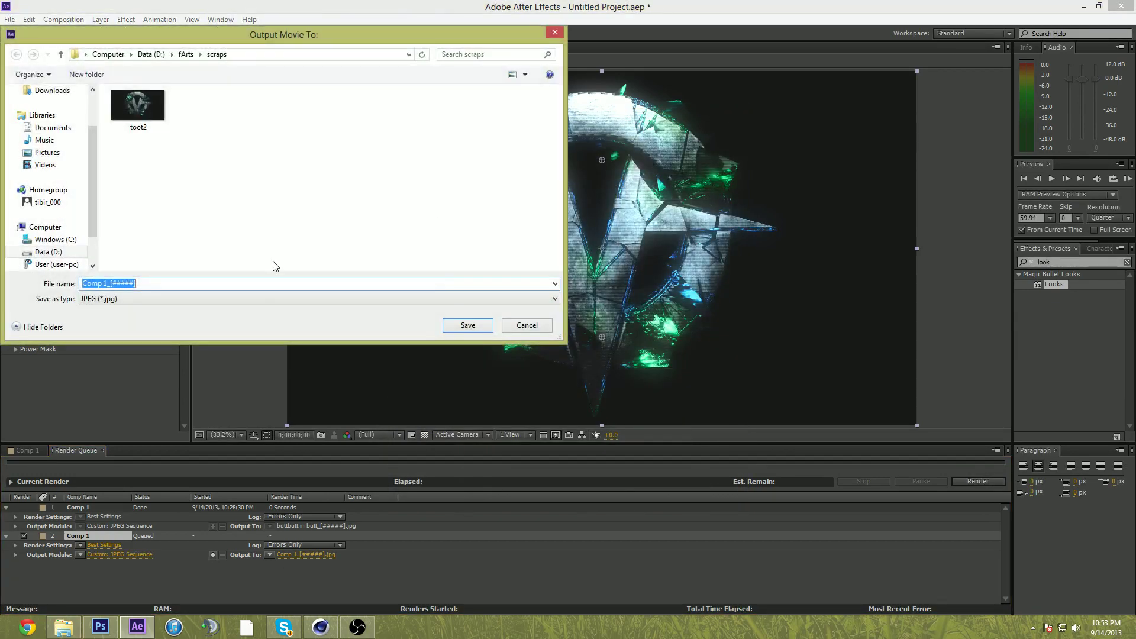
type("to")
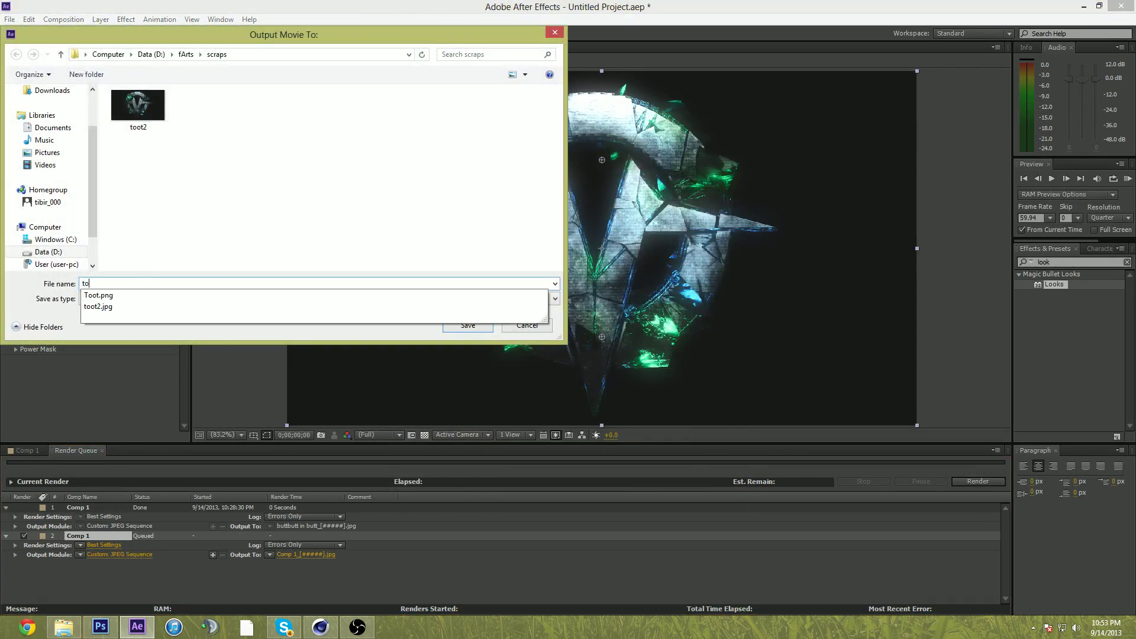
type("ot 3")
key("Return")
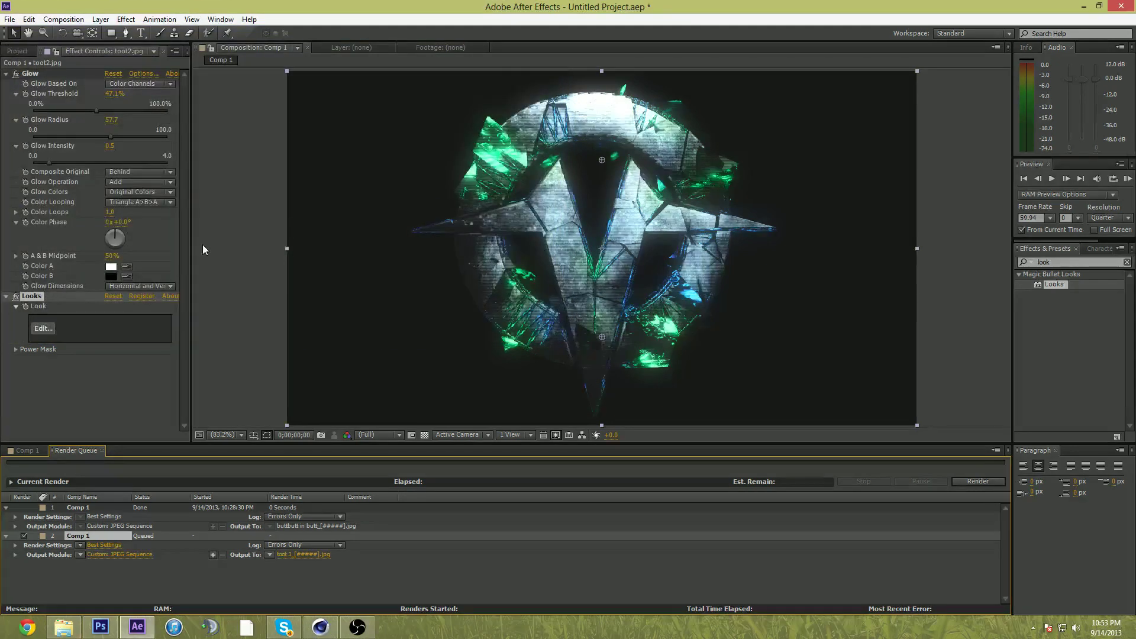
left_click(995, 483)
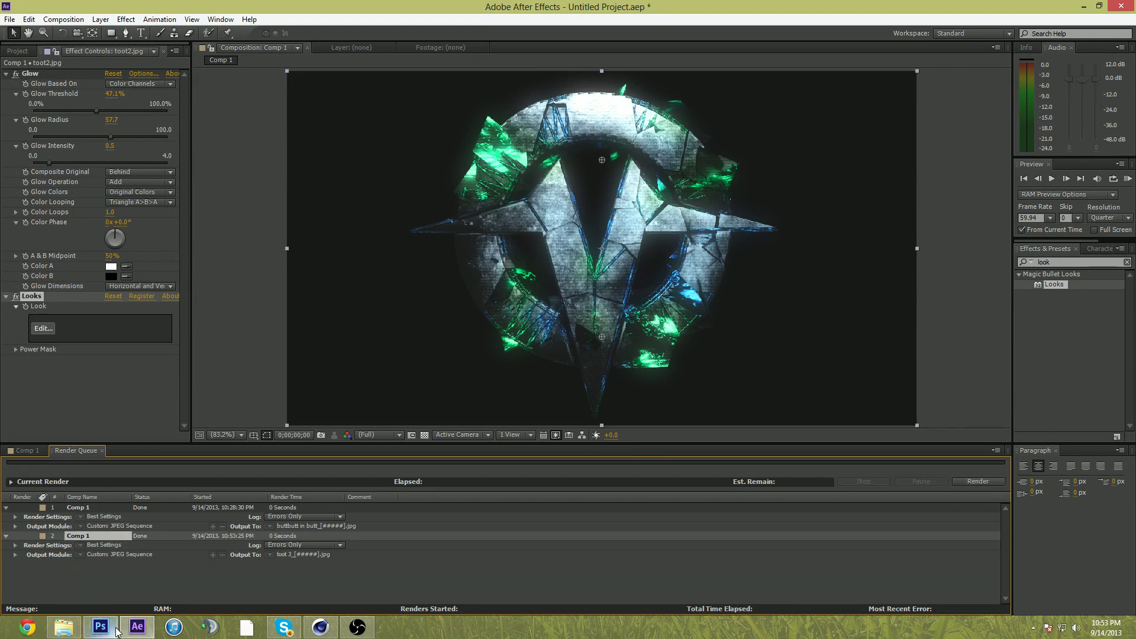
- Place toot 3_00000 from the scraps folder into CCs.psd in Photoshop and move its layer above the Blue Green group
mouse_move(66, 632)
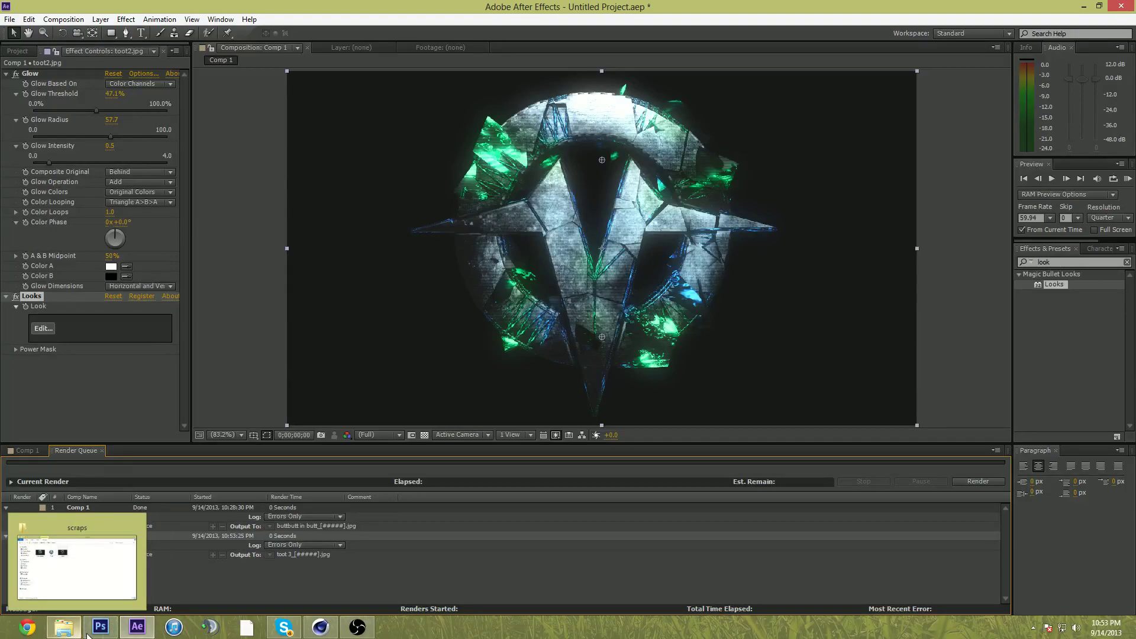
left_click(65, 632)
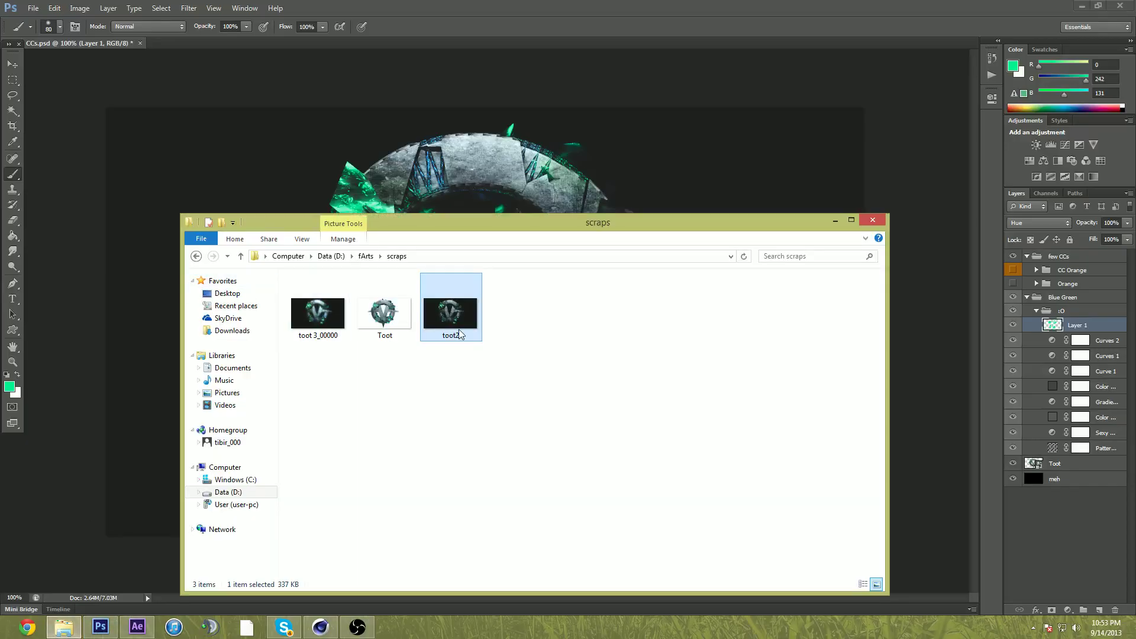
left_click_drag(315, 314, 464, 195)
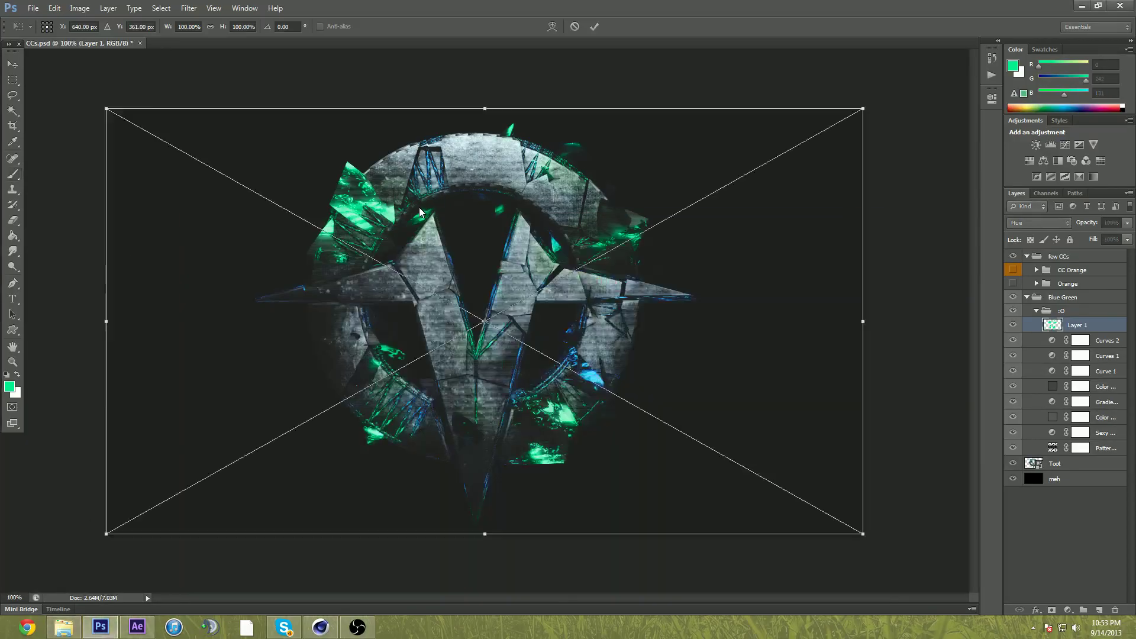
key("Return")
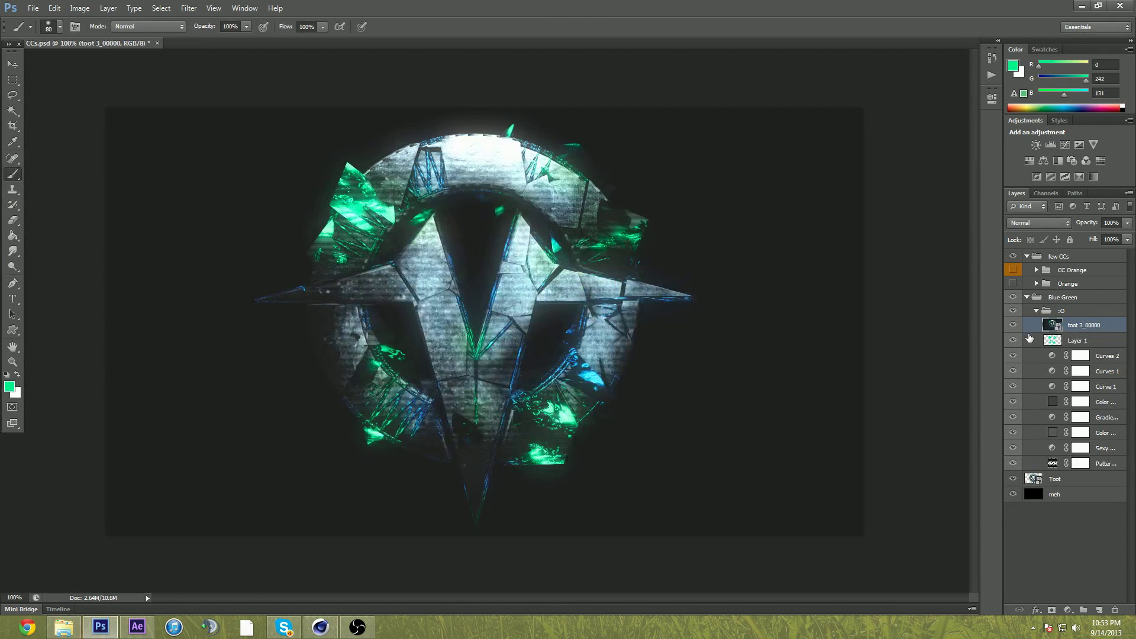
left_click_drag(1070, 327, 1067, 294)
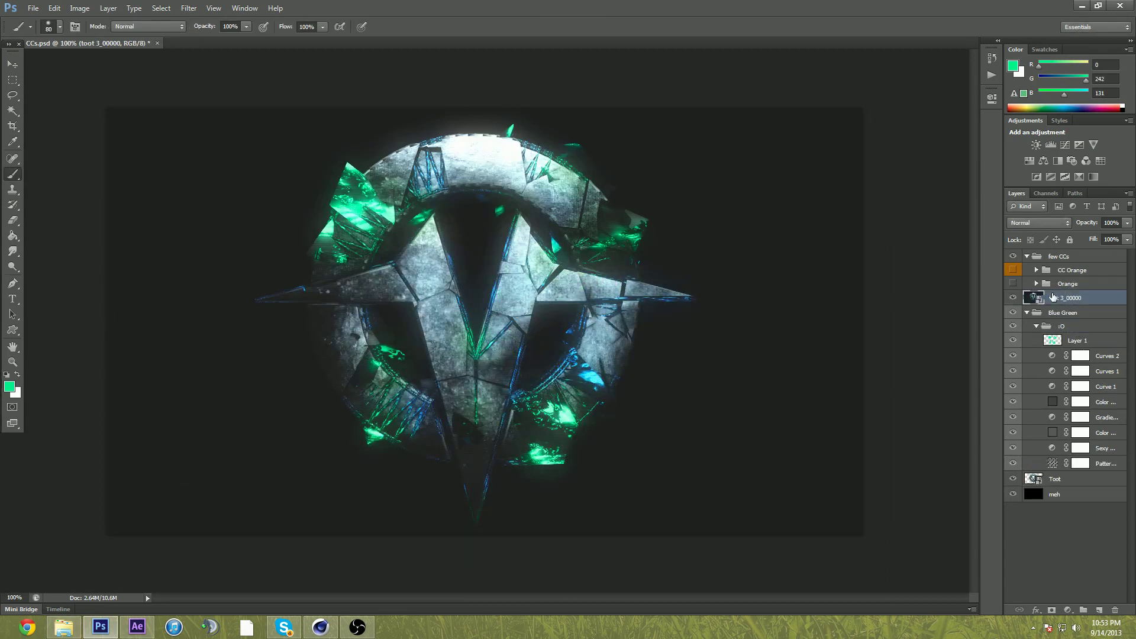
- Compare the logo with and without the After Effects glow by repeatedly hiding and showing the toot 3_00000 layer
left_click(1011, 298)
left_click(1011, 298)
left_click(1011, 299)
left_click(1012, 298)
left_click(1012, 298)
left_click(1012, 298)
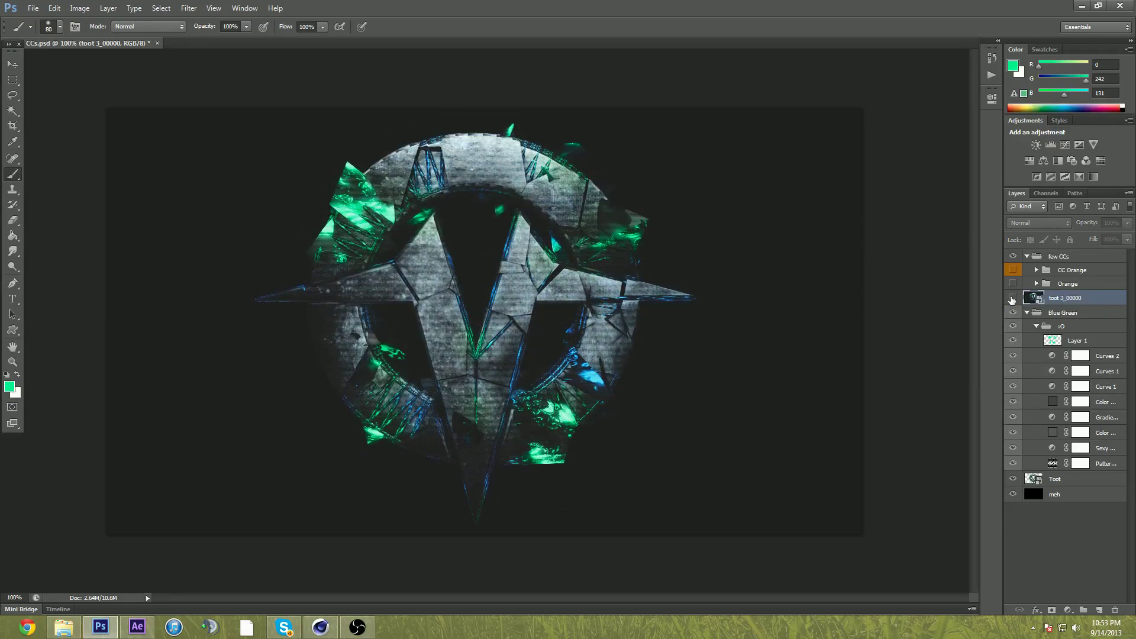
left_click(1012, 298)
left_click(1012, 298)
left_click(1012, 299)
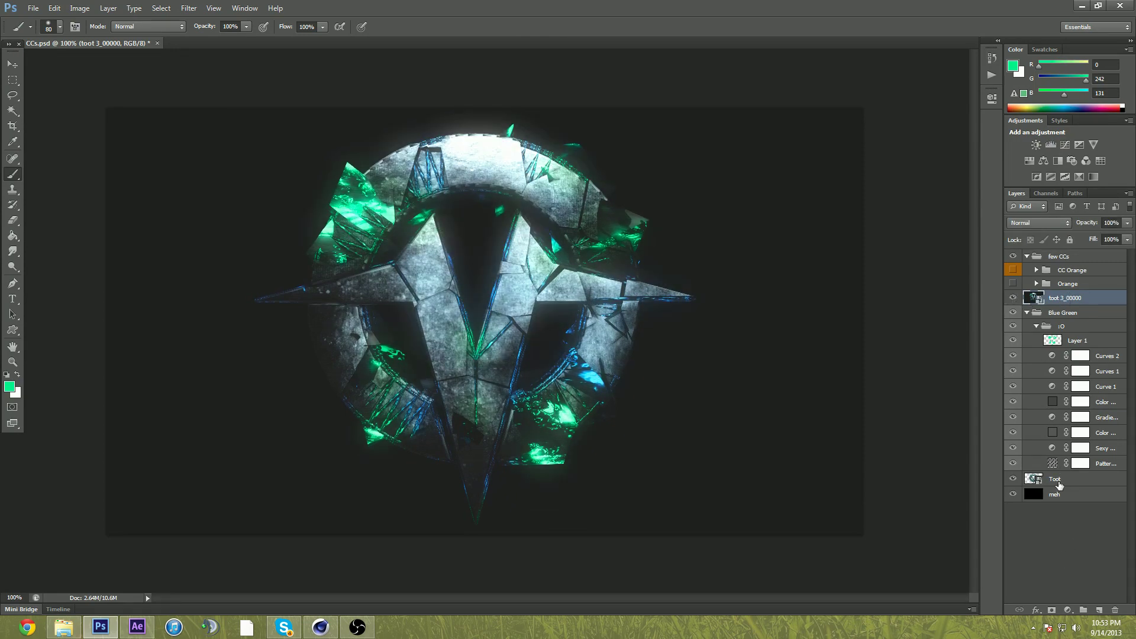
left_click(1012, 298)
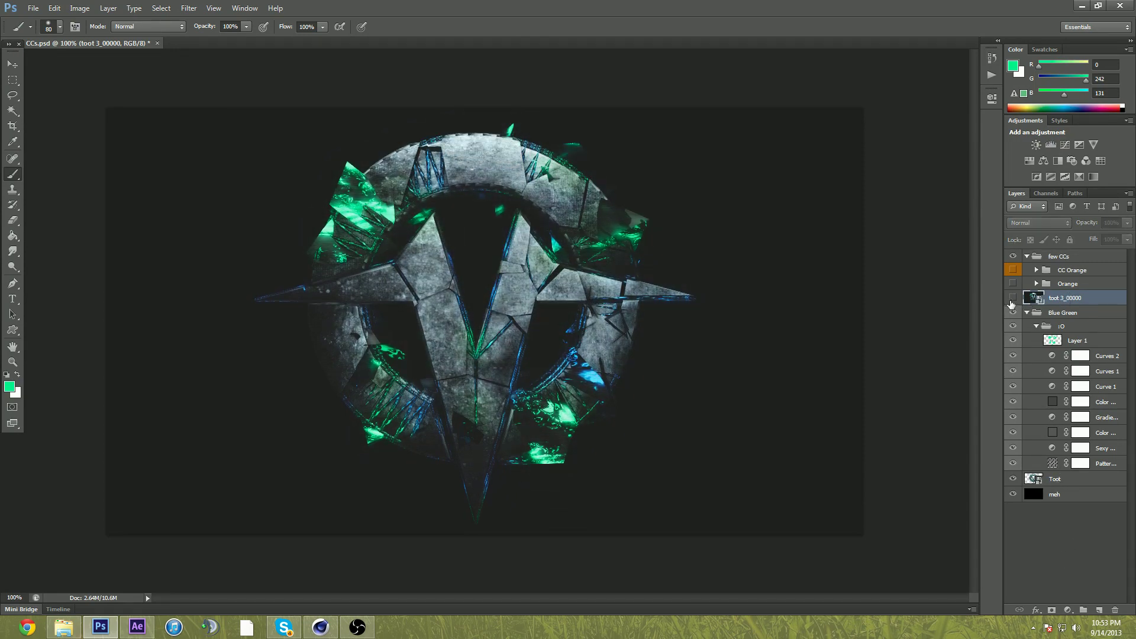
left_click(1012, 298)
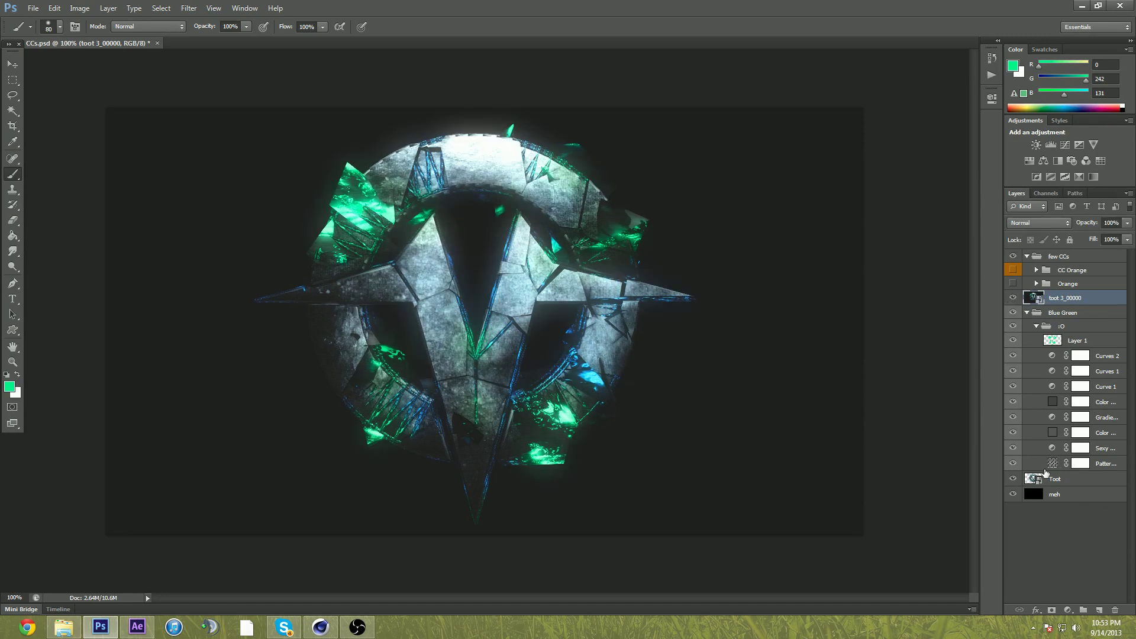
- Load the outline of the Toot layer as a selection and invert it to cover the background
left_click(1057, 480)
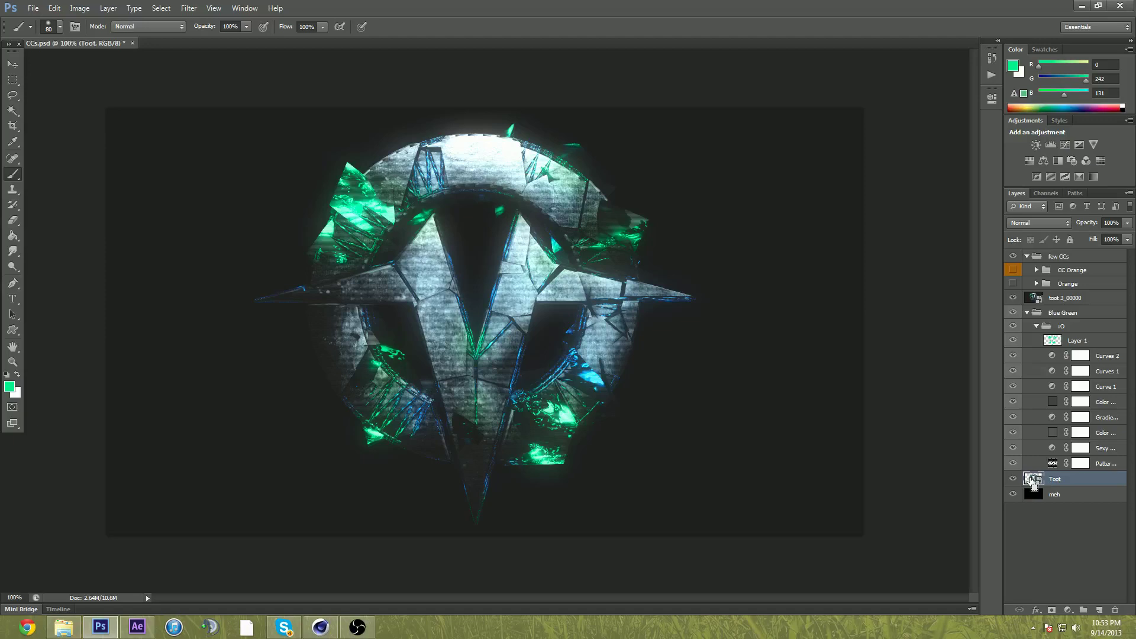
left_click(1033, 481, "ctrl")
key("ctrl+shift+i")
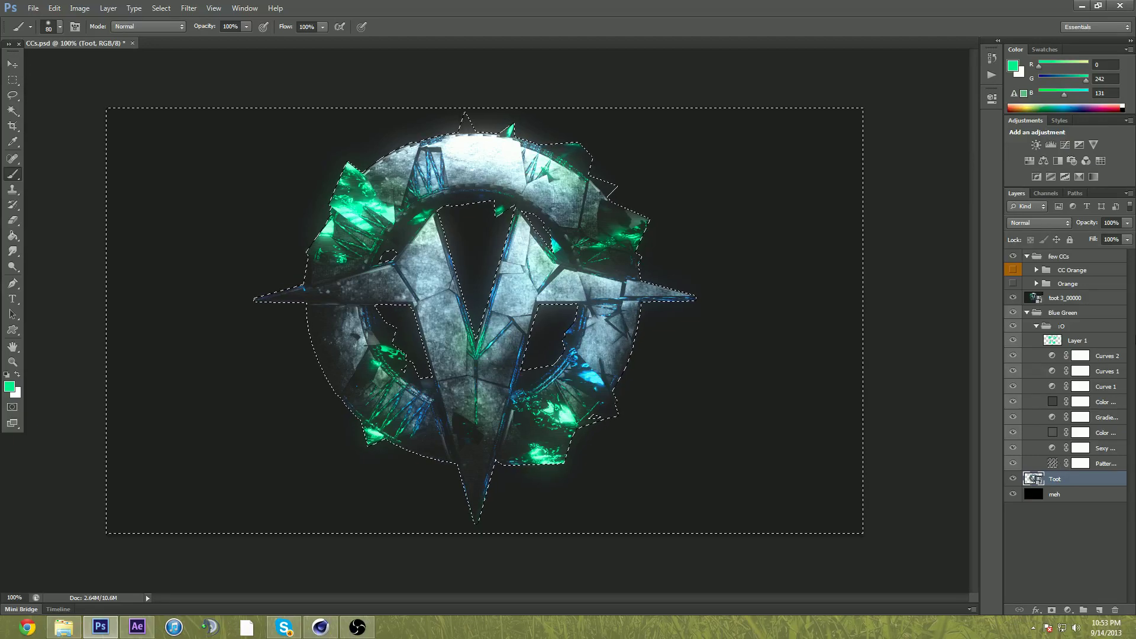
- Rasterize the toot 3_00000 layer, delete its selected background and clear the selection
left_click(1065, 297)
right_click(1100, 298)
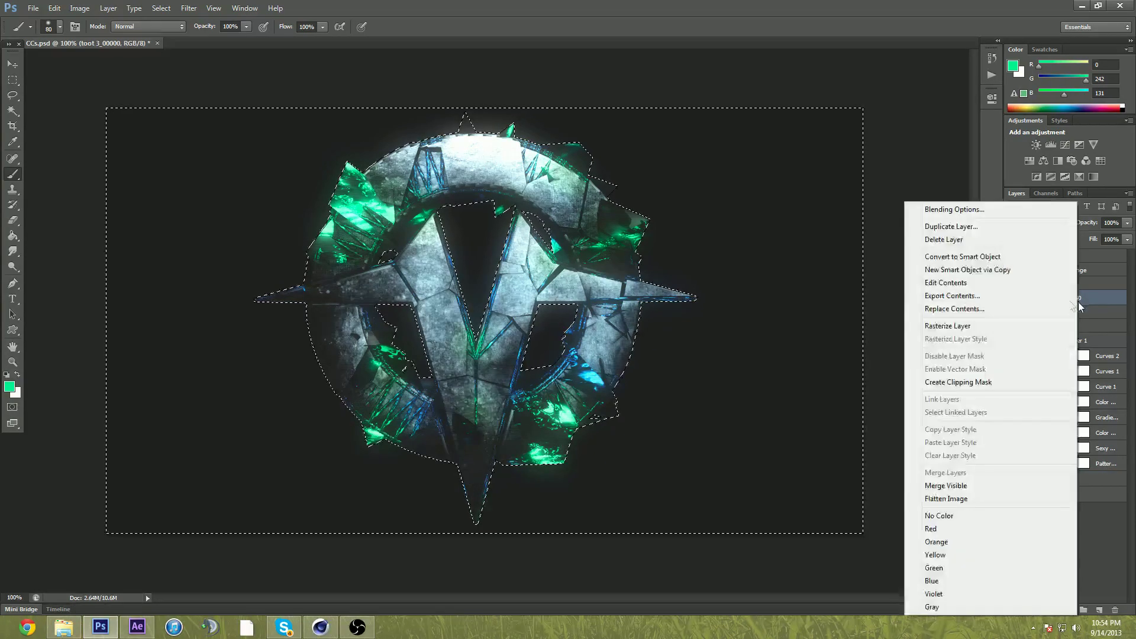
left_click(947, 324)
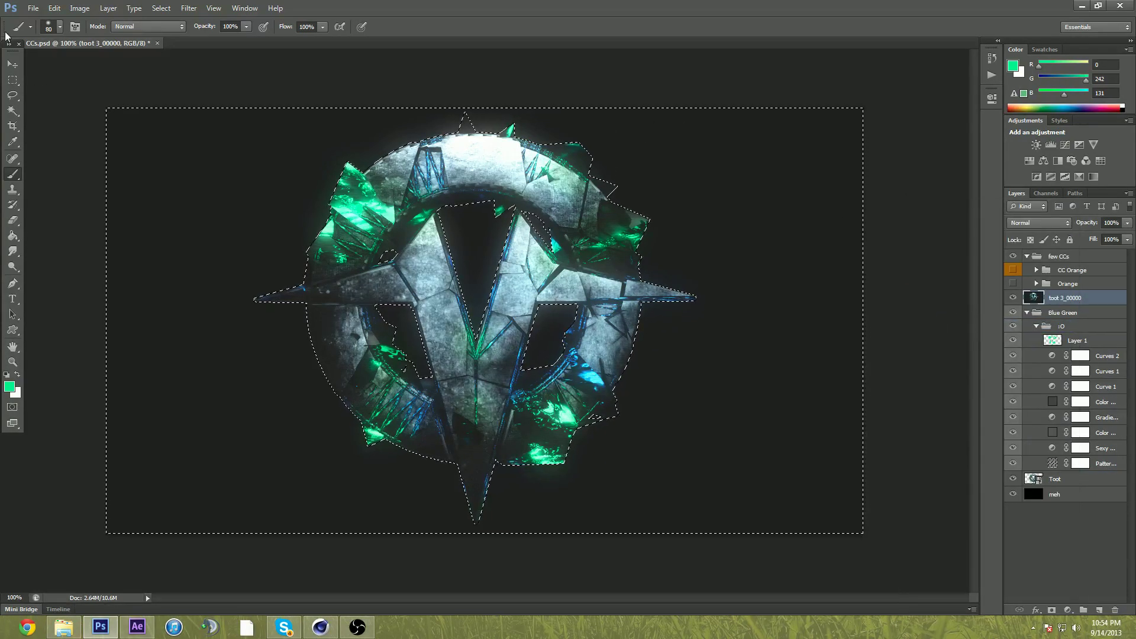
left_click(12, 63)
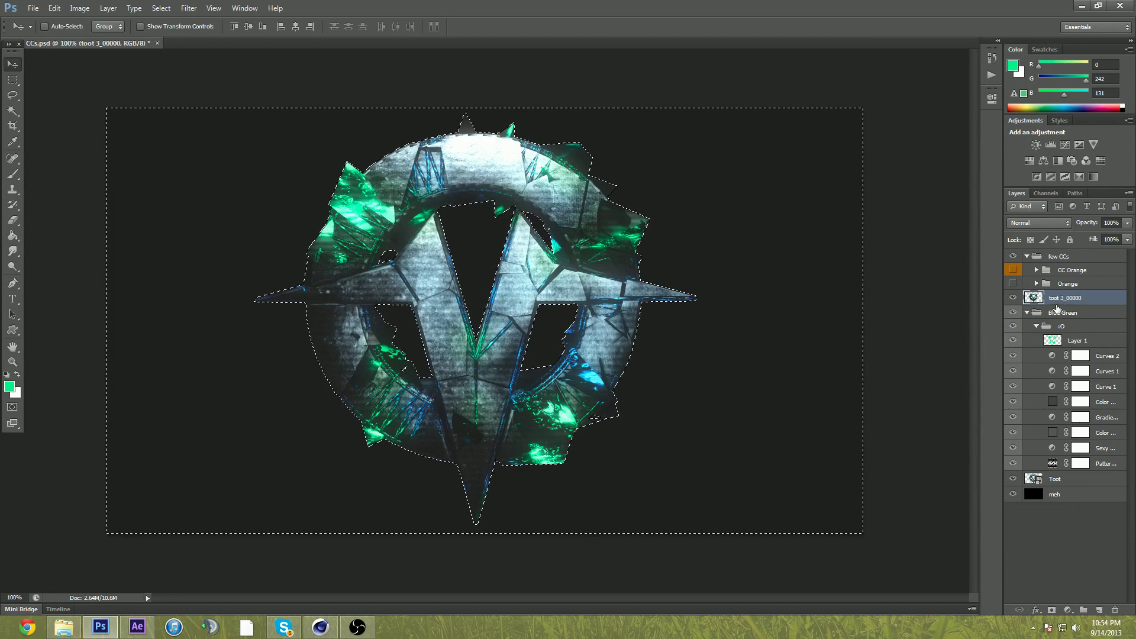
left_click(12, 79)
right_click(518, 125)
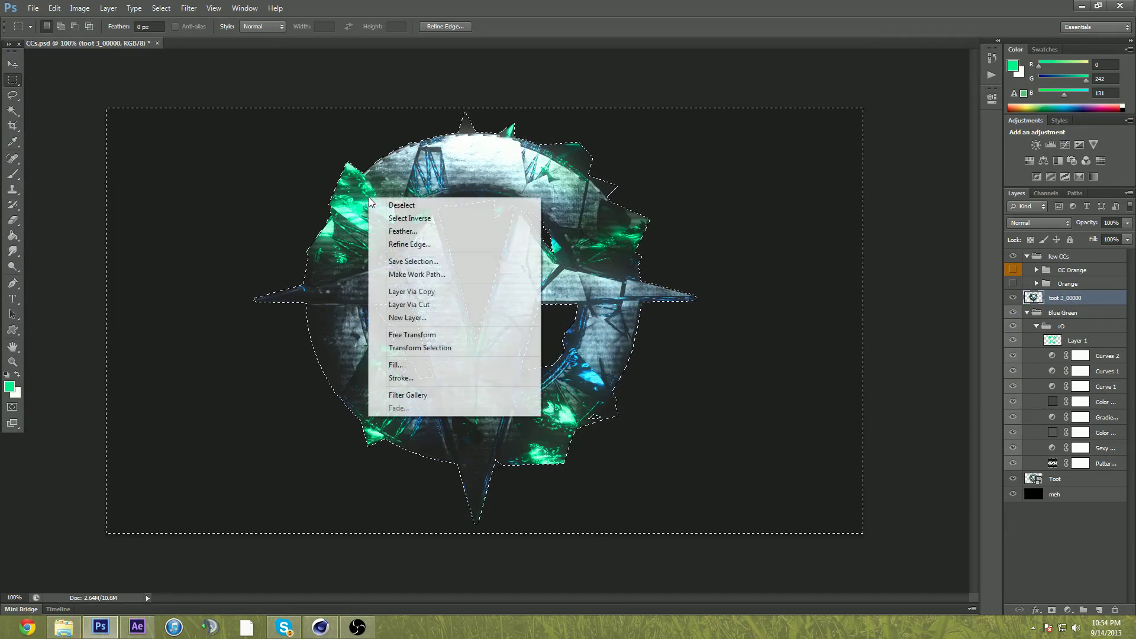
left_click(535, 137)
- Hide the Blue Green group and the Toot and meh layers, and shift the cut-out logo slightly to the right on the canvas
mouse_move(1069, 302)
left_mouse_down()
mouse_move(1091, 477)
mouse_move(1087, 294)
left_mouse_up()
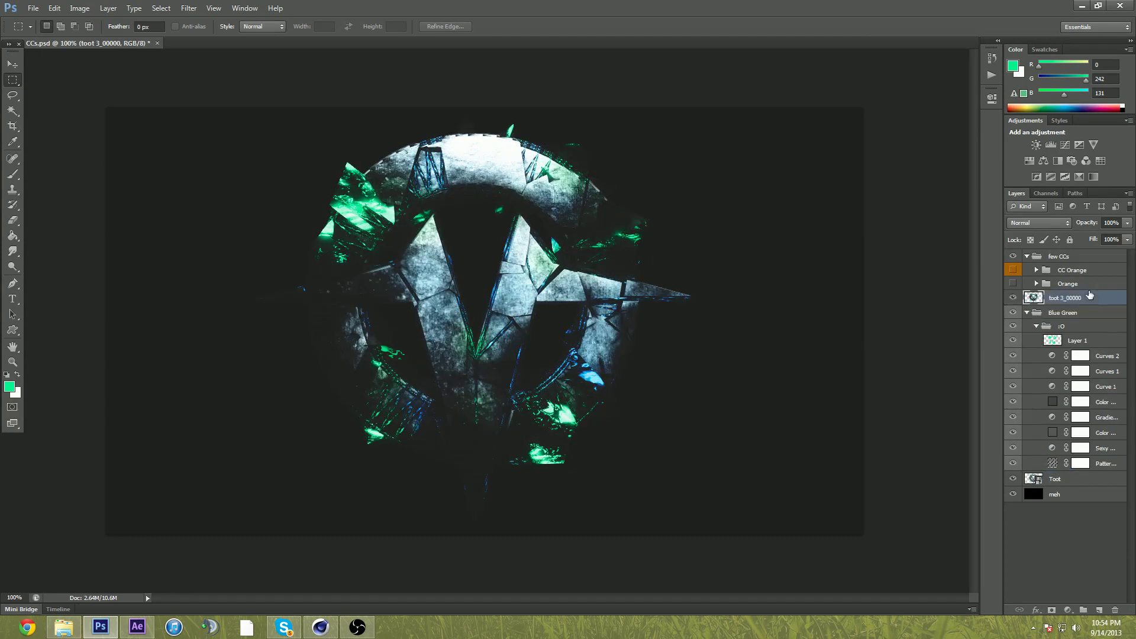
left_click(1014, 314)
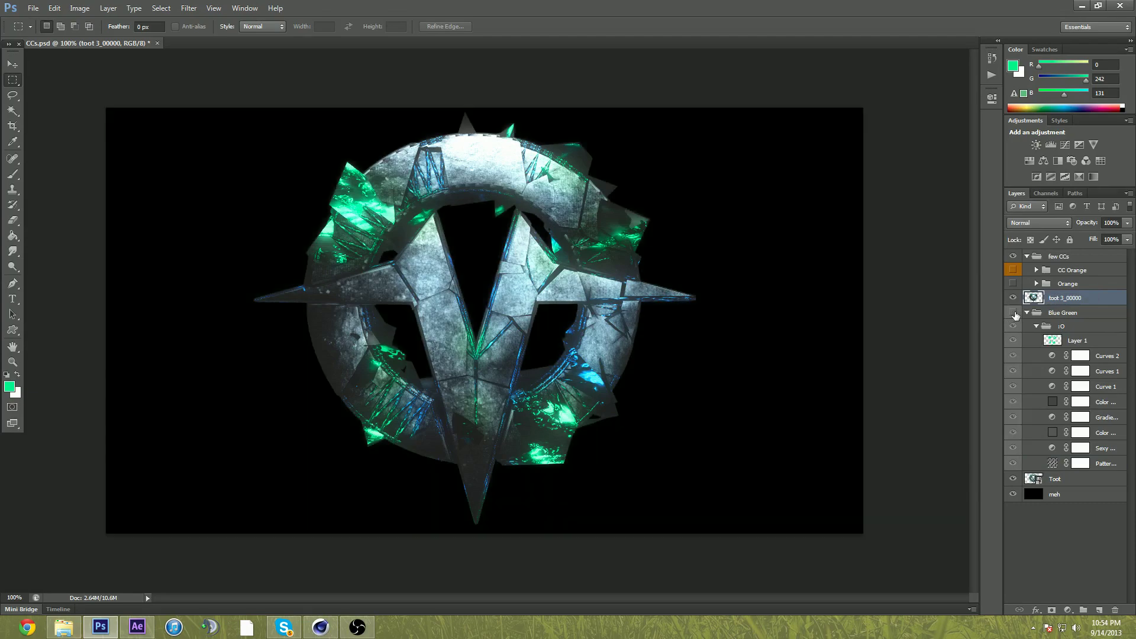
left_click(1013, 496)
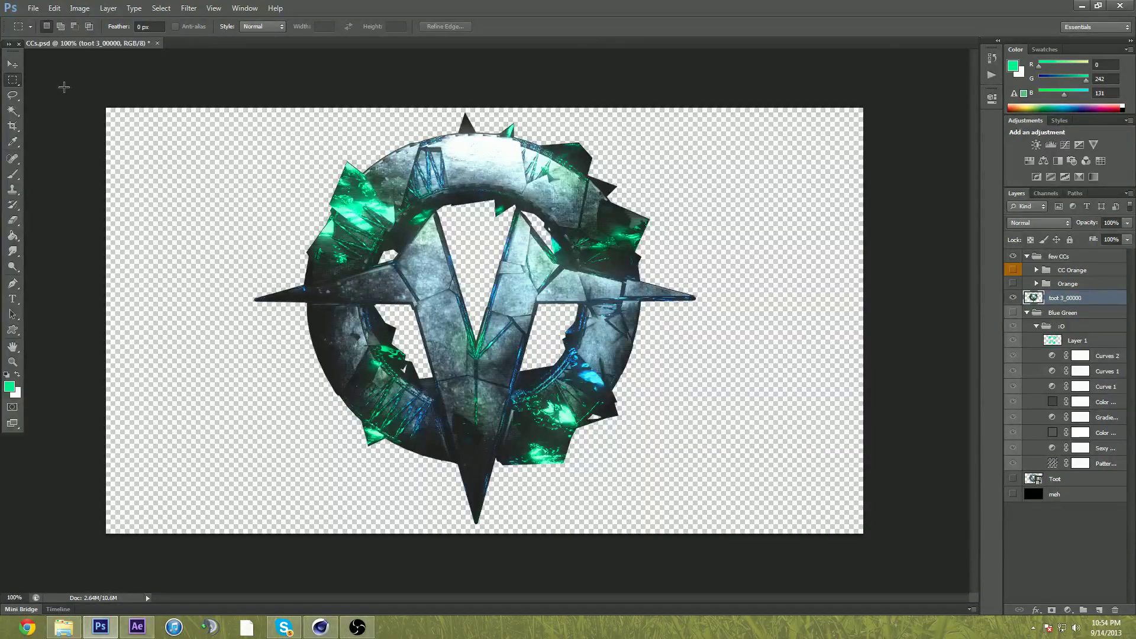
left_click(8, 66)
left_click_drag(484, 286, 493, 288)
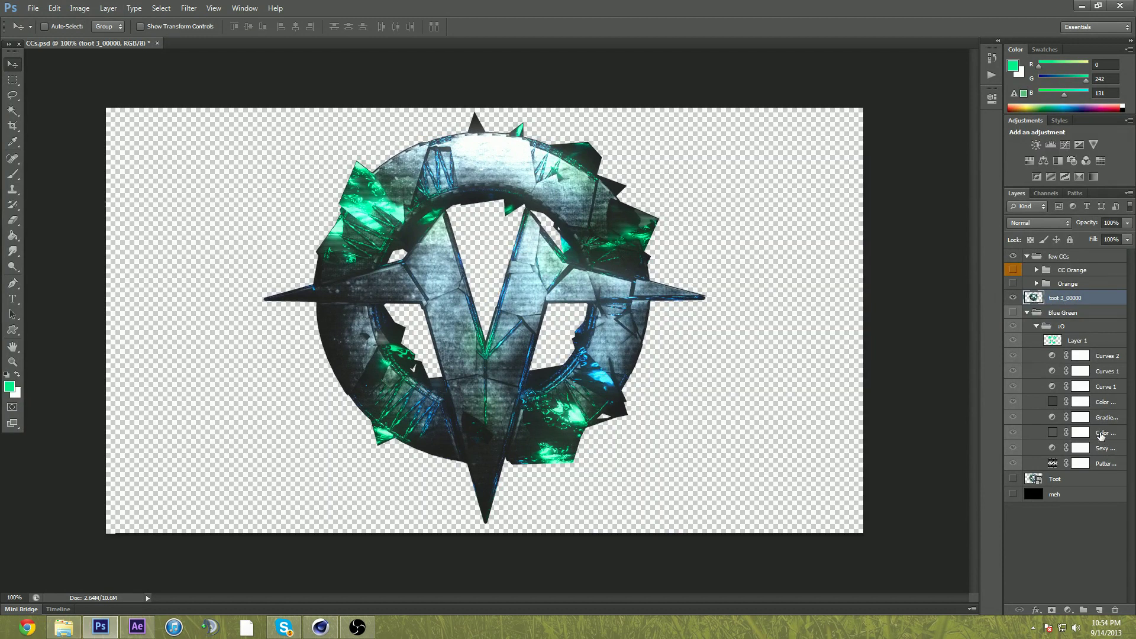